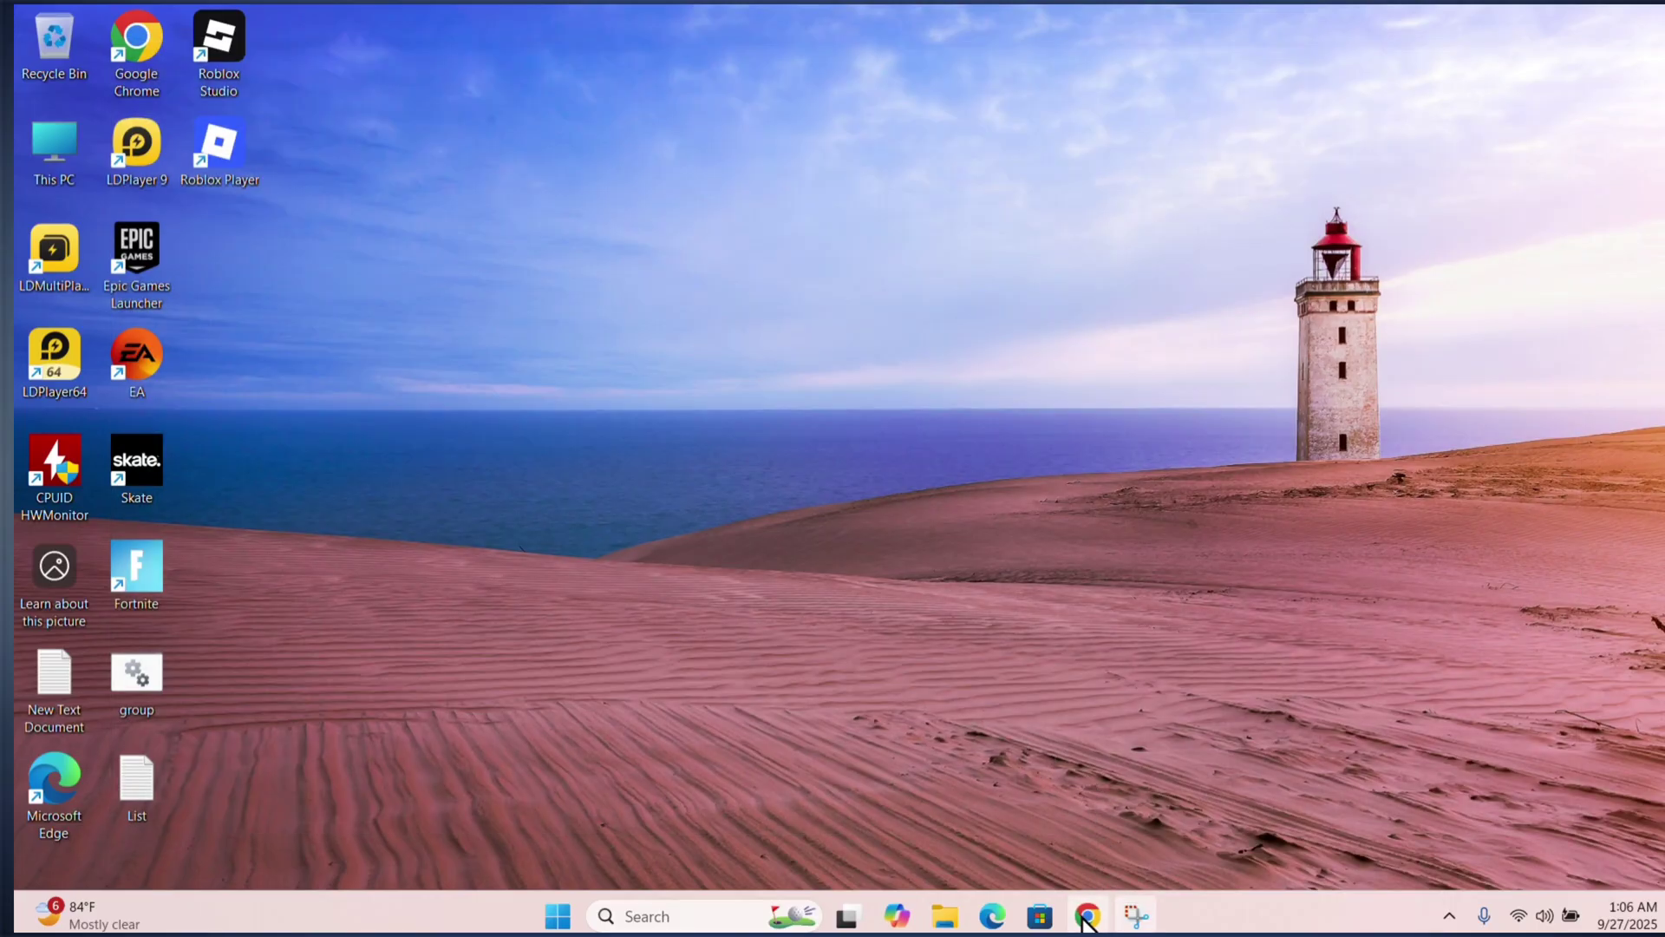
In Chrome, open See all site data under Privacy and security's third-party cookies settings
left_click(1084, 919)
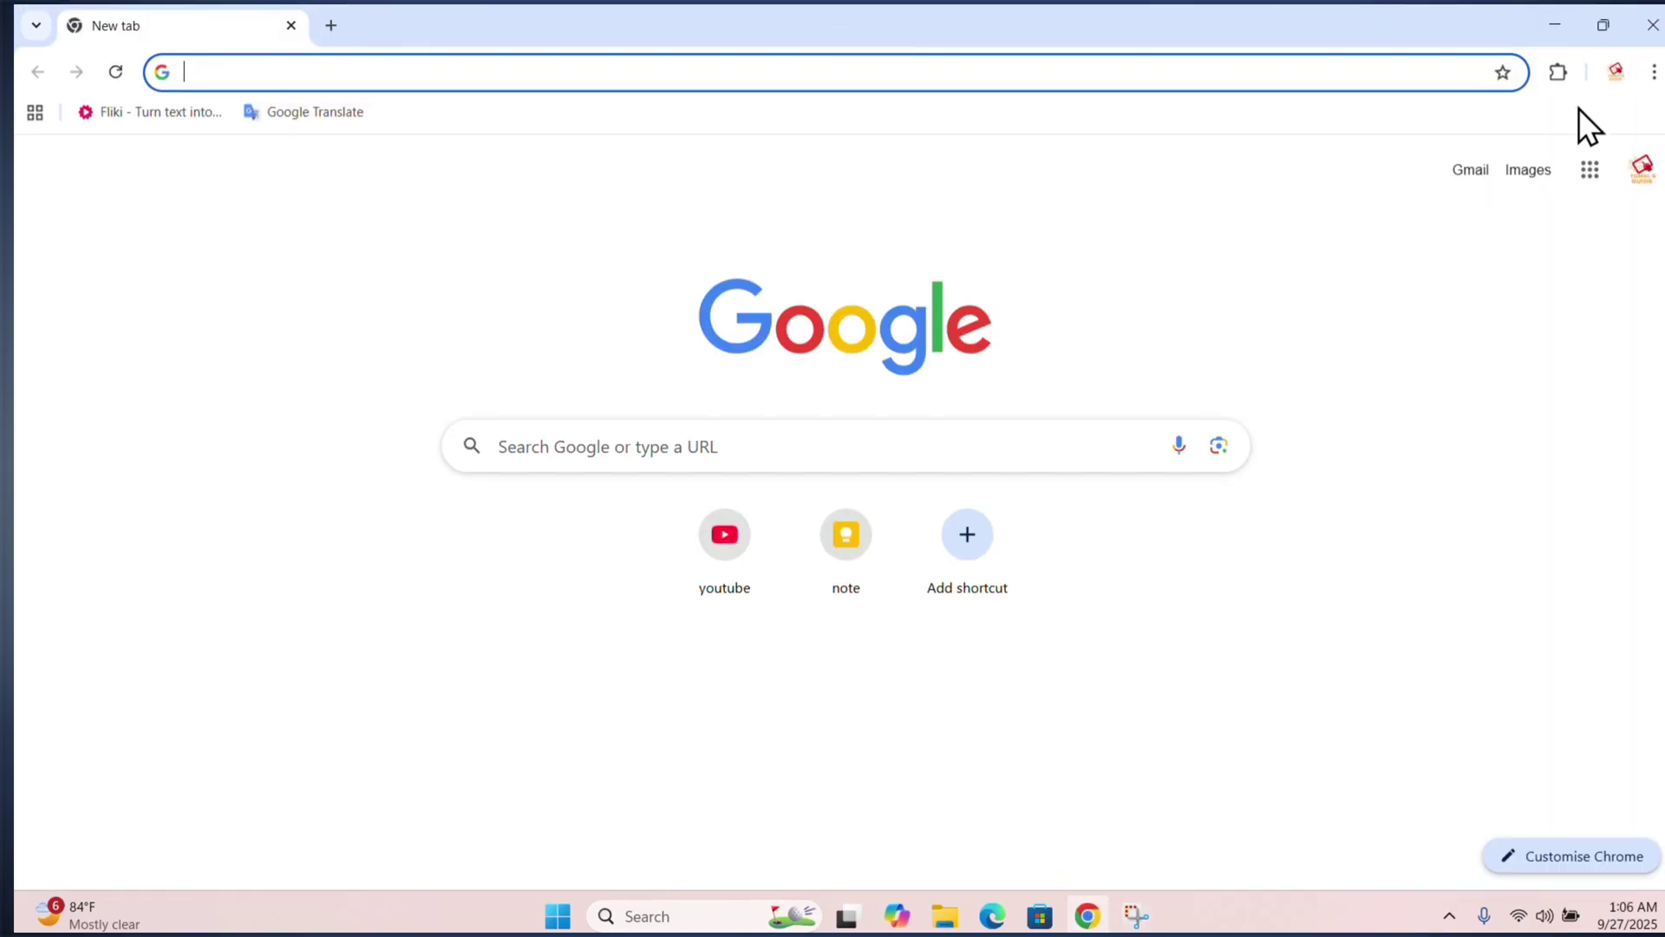
left_click(1654, 73)
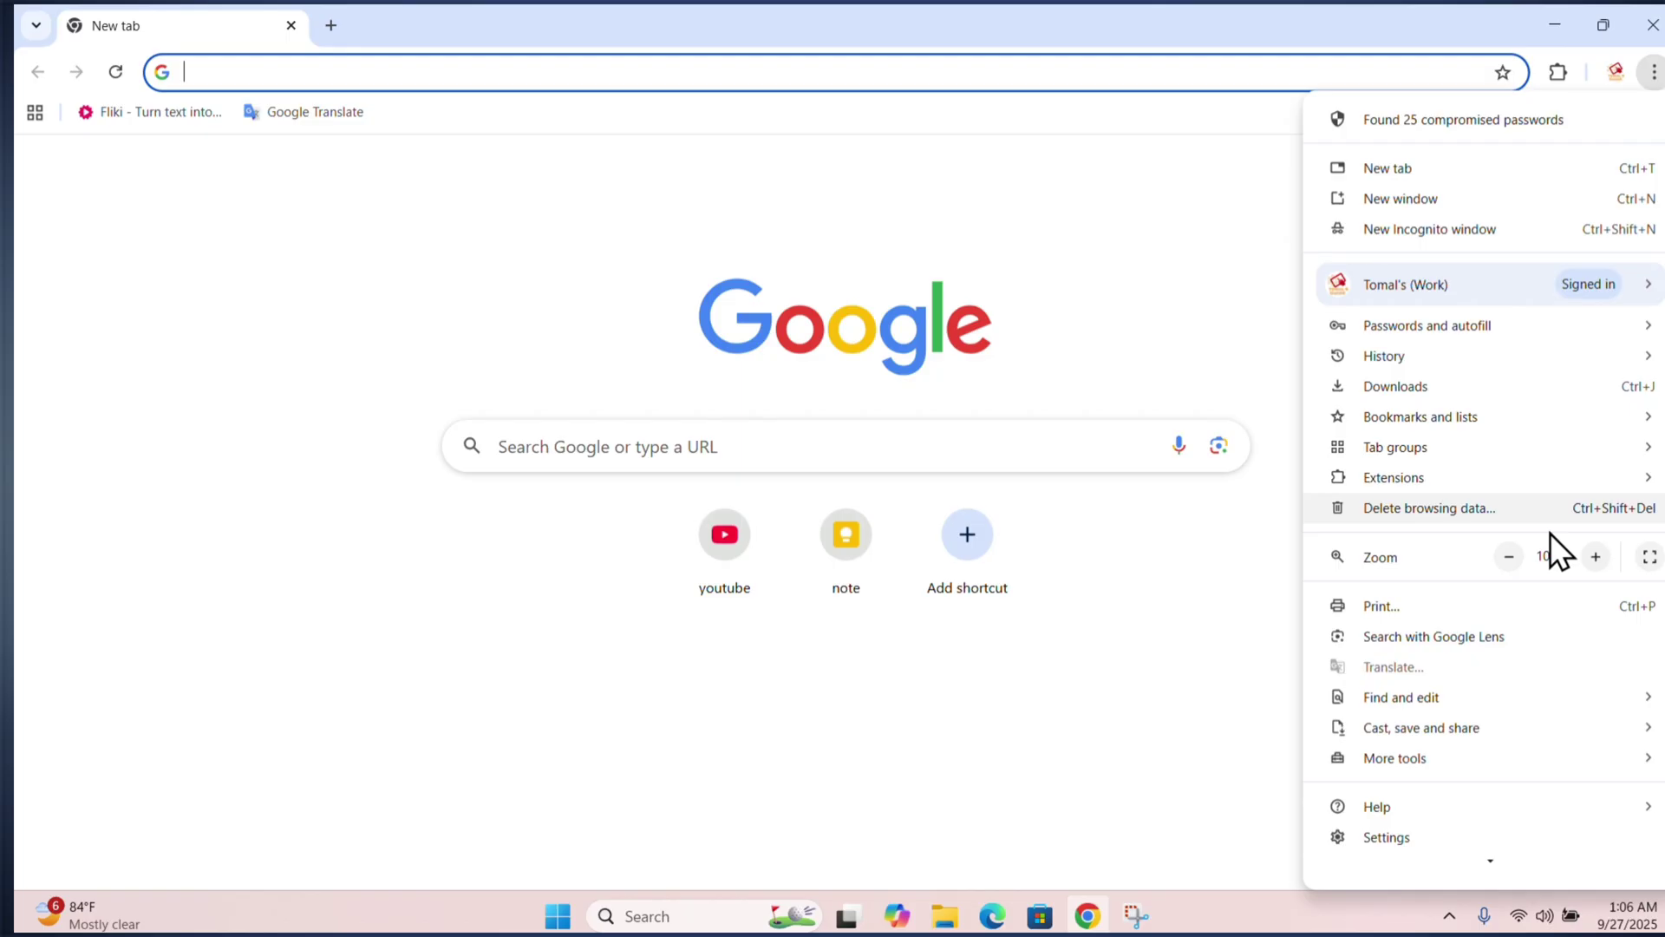
scroll(1475, 737, "down", 1)
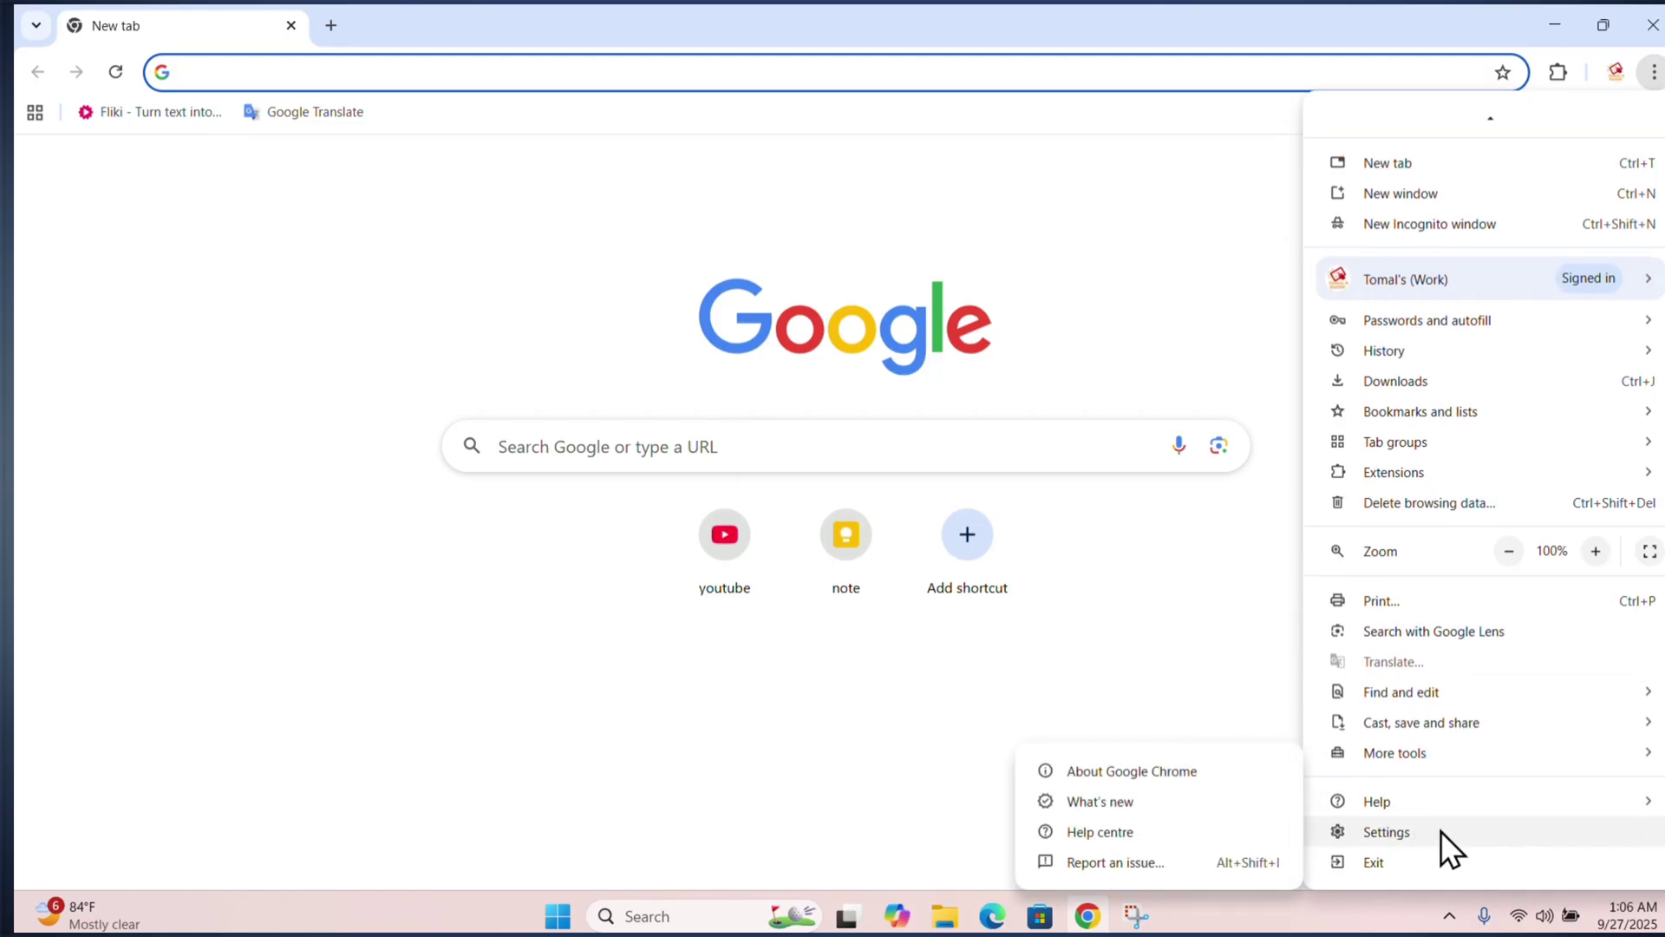
left_click(1407, 831)
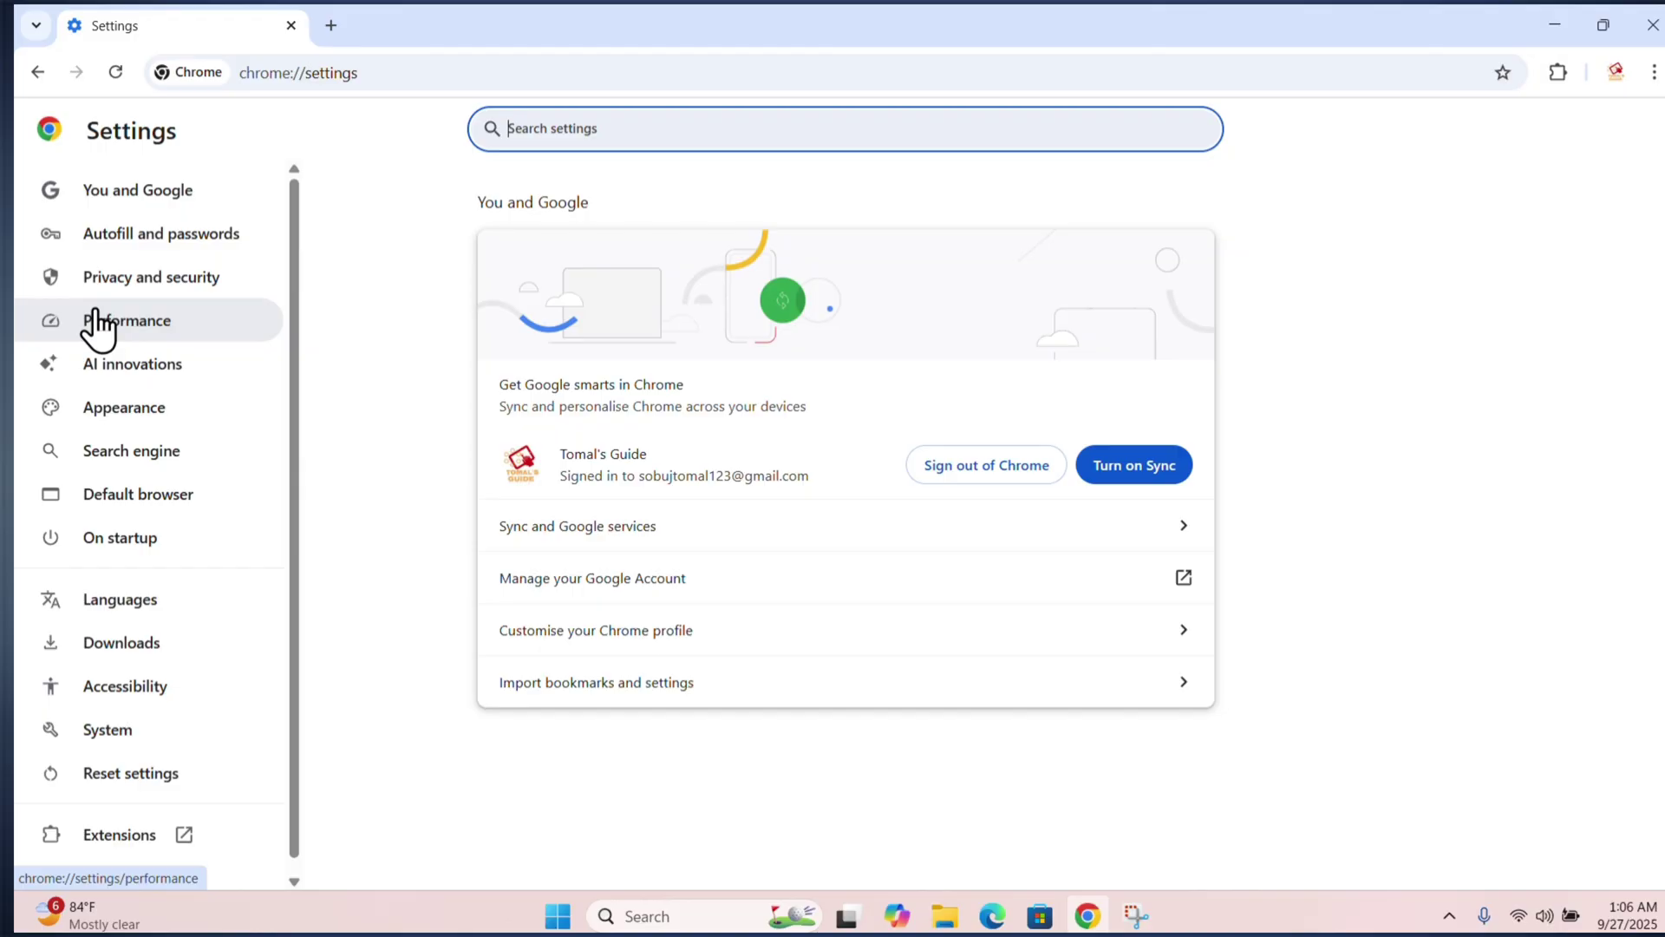
left_click(201, 278)
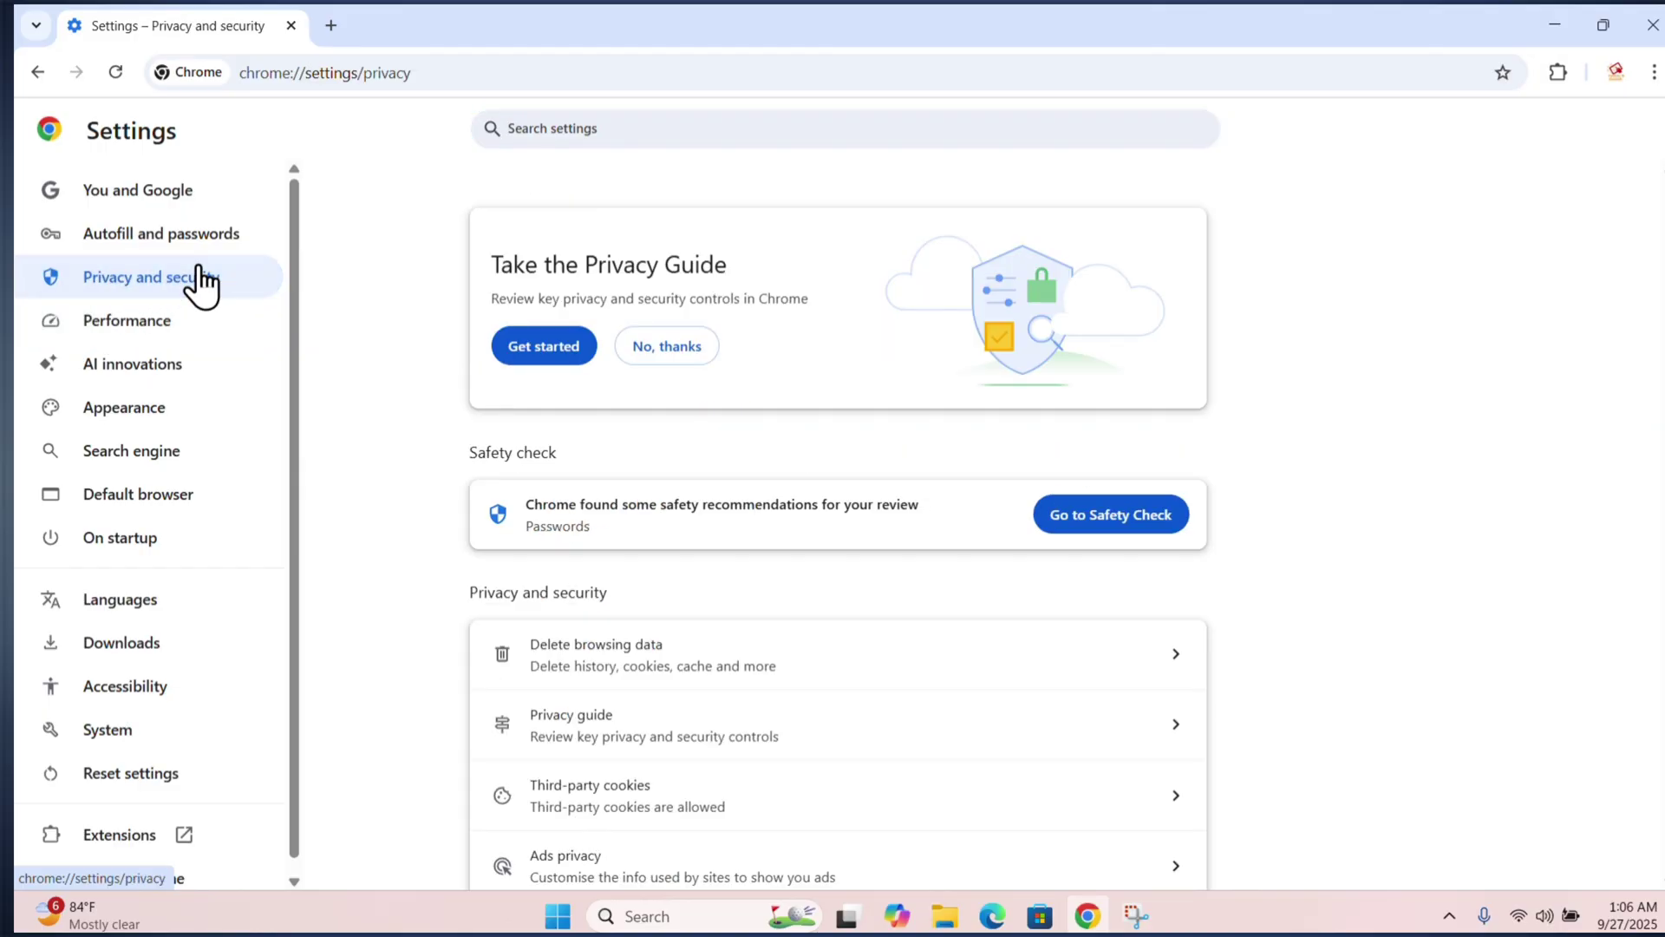
scroll(879, 505, "down", 2)
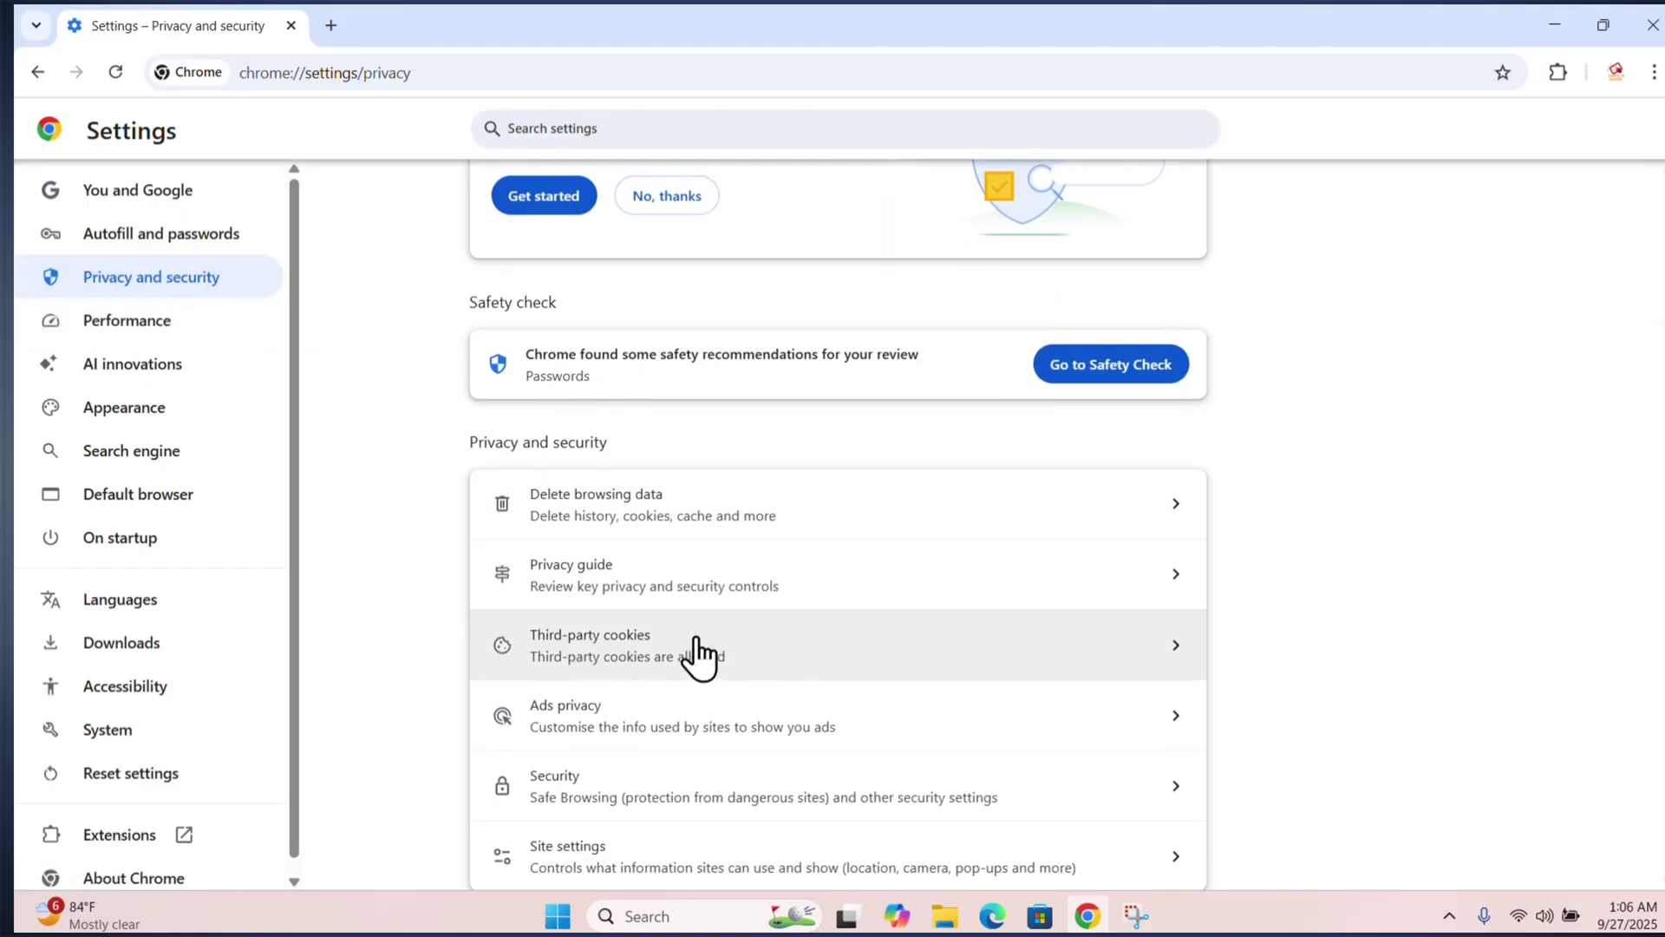
left_click(732, 650)
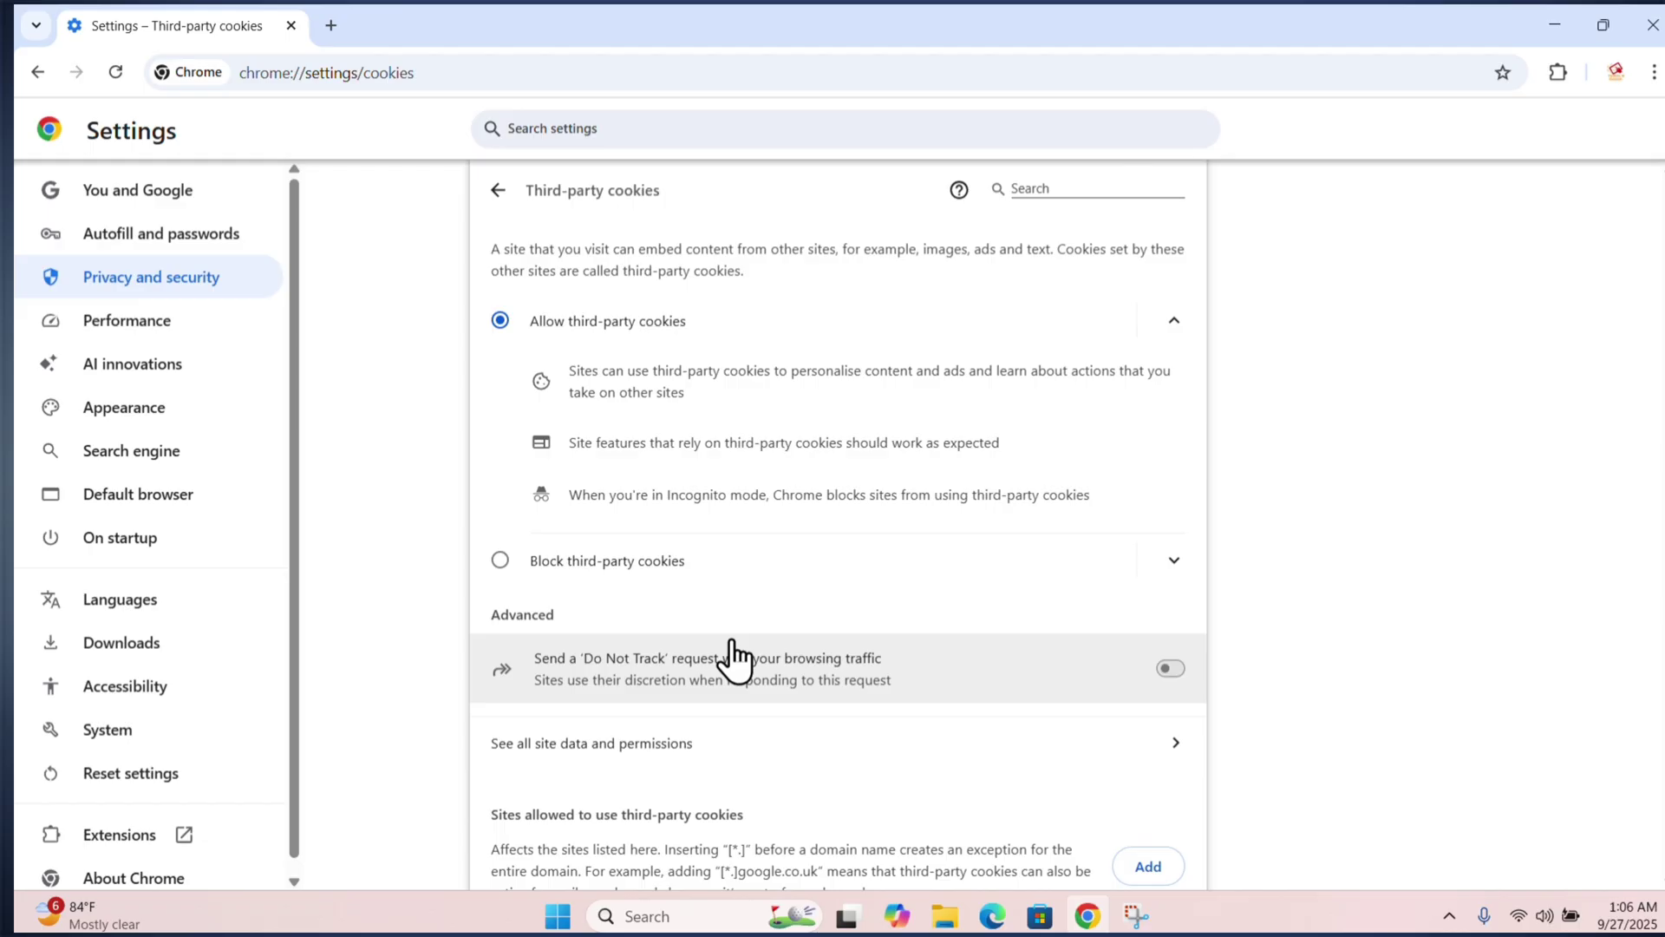
scroll(924, 586, "down", 2)
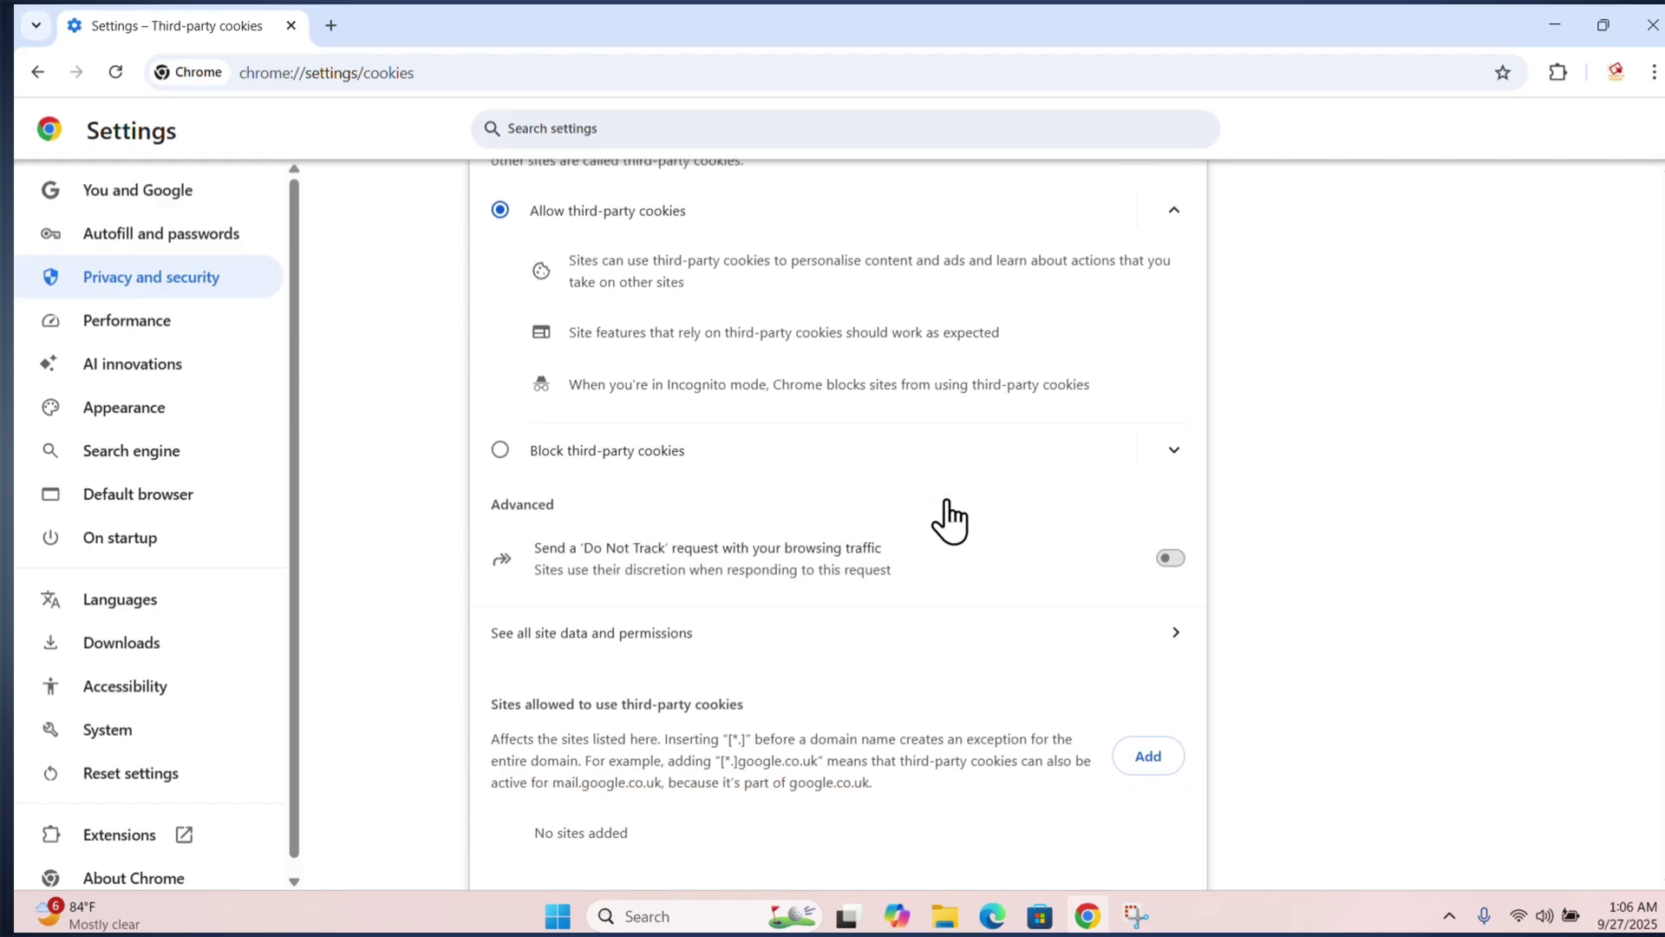
left_click(681, 620)
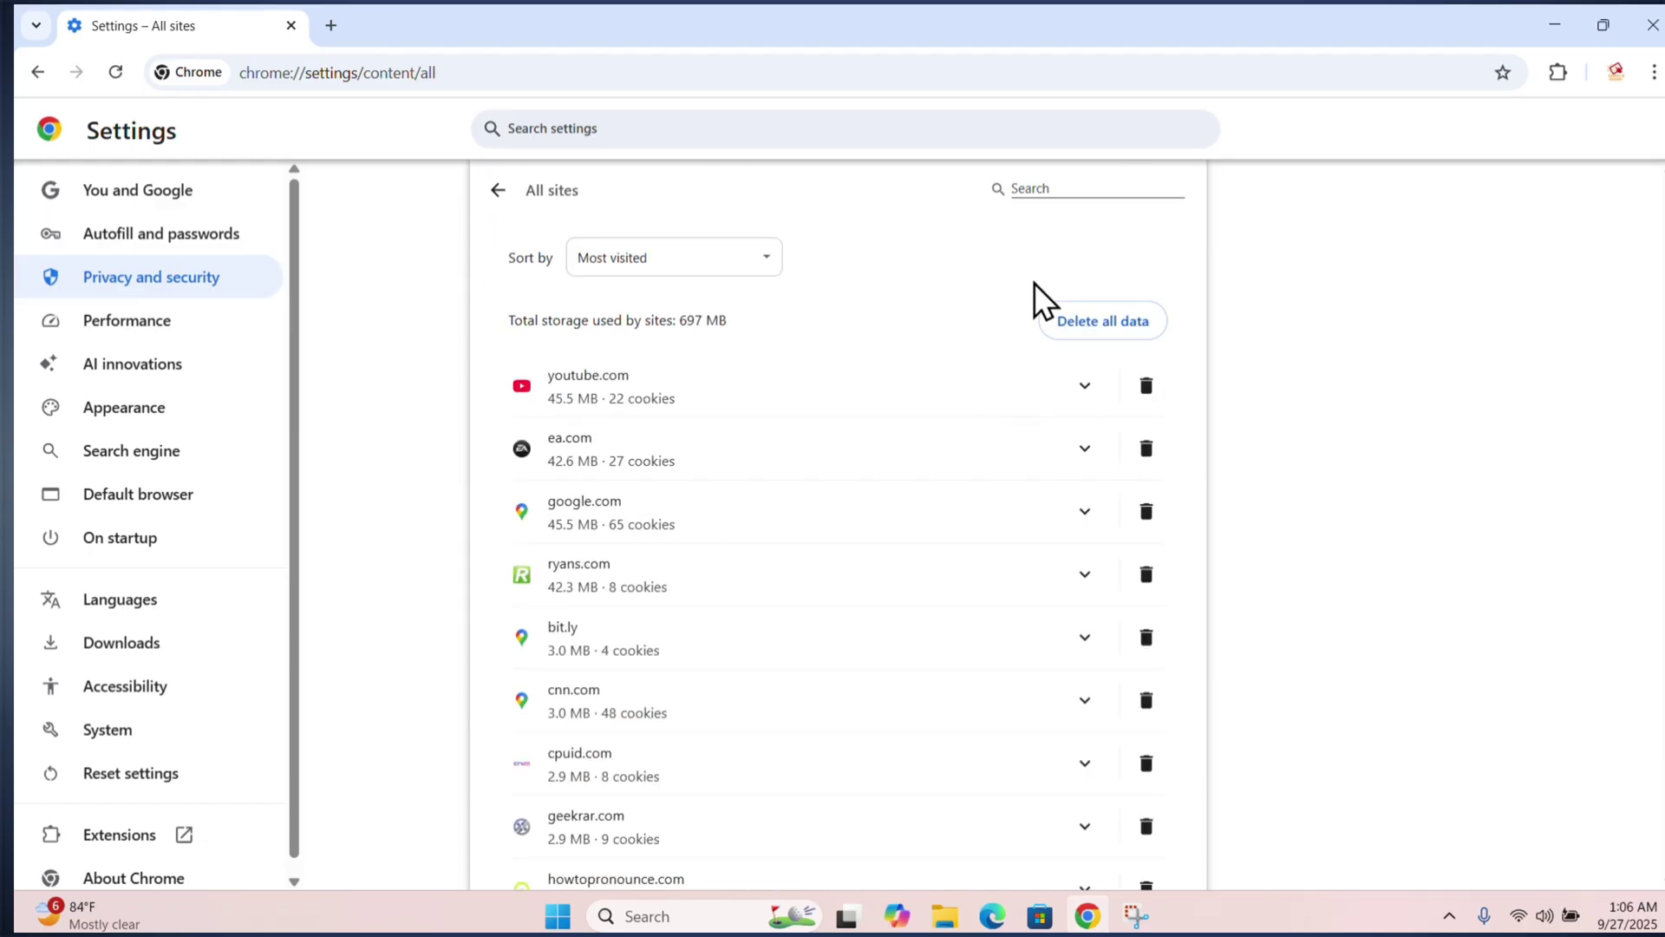
Find roblox.com, delete its site data and permissions, and close Chrome
left_click(1043, 189)
type("rob")
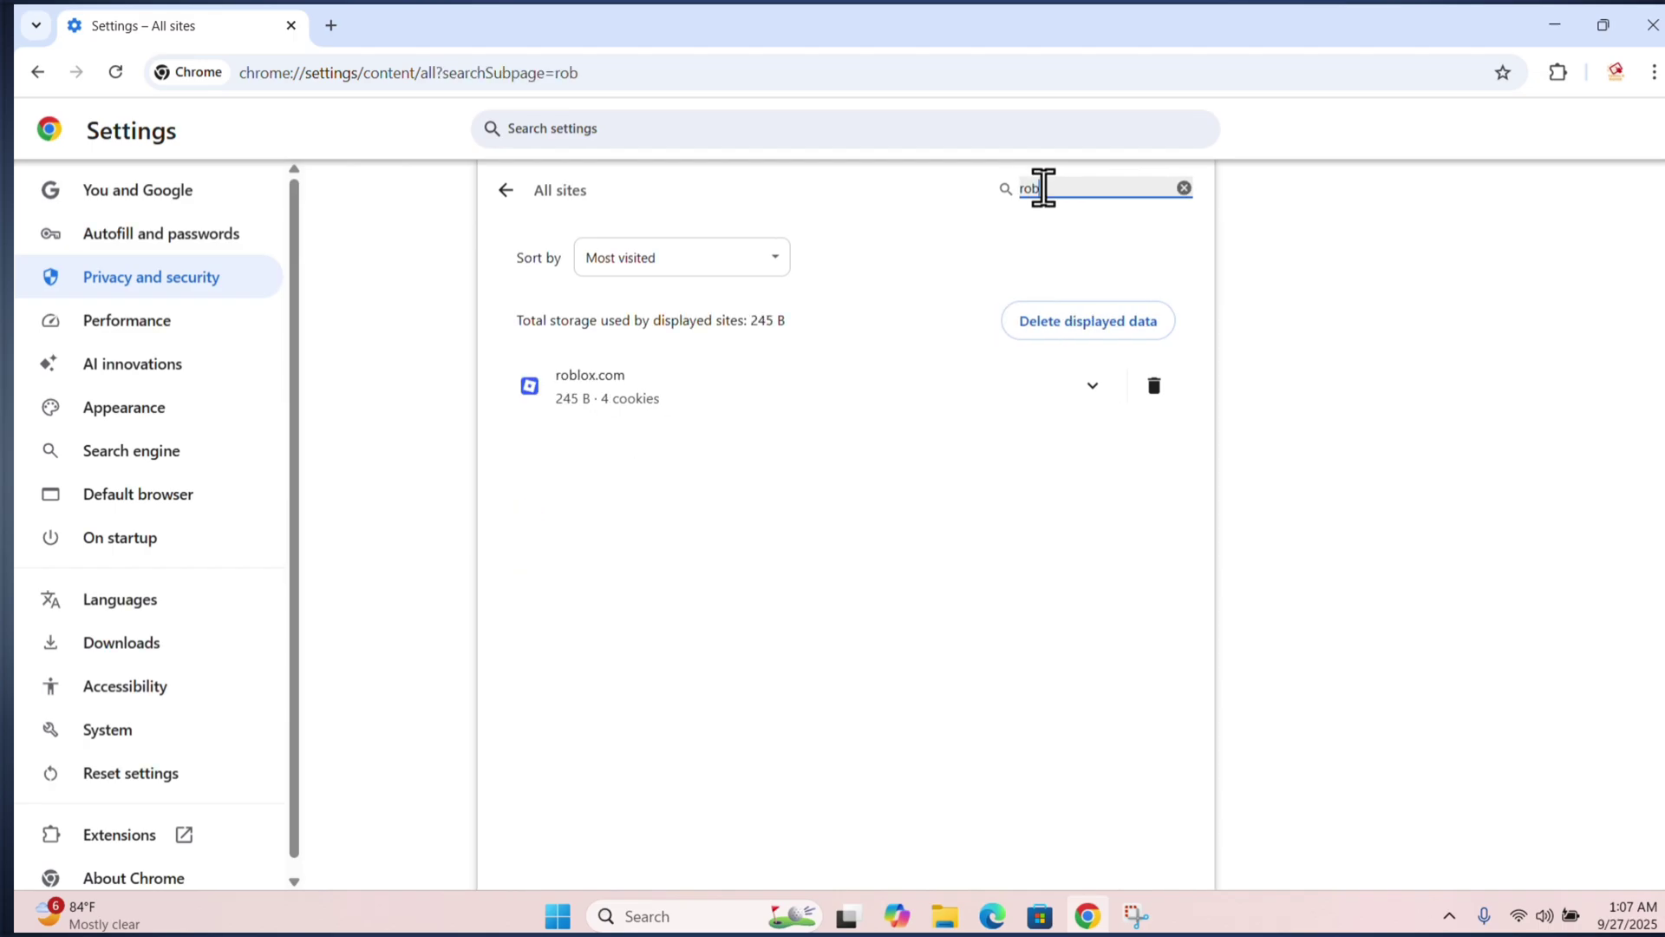
type("lox")
left_click(1153, 385)
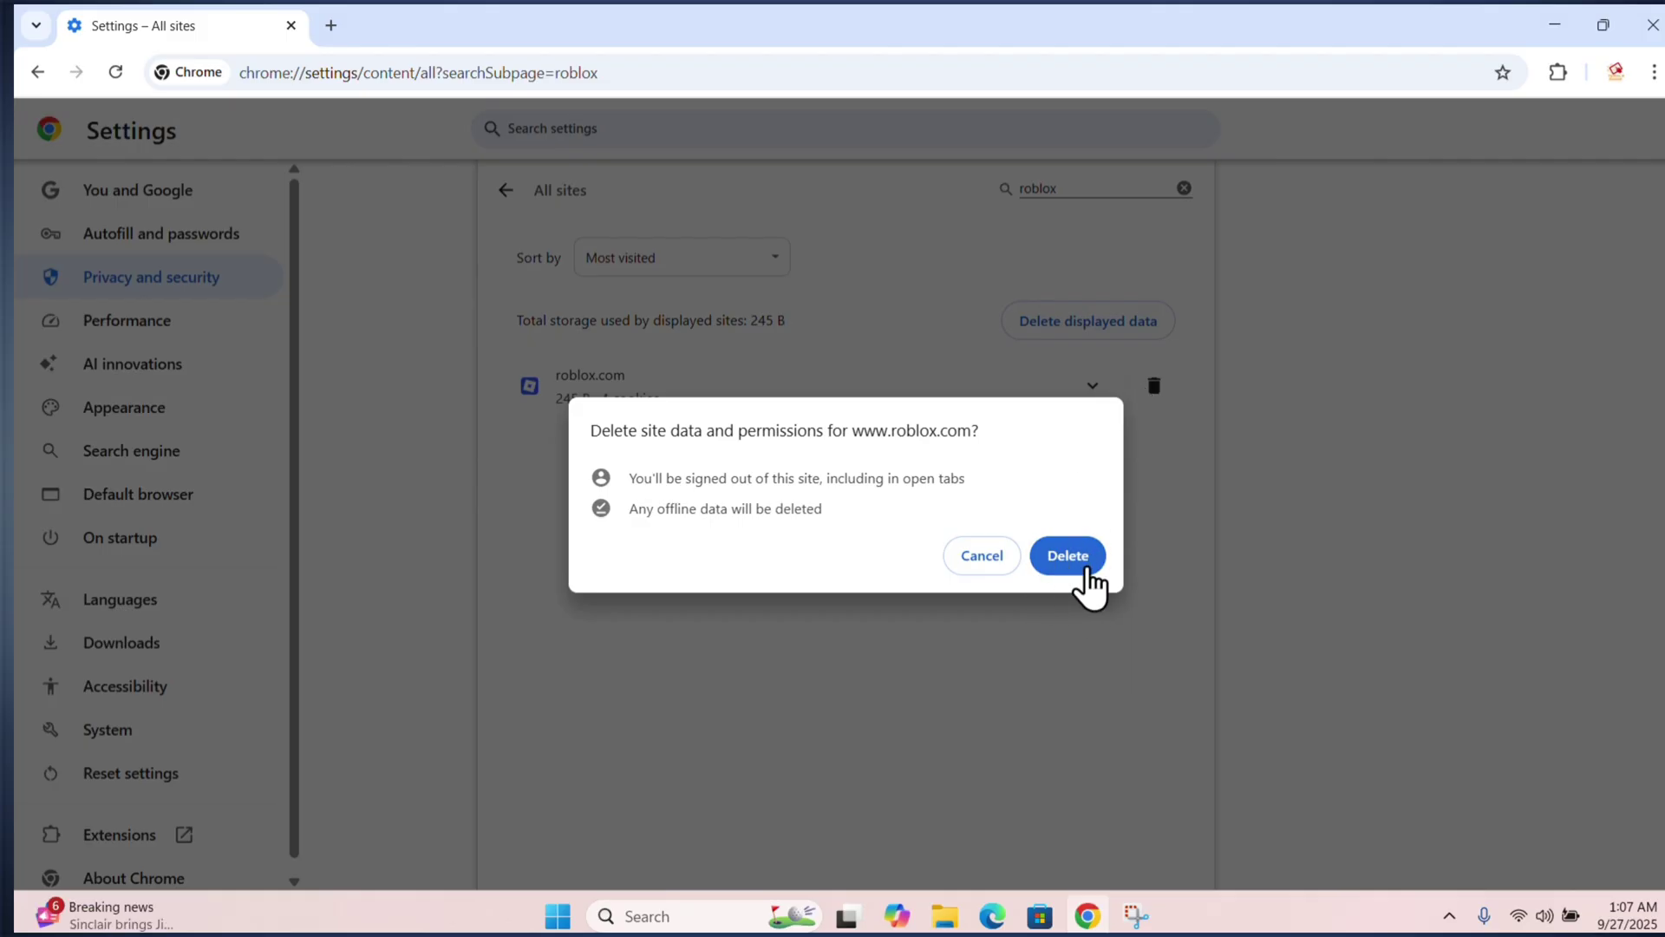
left_click(1068, 560)
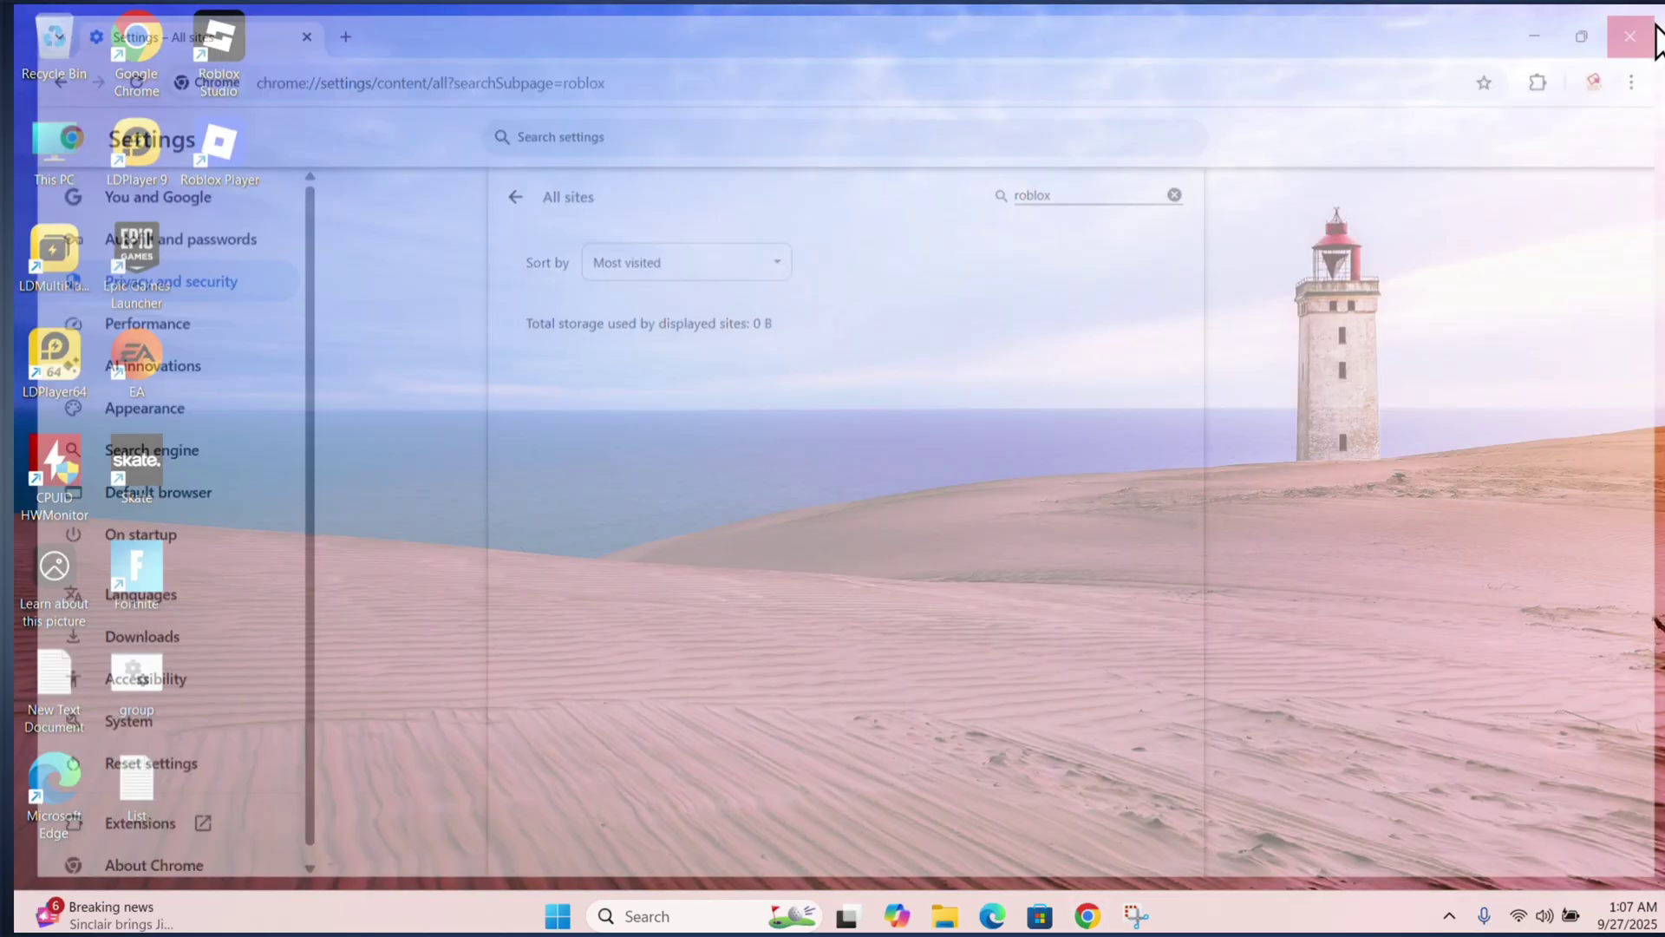
left_click(1653, 25)
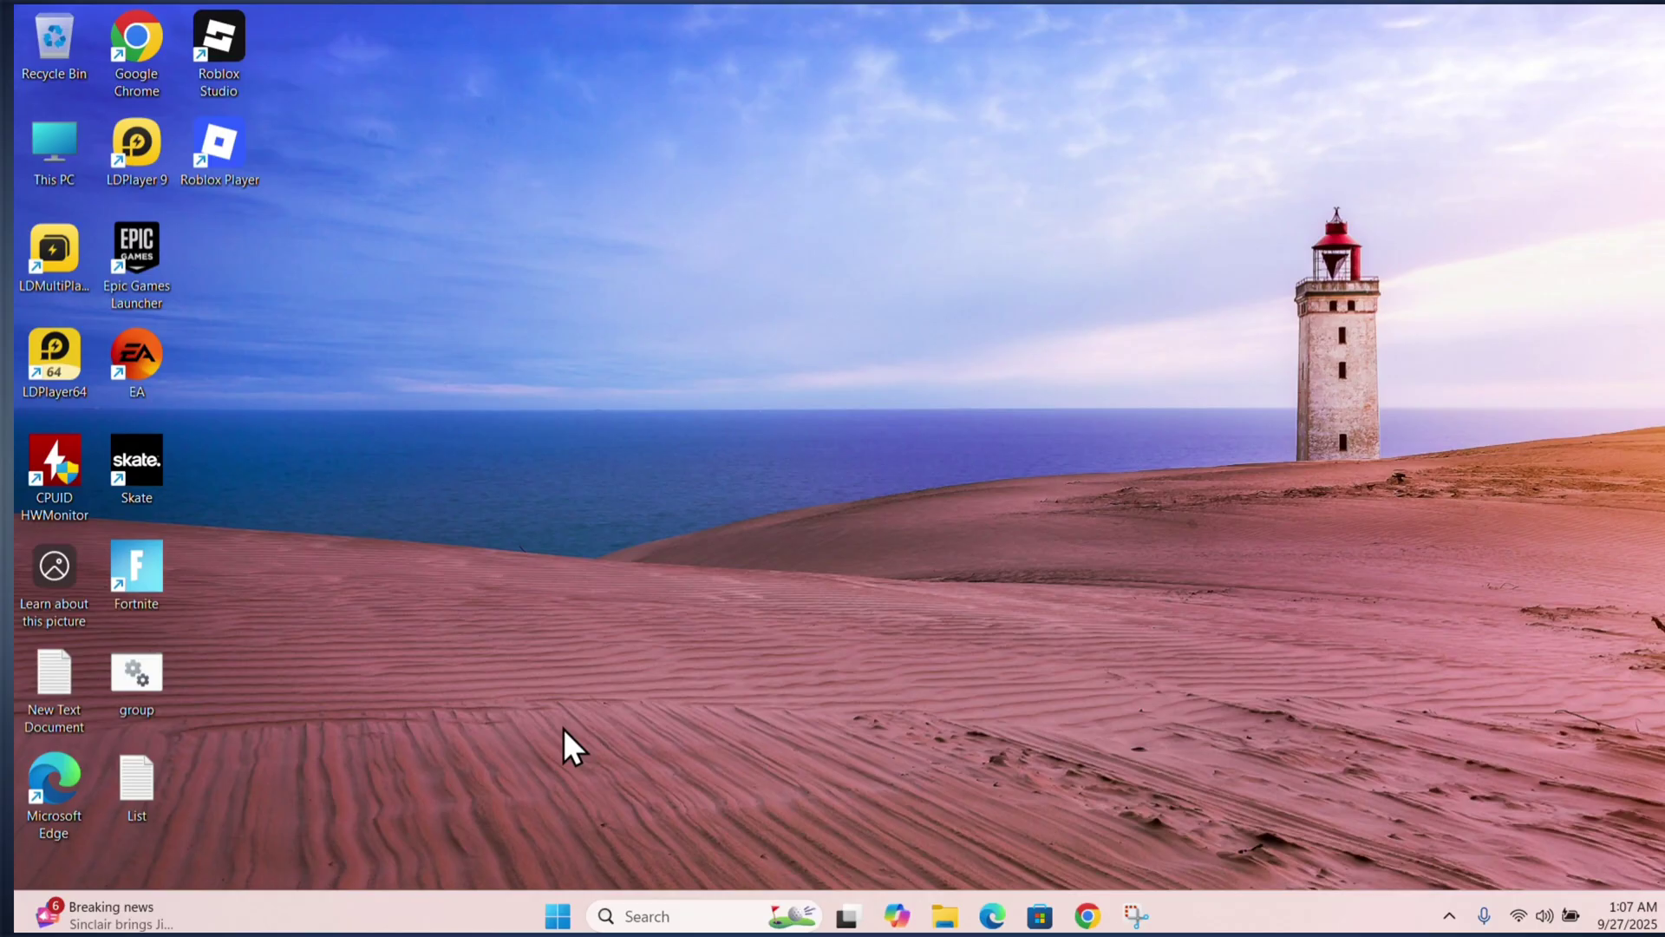
Launch the Run dialog from Windows search, with appdata in its Open field
left_click(655, 919)
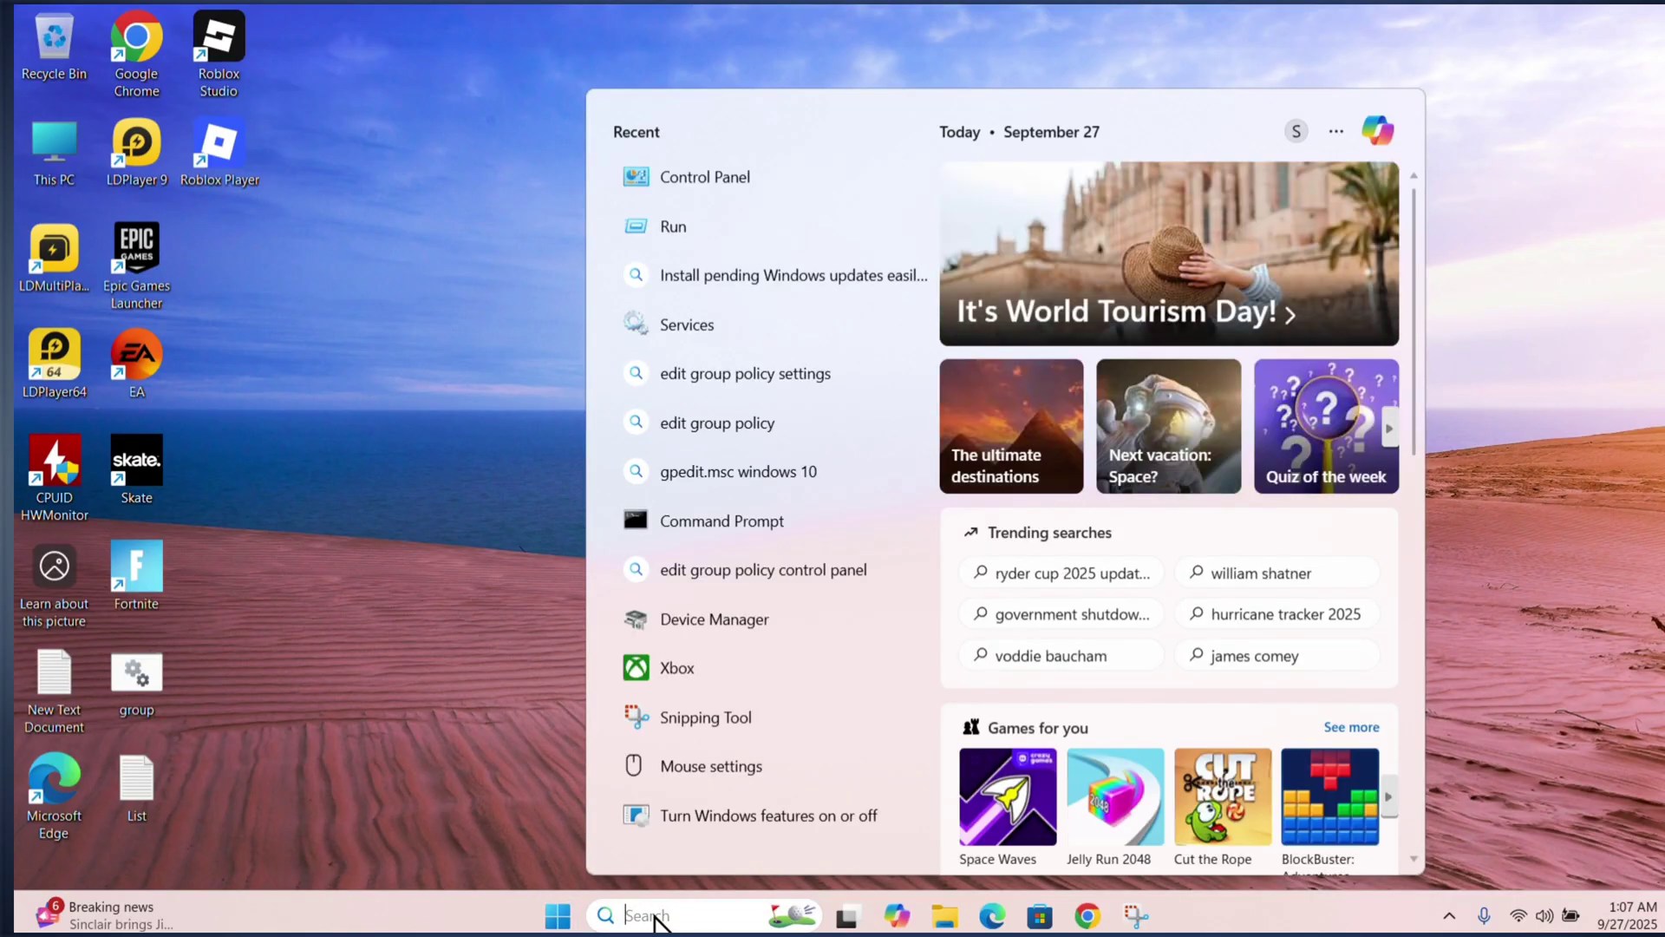
type("run")
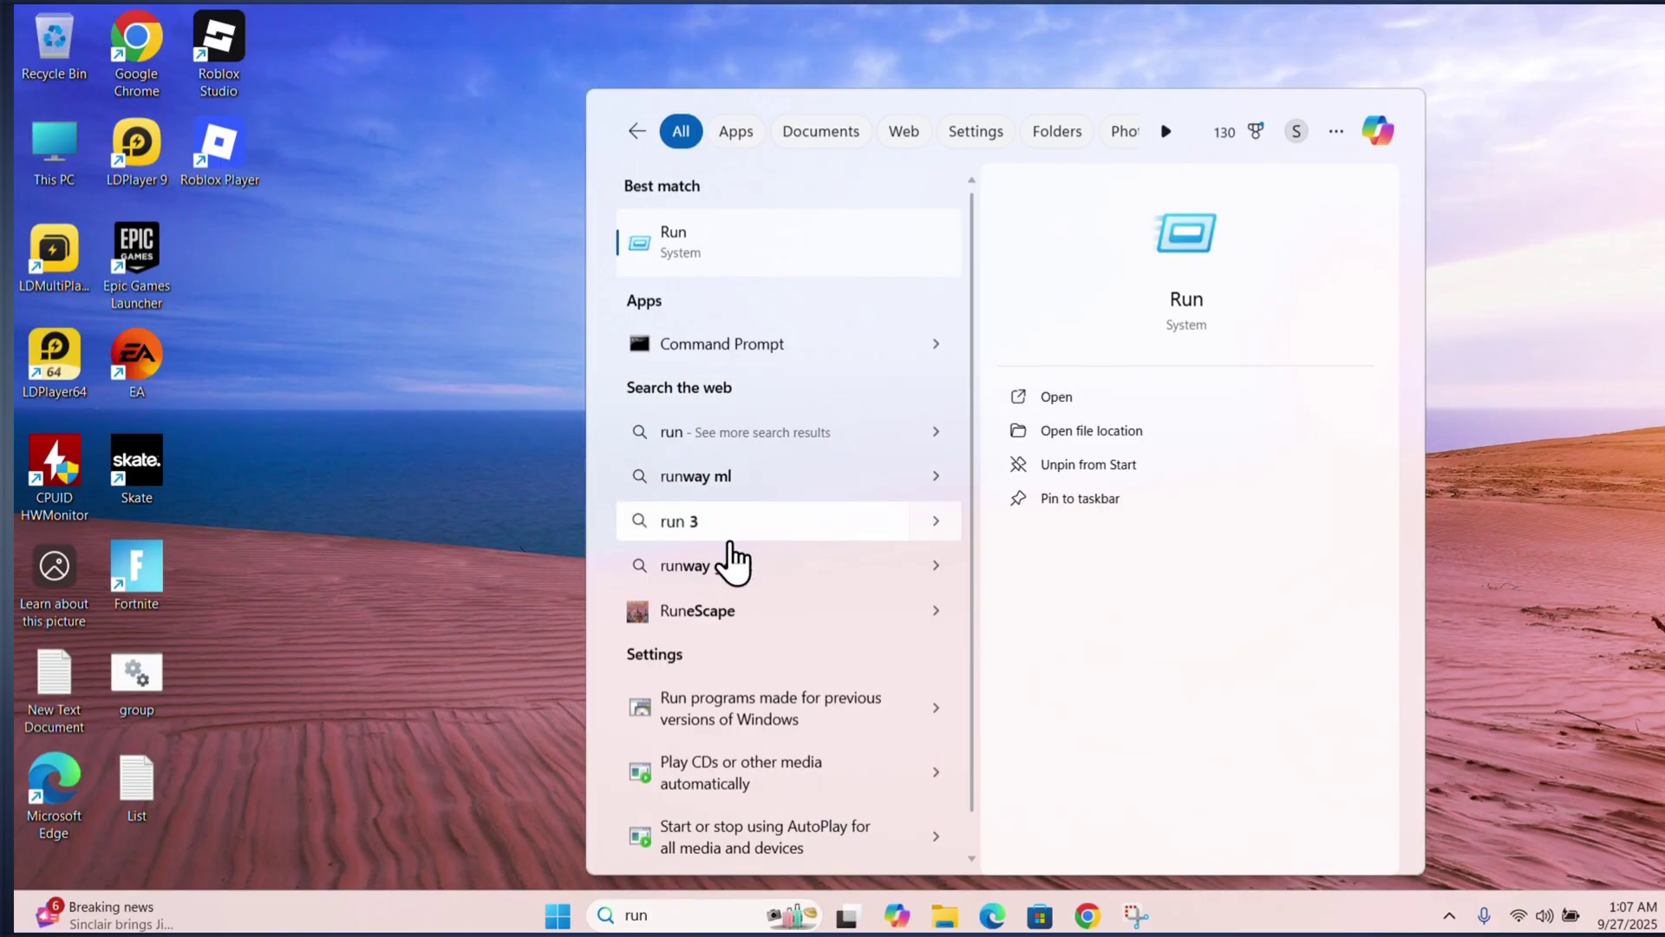
left_click(1093, 395)
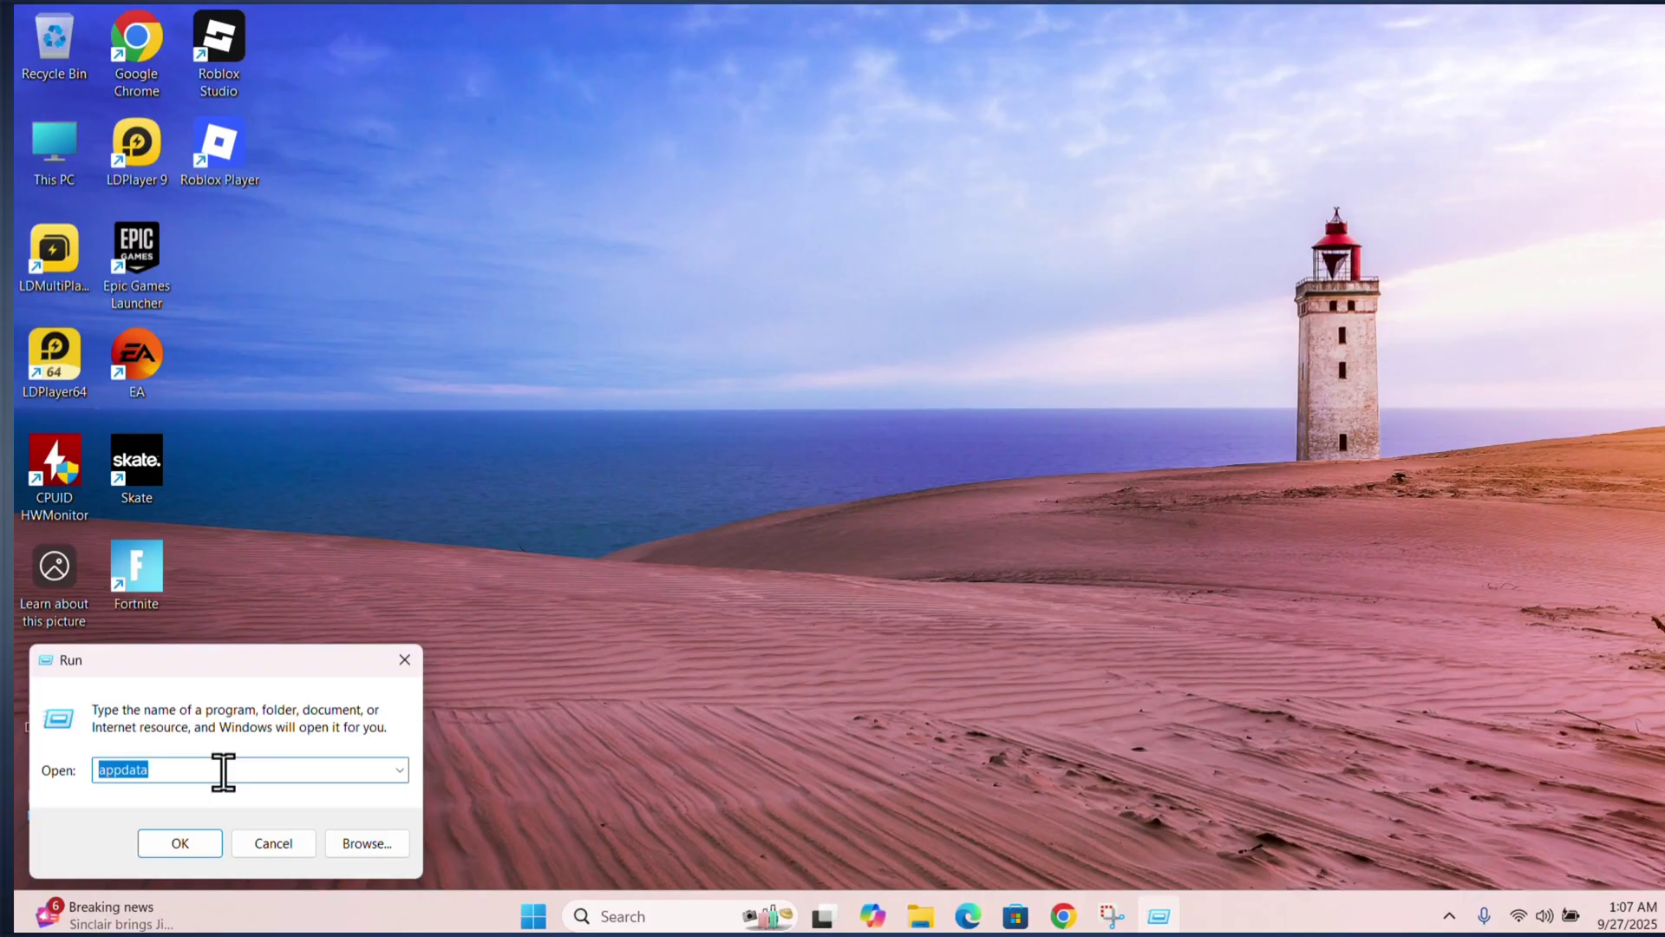
left_click(192, 774)
Run appdata and browse into the AppData\Local\Temp folder
left_click(182, 843)
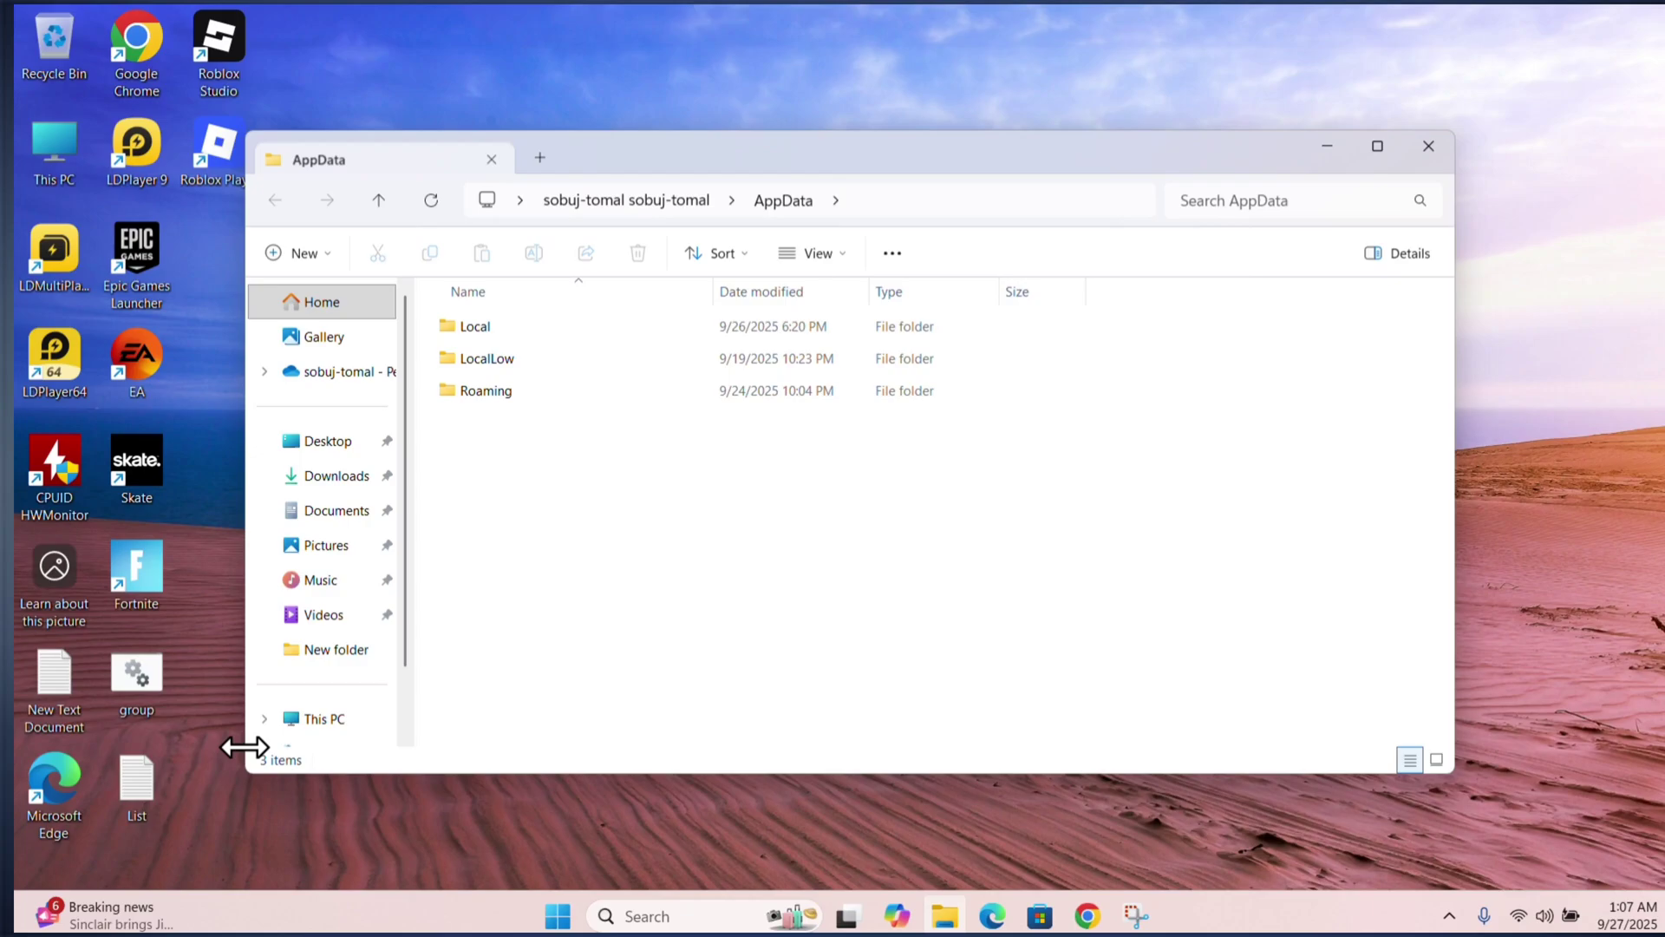
left_click(486, 335)
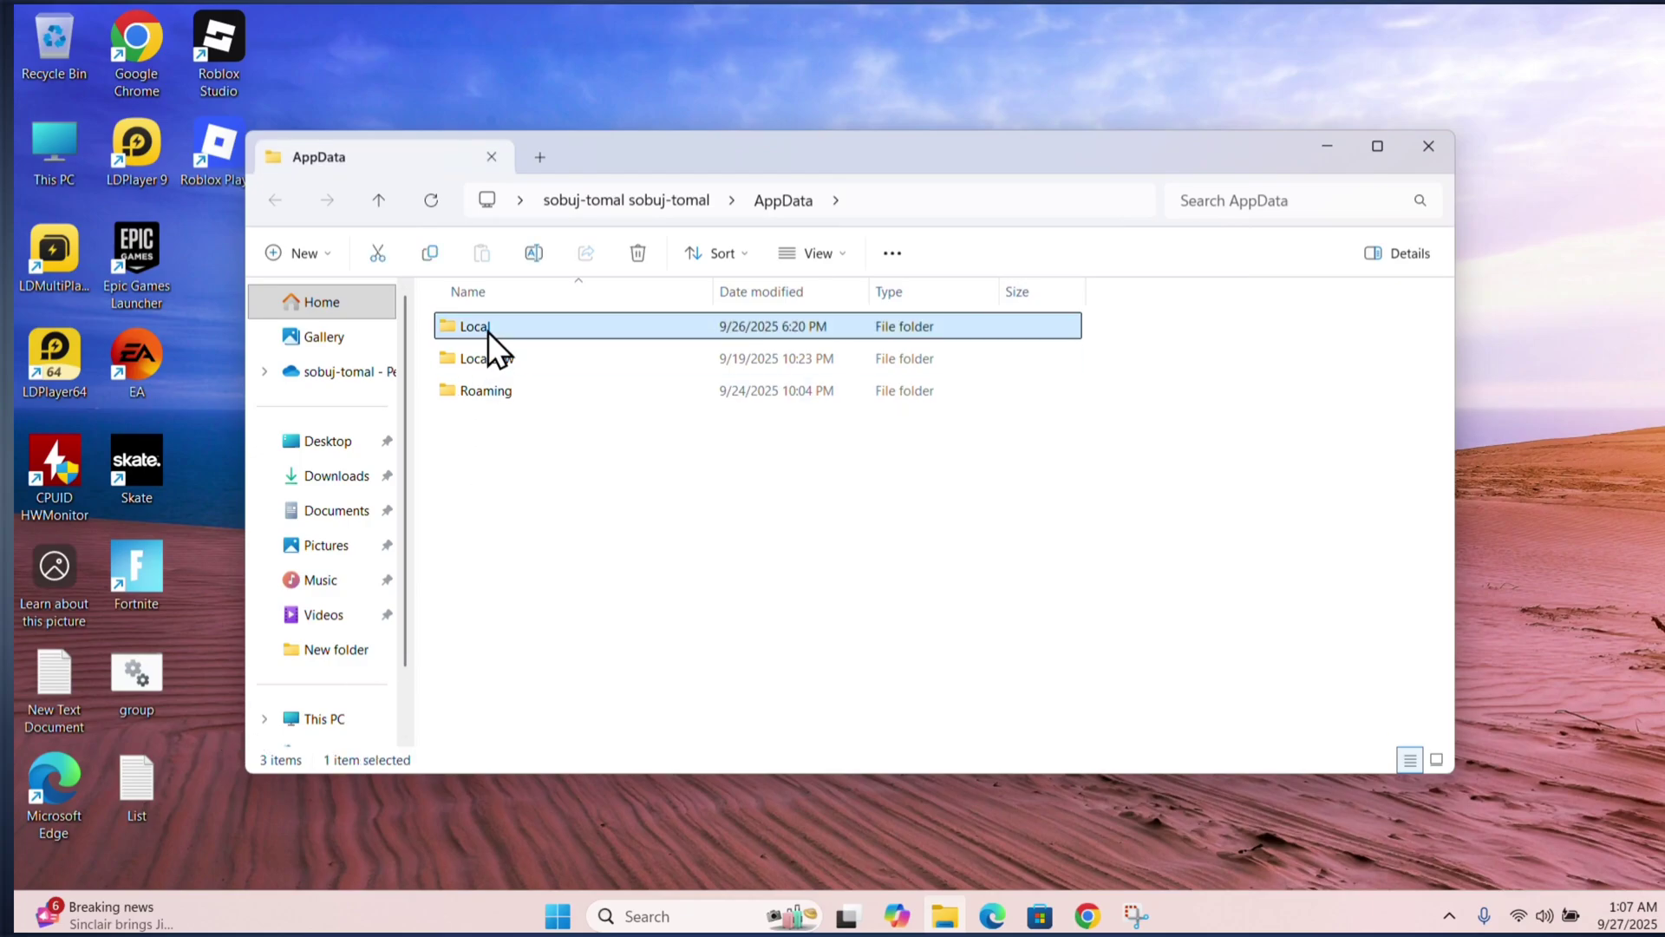
double_click(544, 328)
scroll(586, 392, "down", 3)
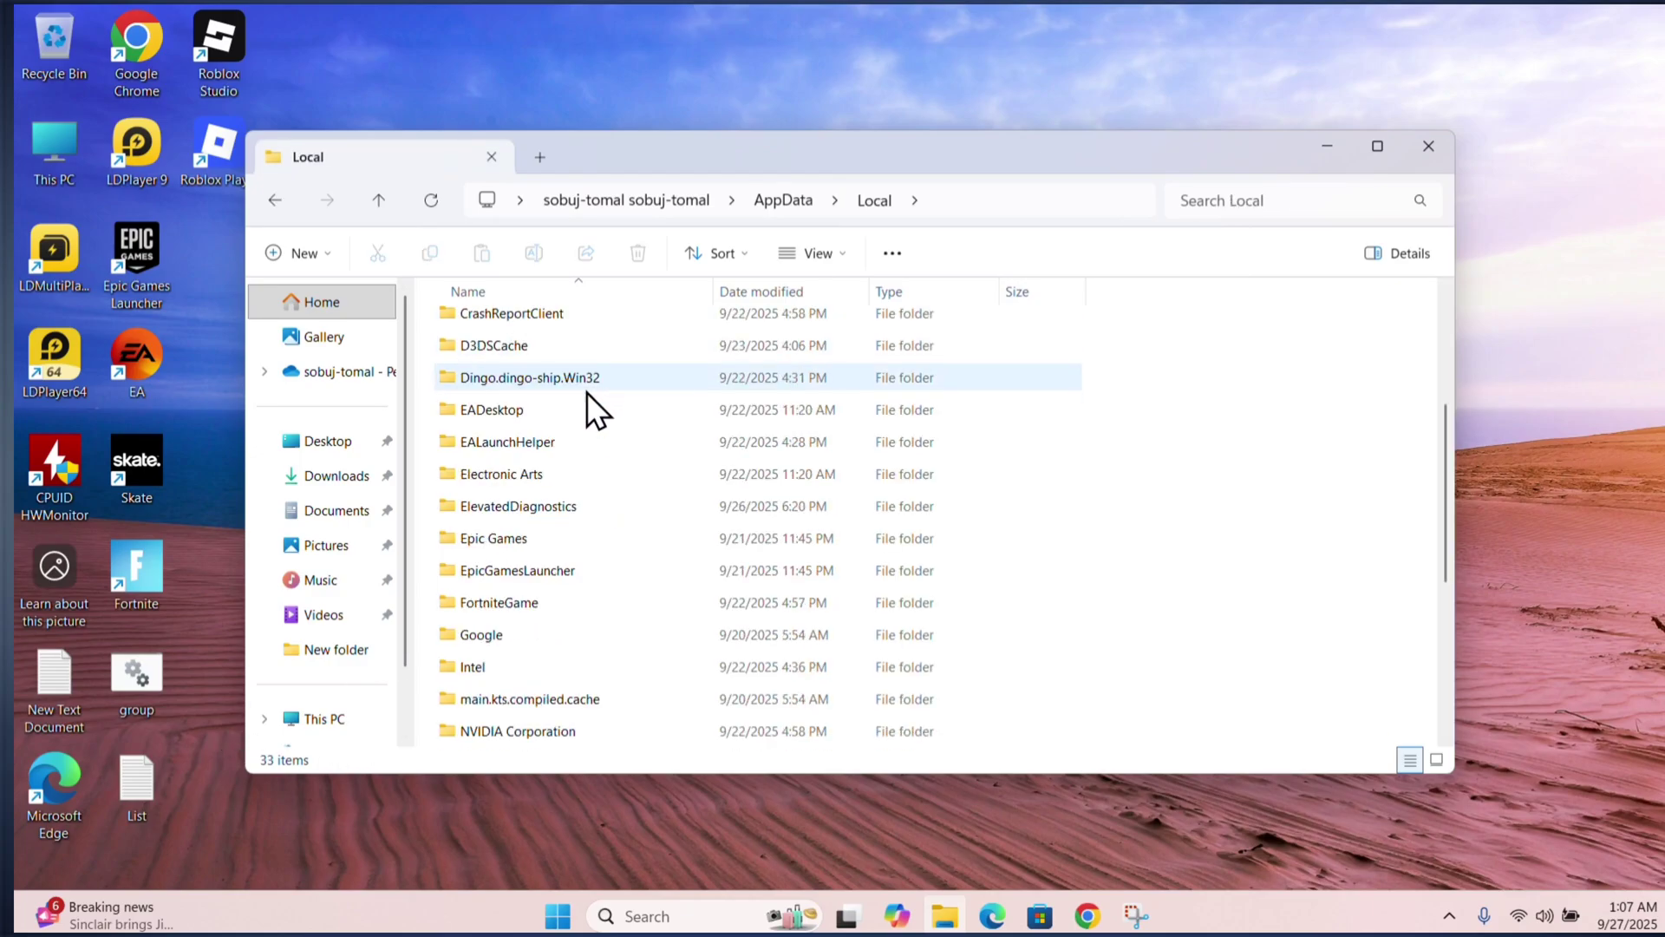
scroll(581, 392, "down", 5)
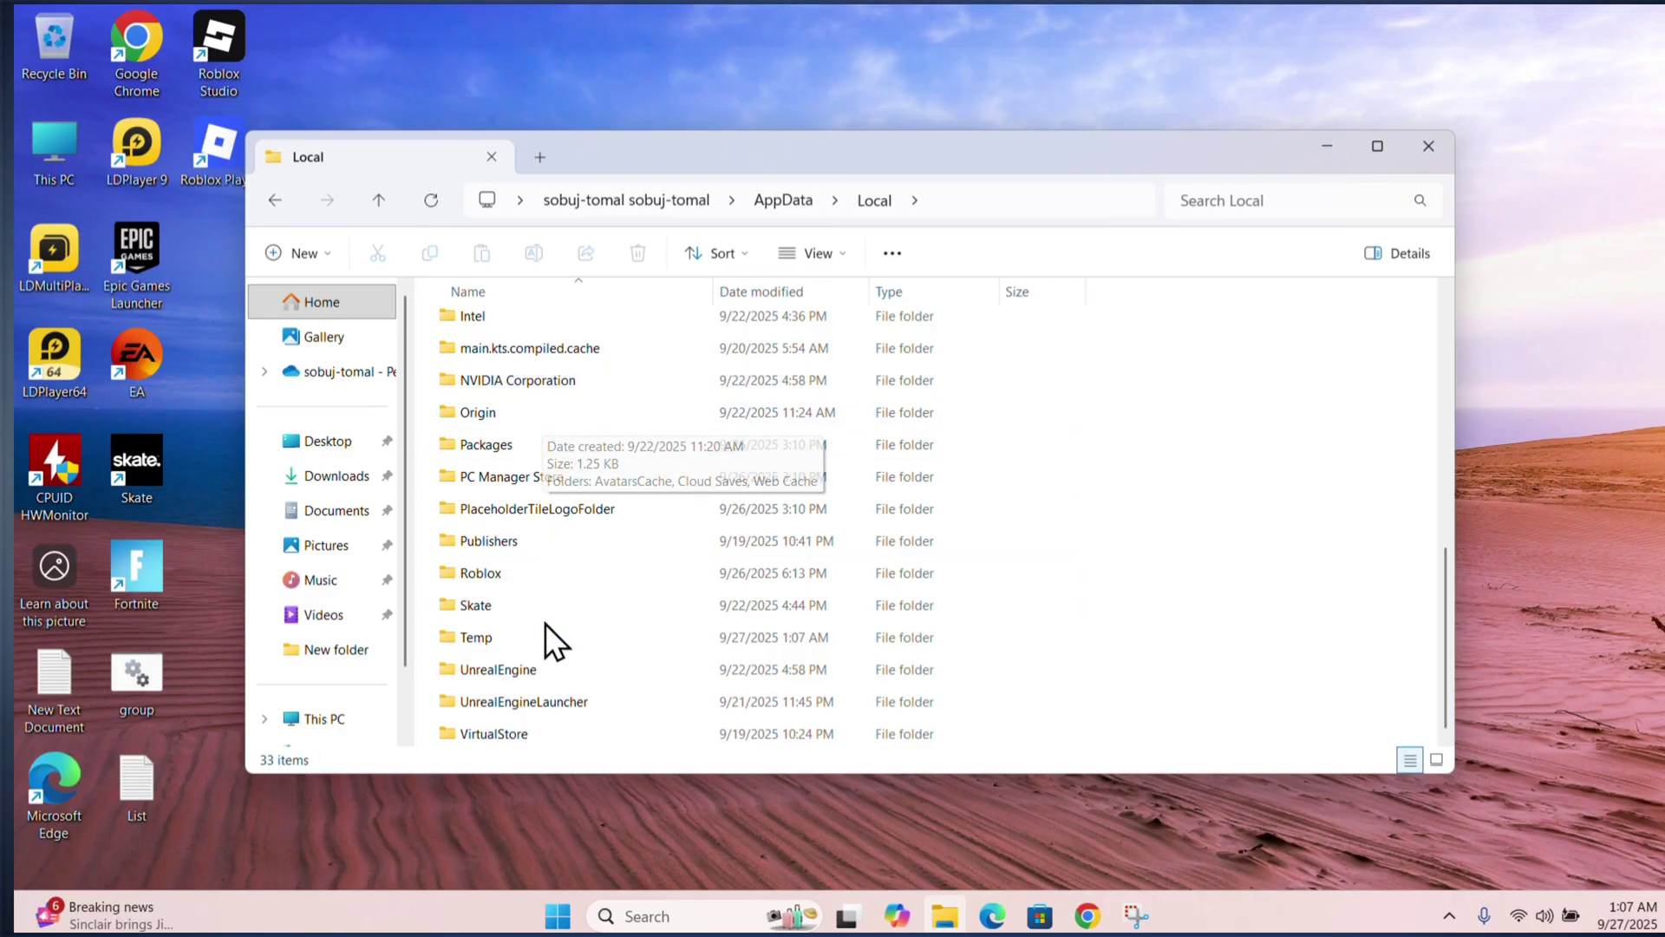
left_click(527, 639)
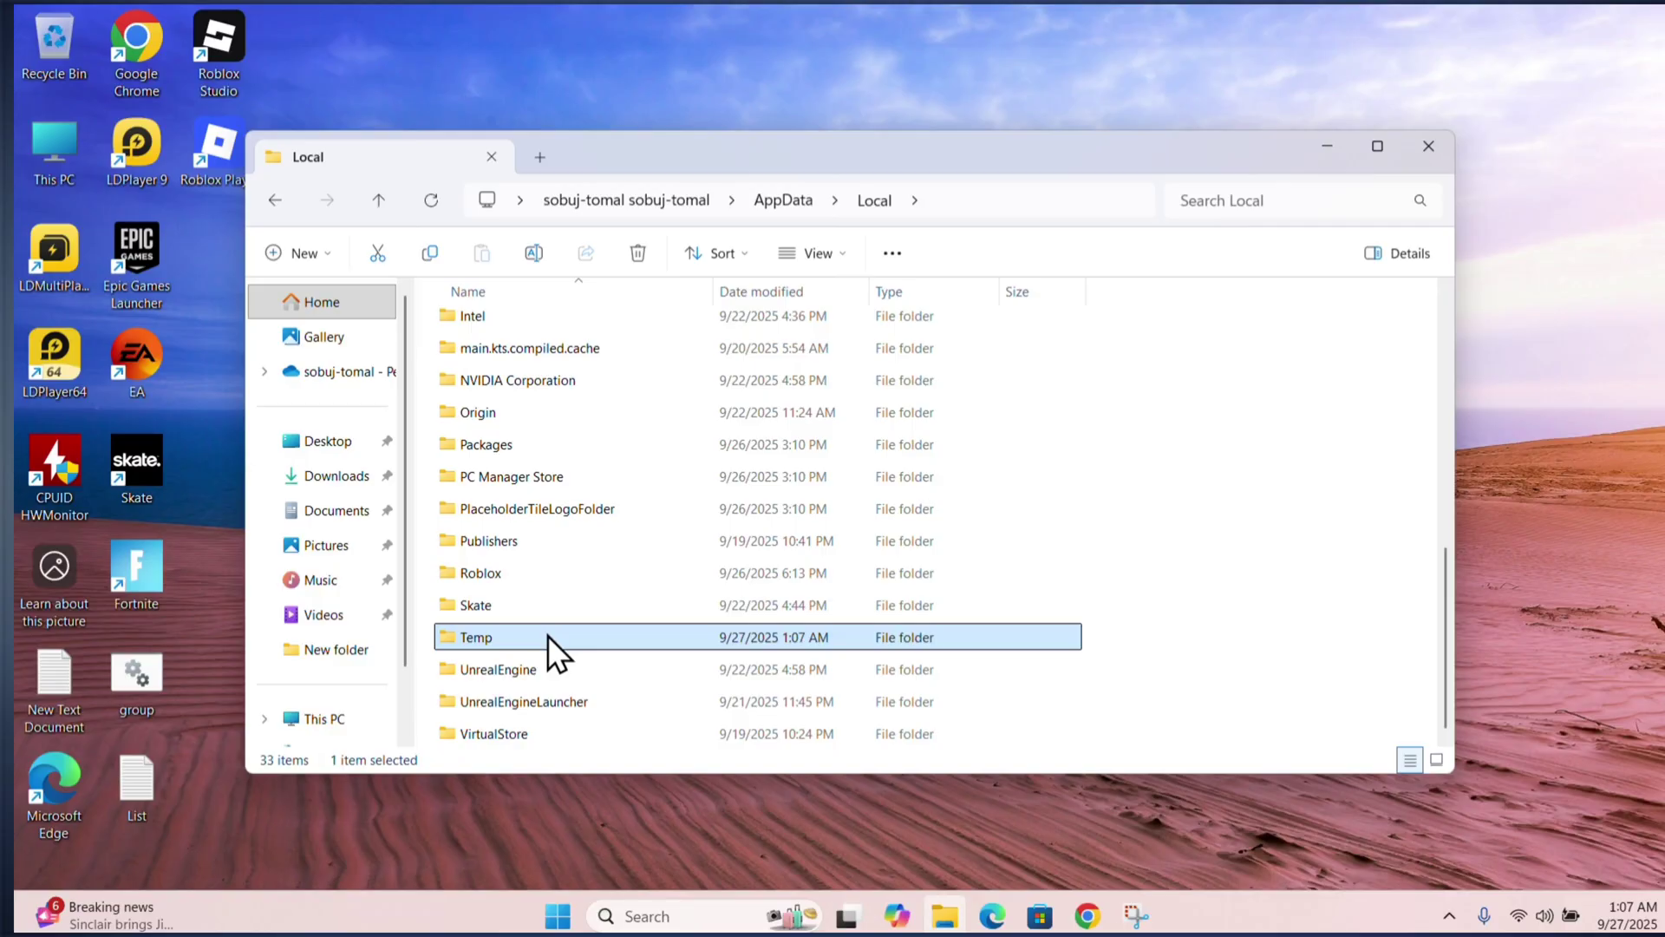
double_click(548, 634)
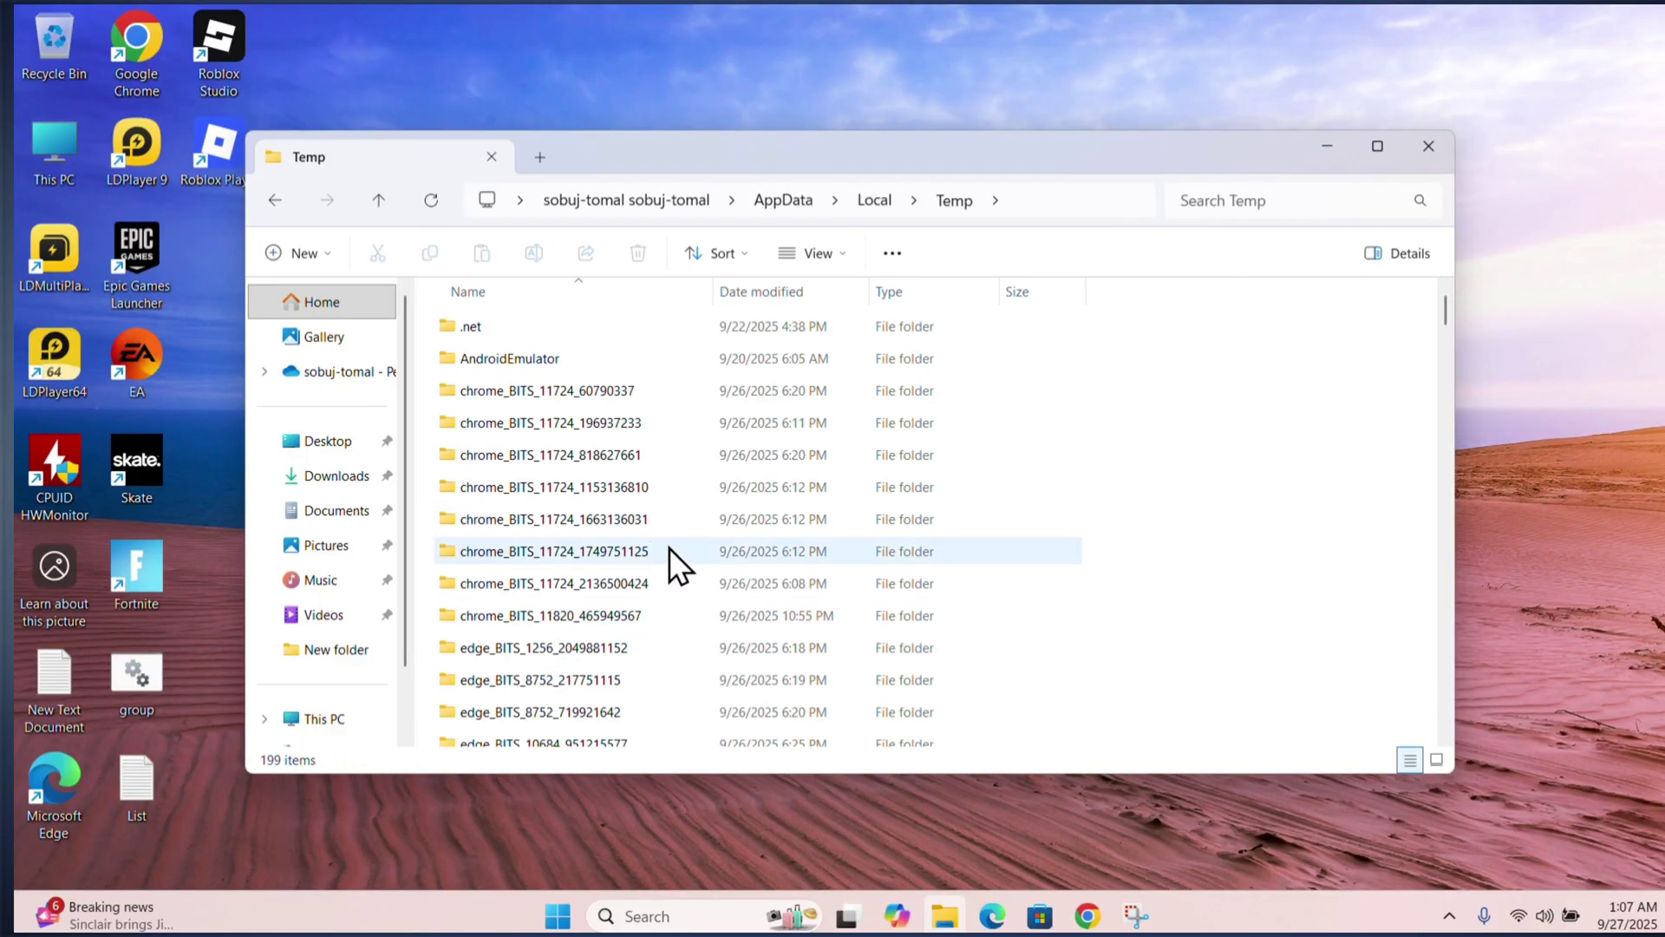
Delete the Roblox folder from Temp, leaving 198 items
scroll(562, 567, "down", 3)
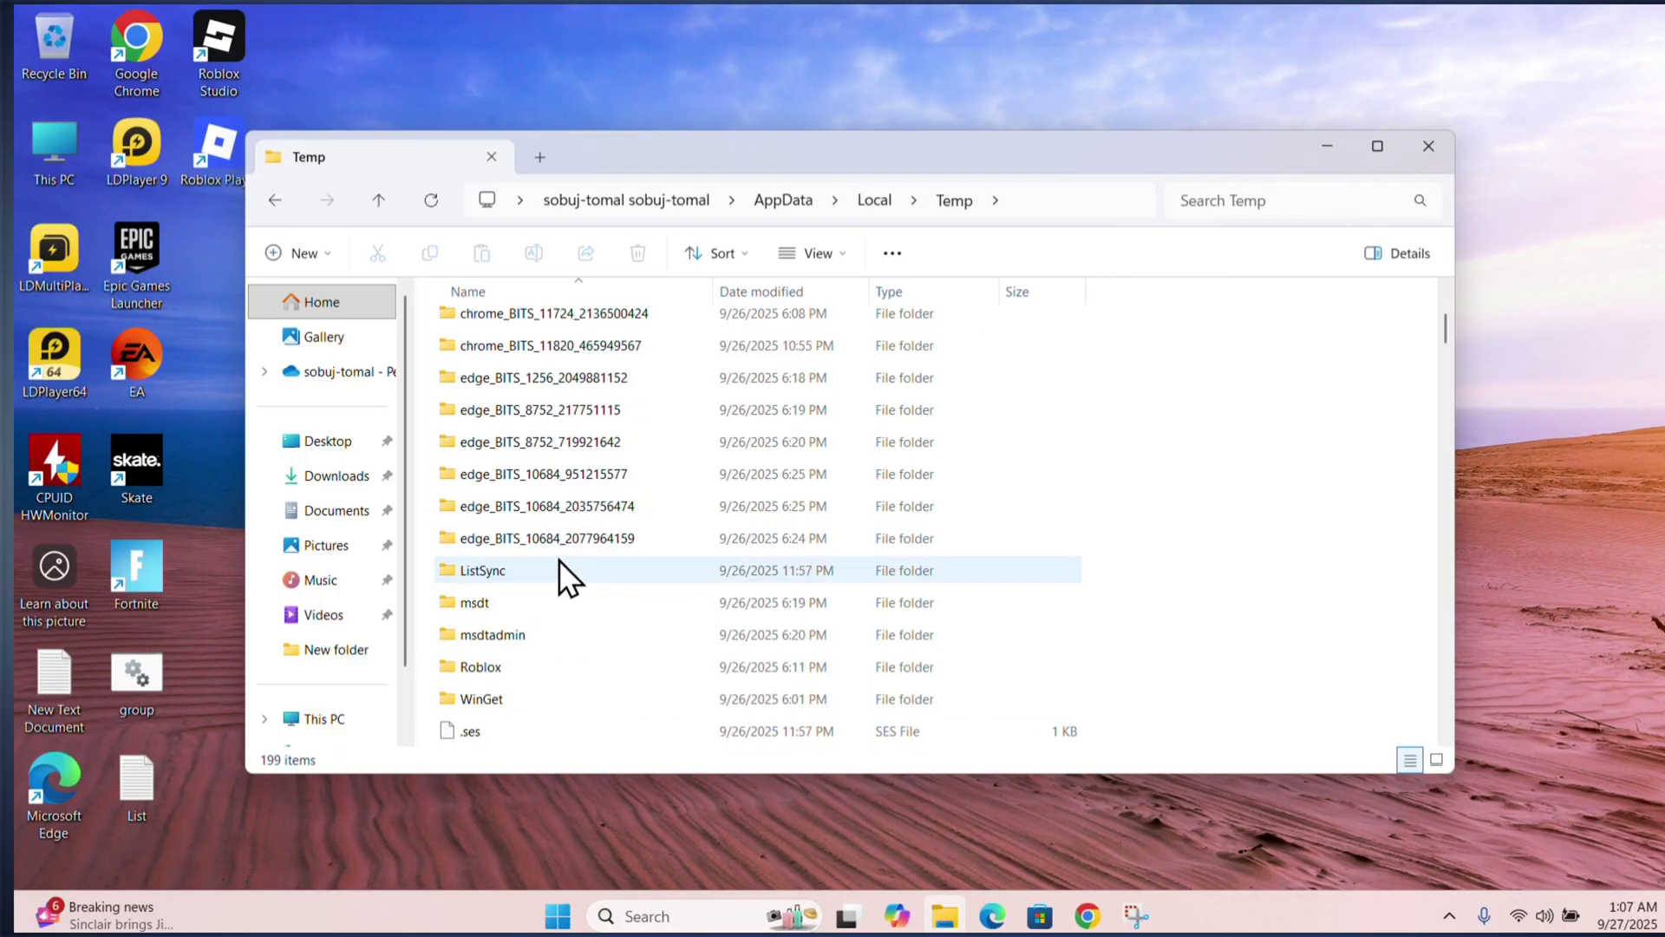
scroll(558, 559, "down", 2)
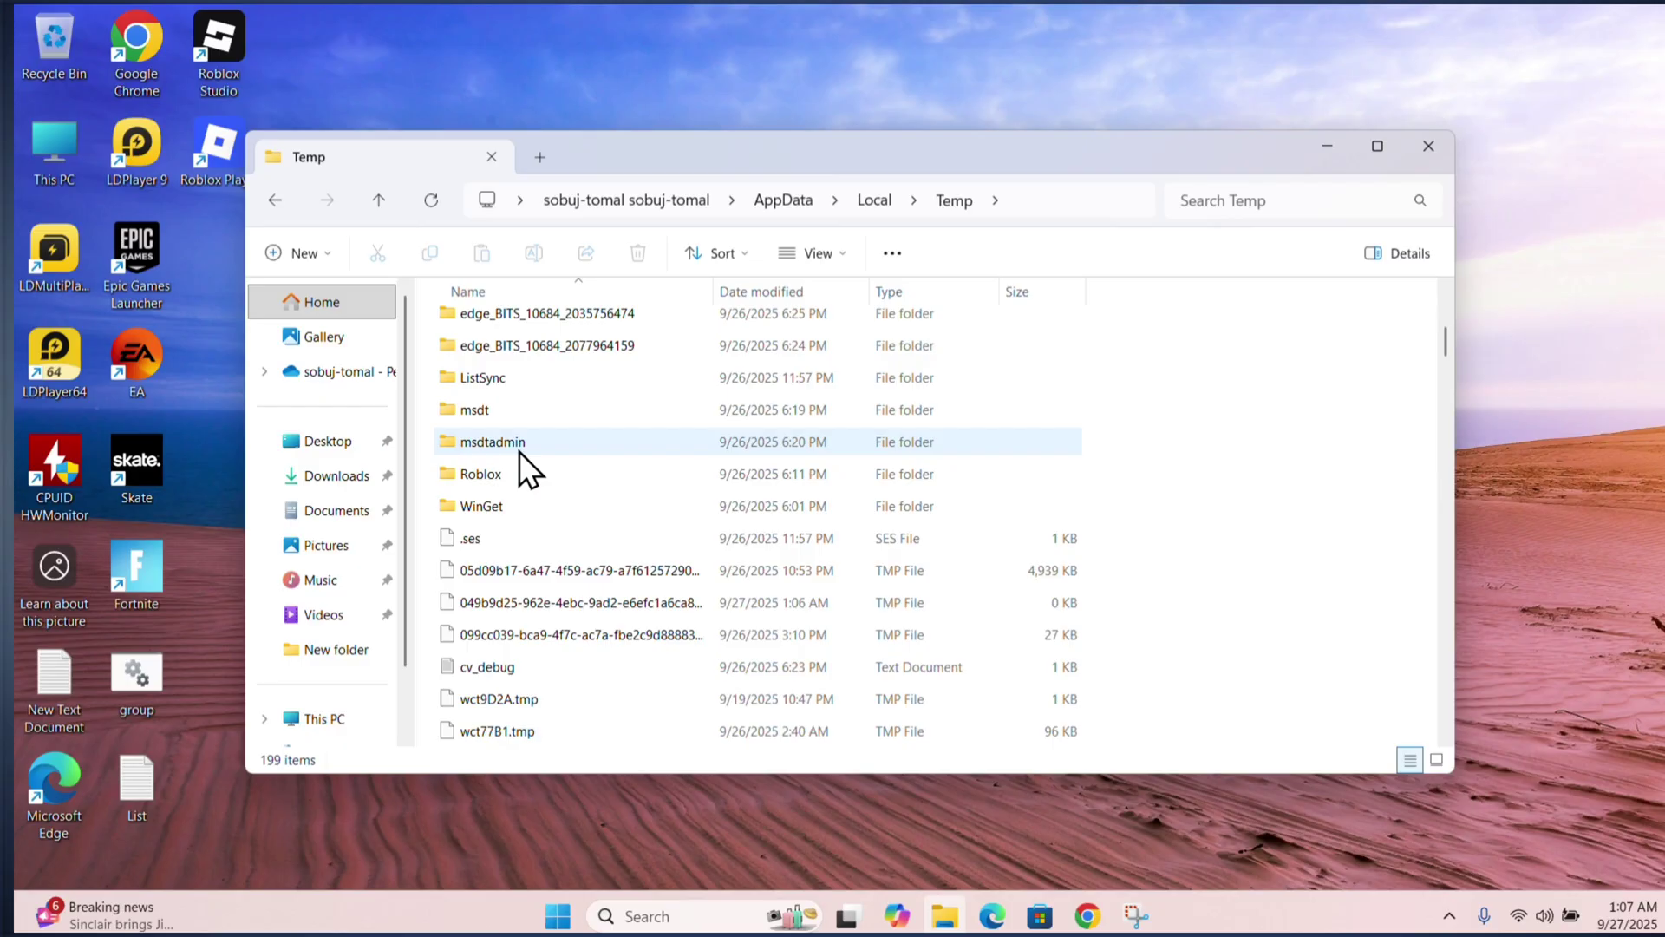
left_click(534, 463)
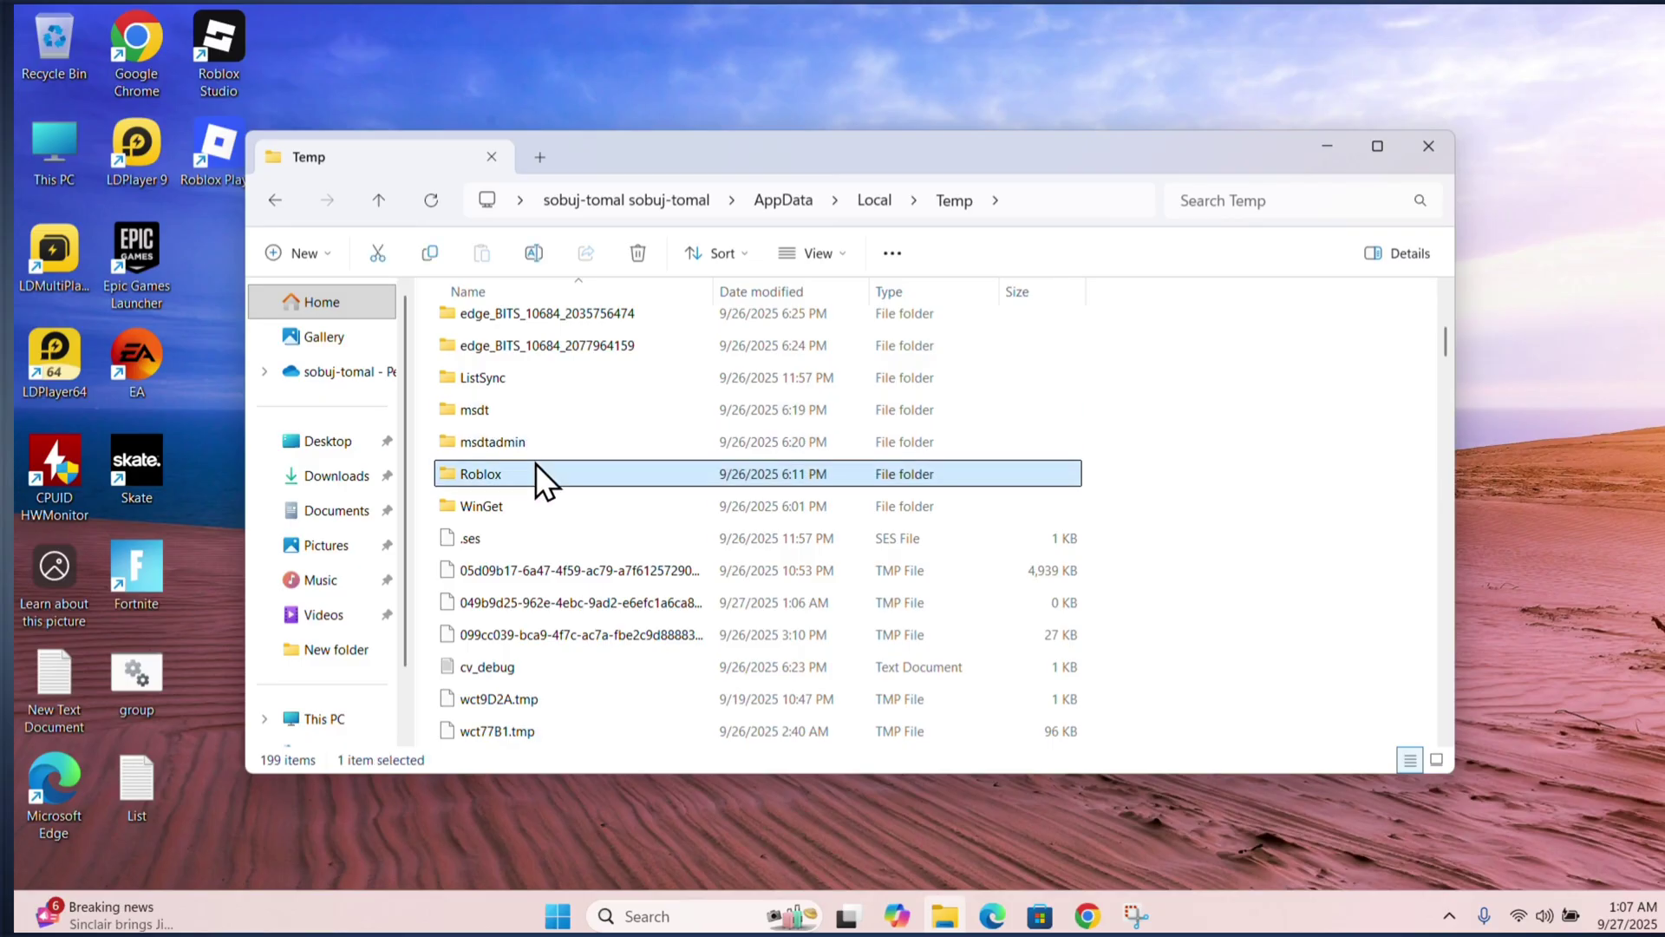
right_click(534, 463)
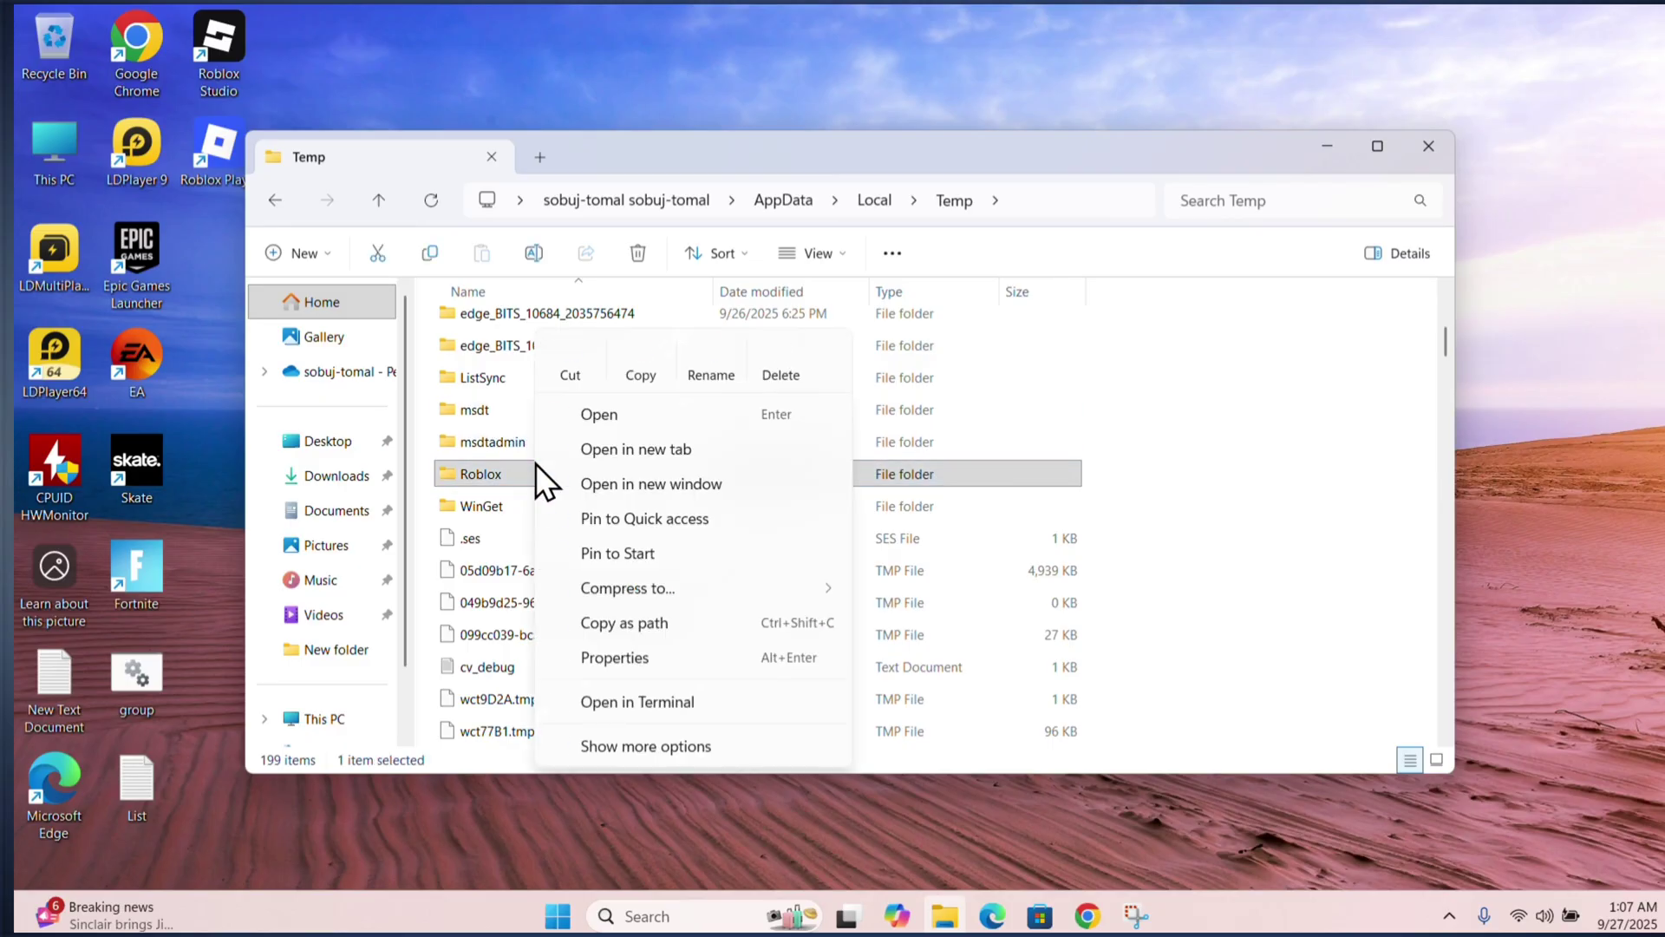
left_click(788, 366)
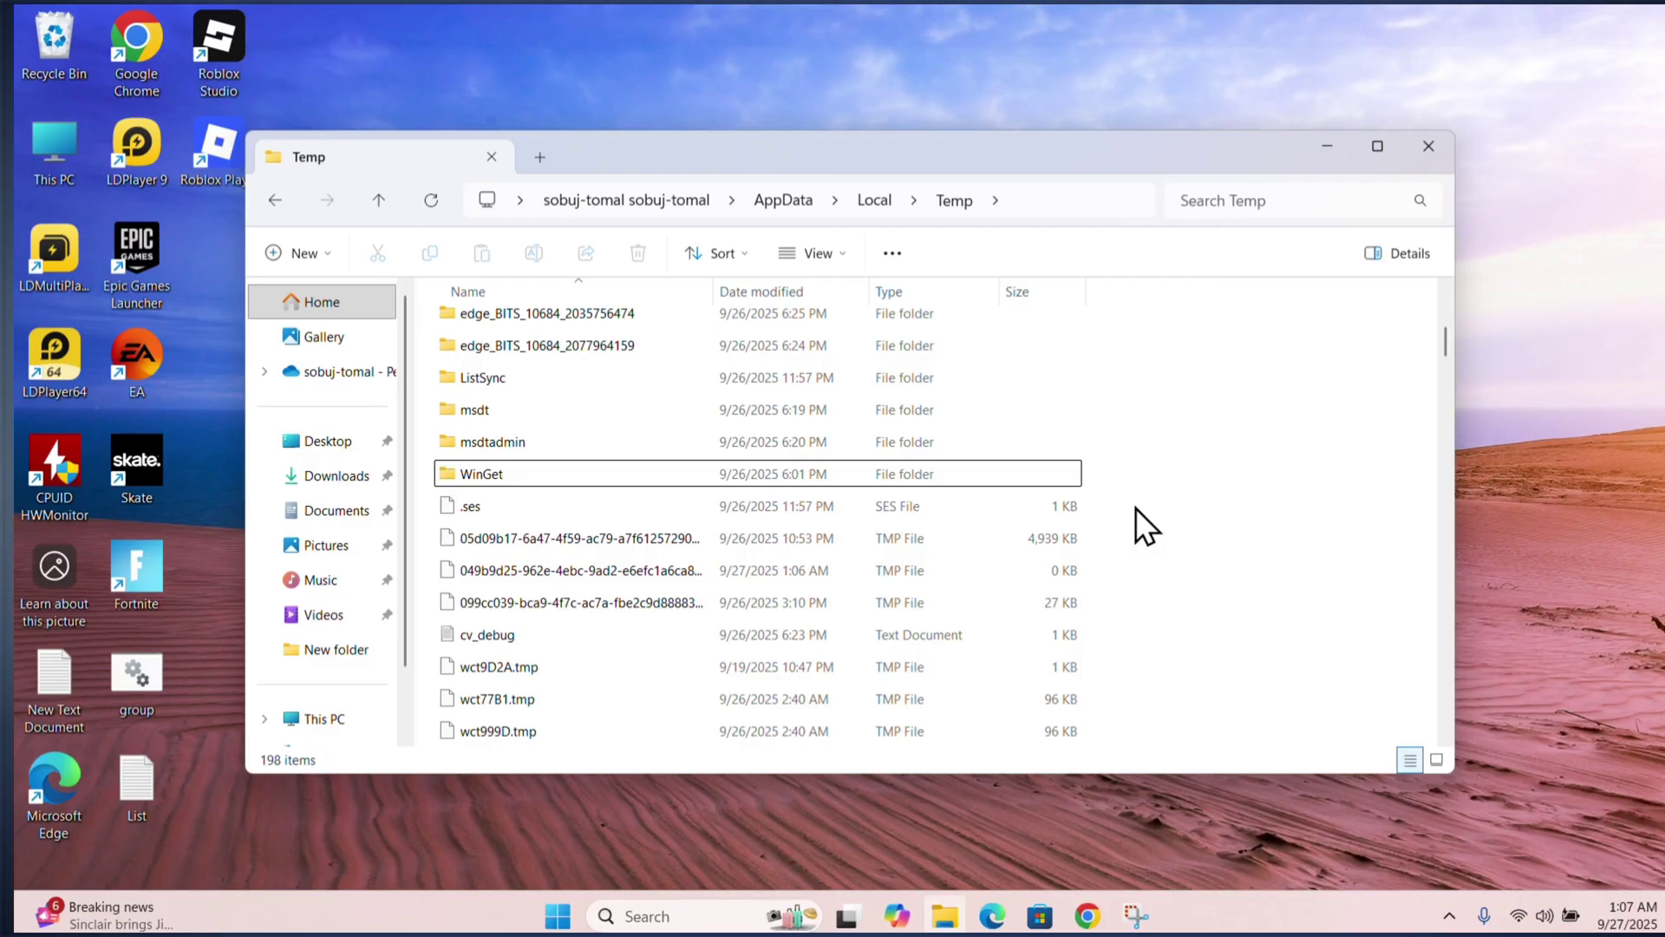
Close File Explorer and launch Control Panel by searching 'con' in Windows search
left_click(1433, 148)
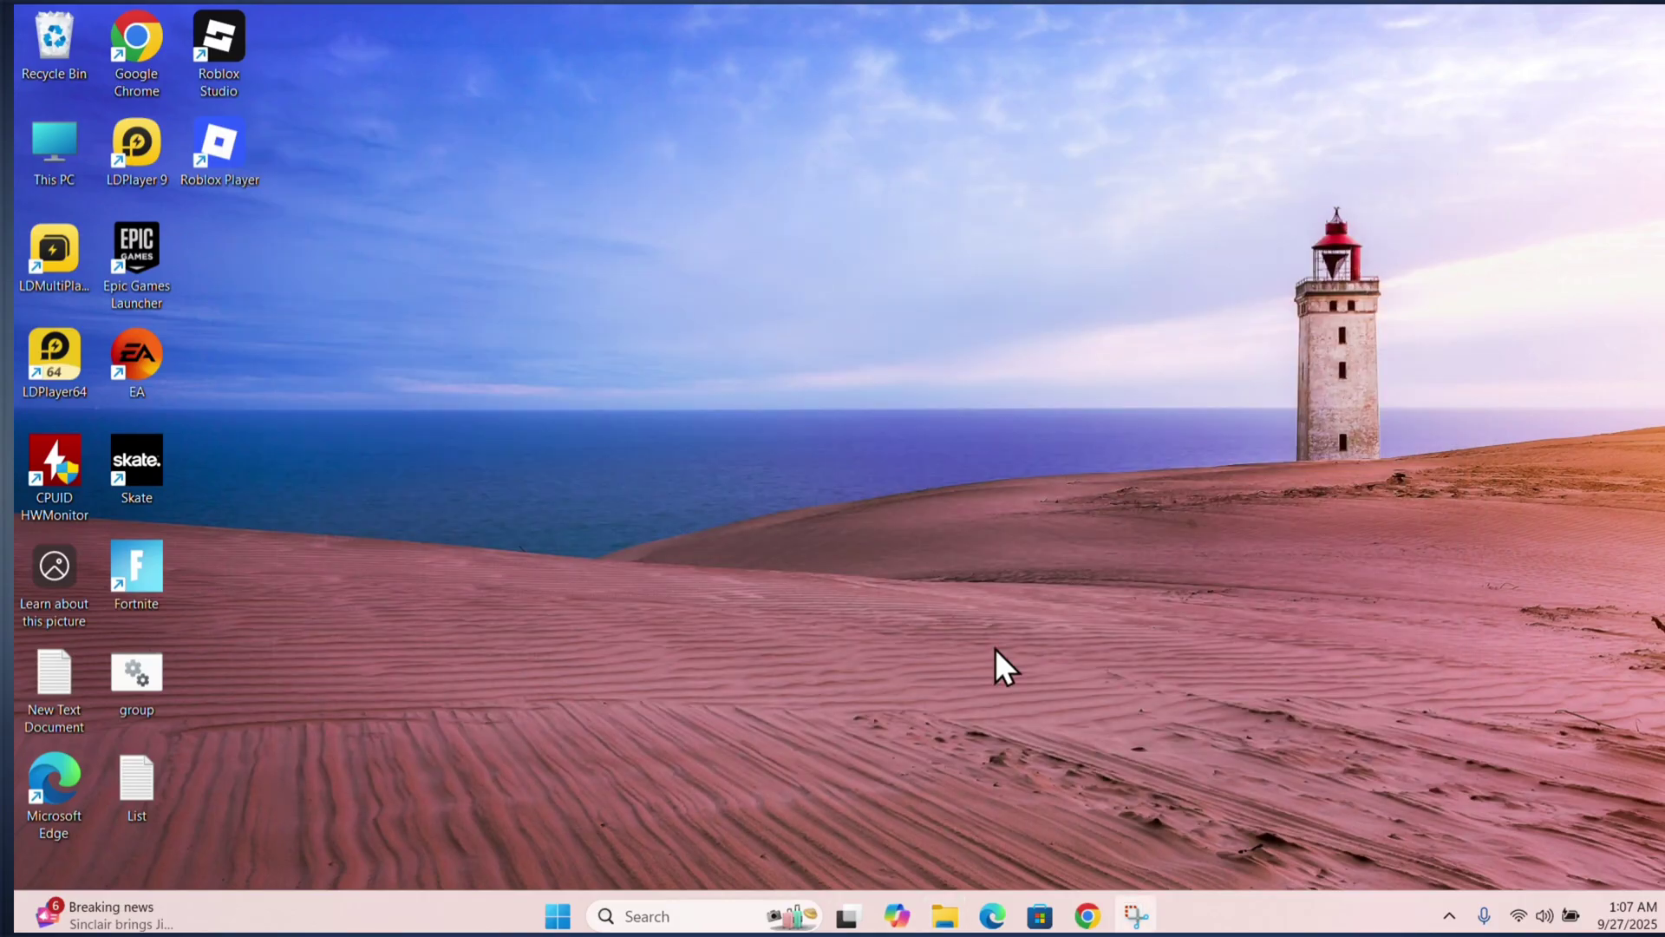
left_click(675, 915)
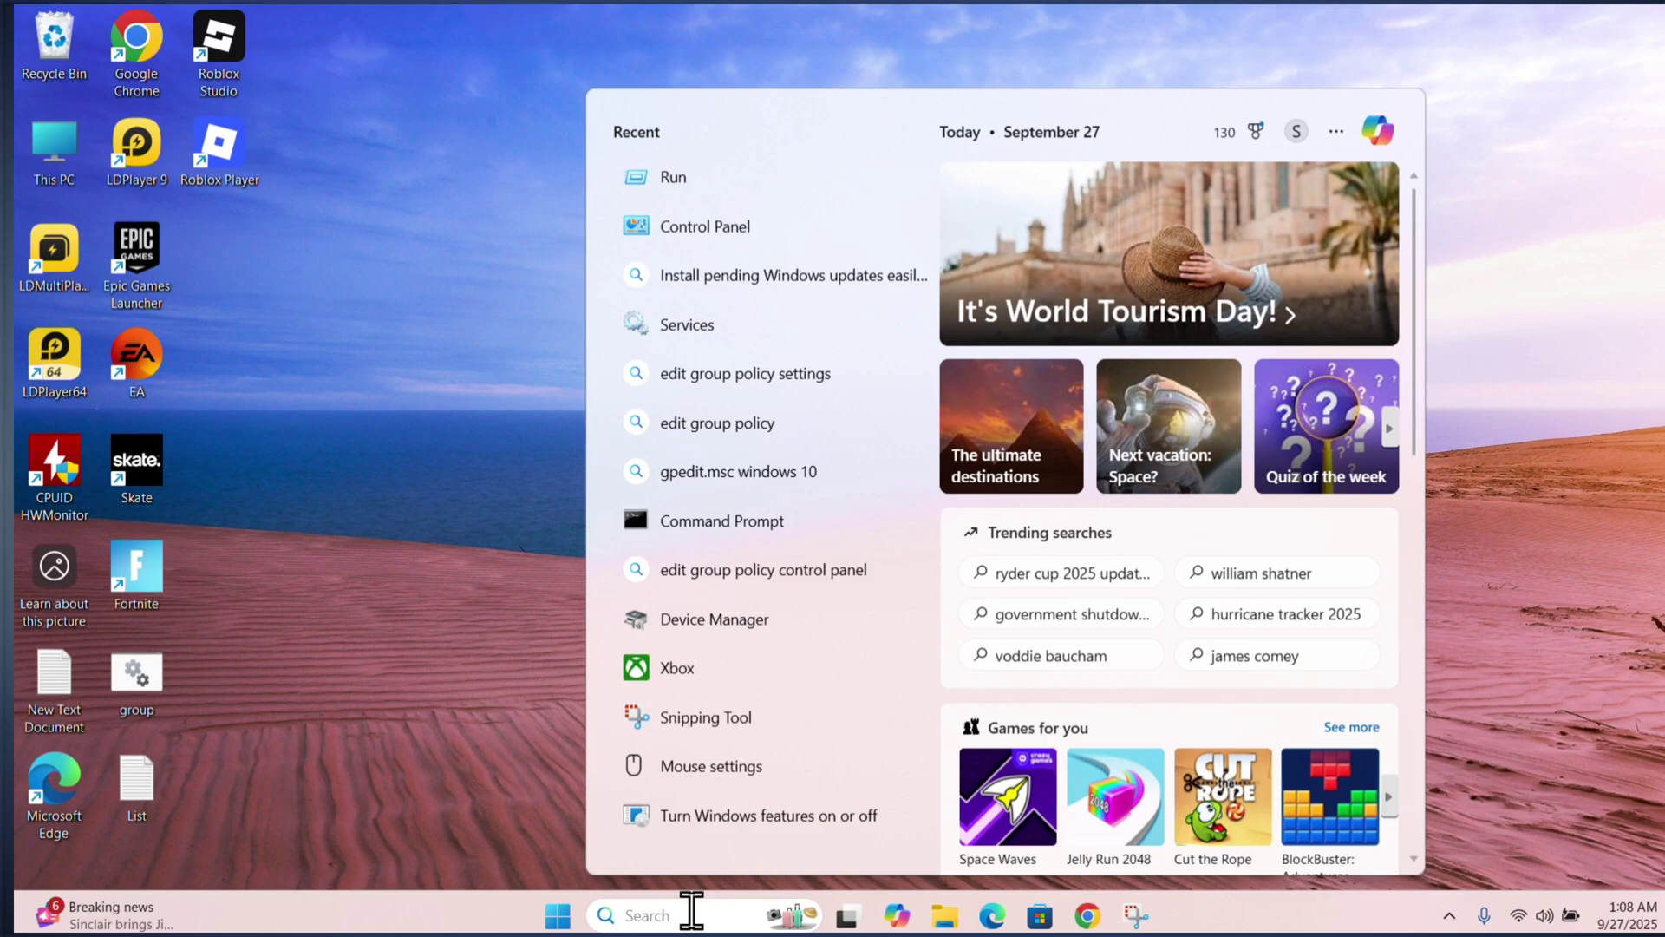
type("con")
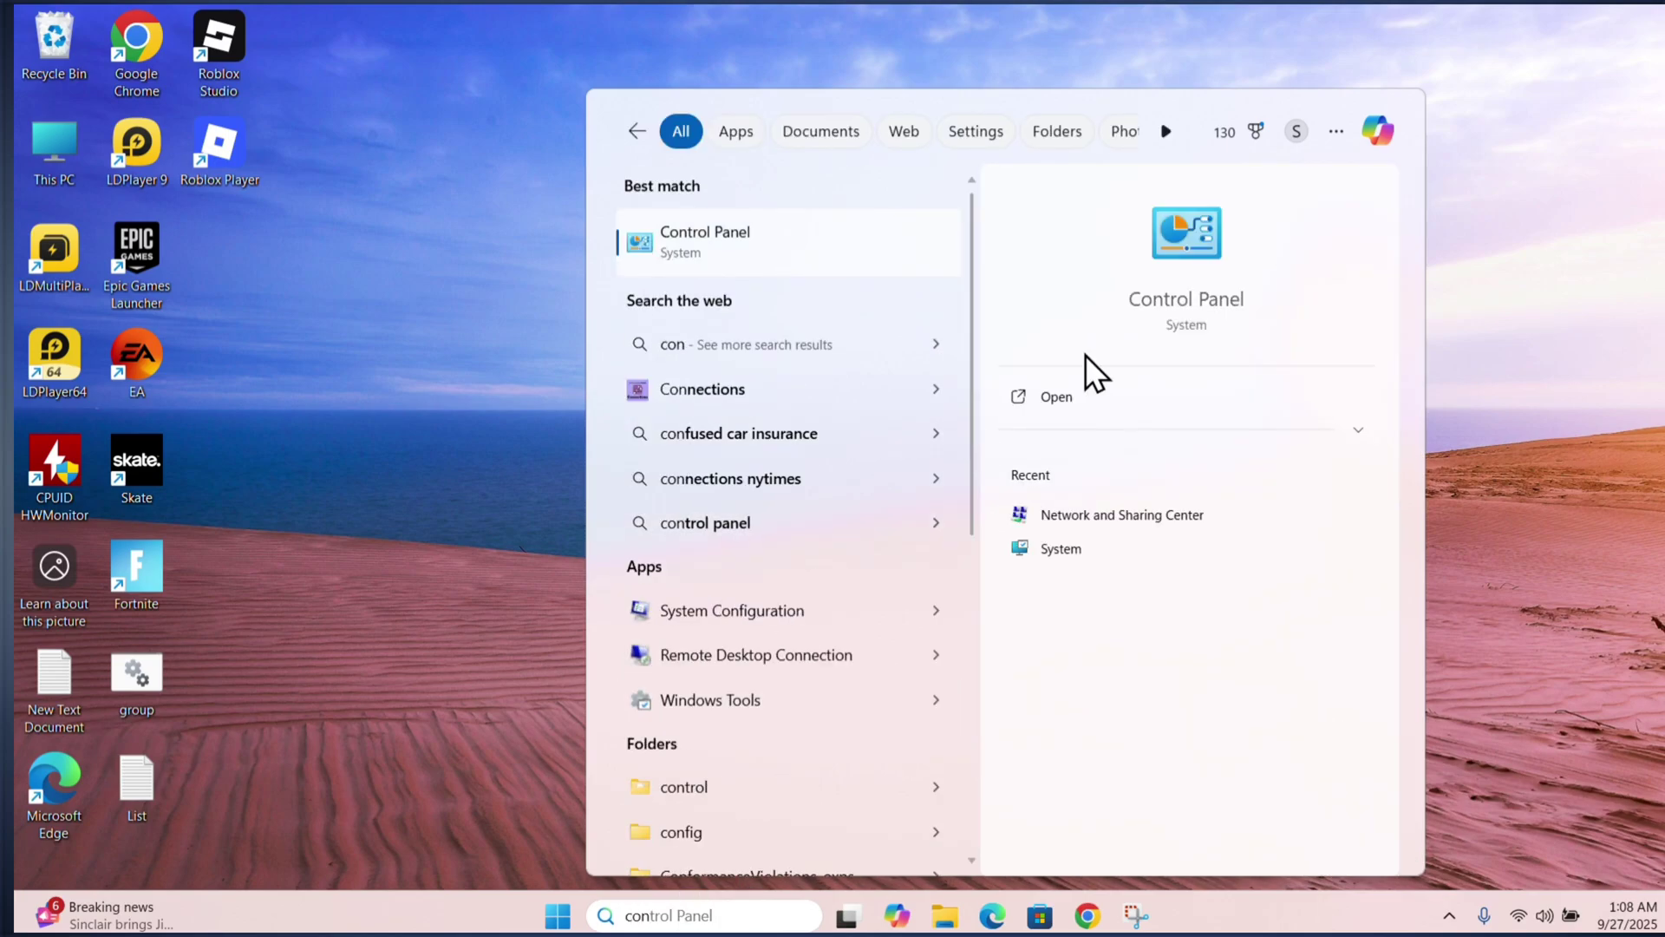
left_click(1101, 393)
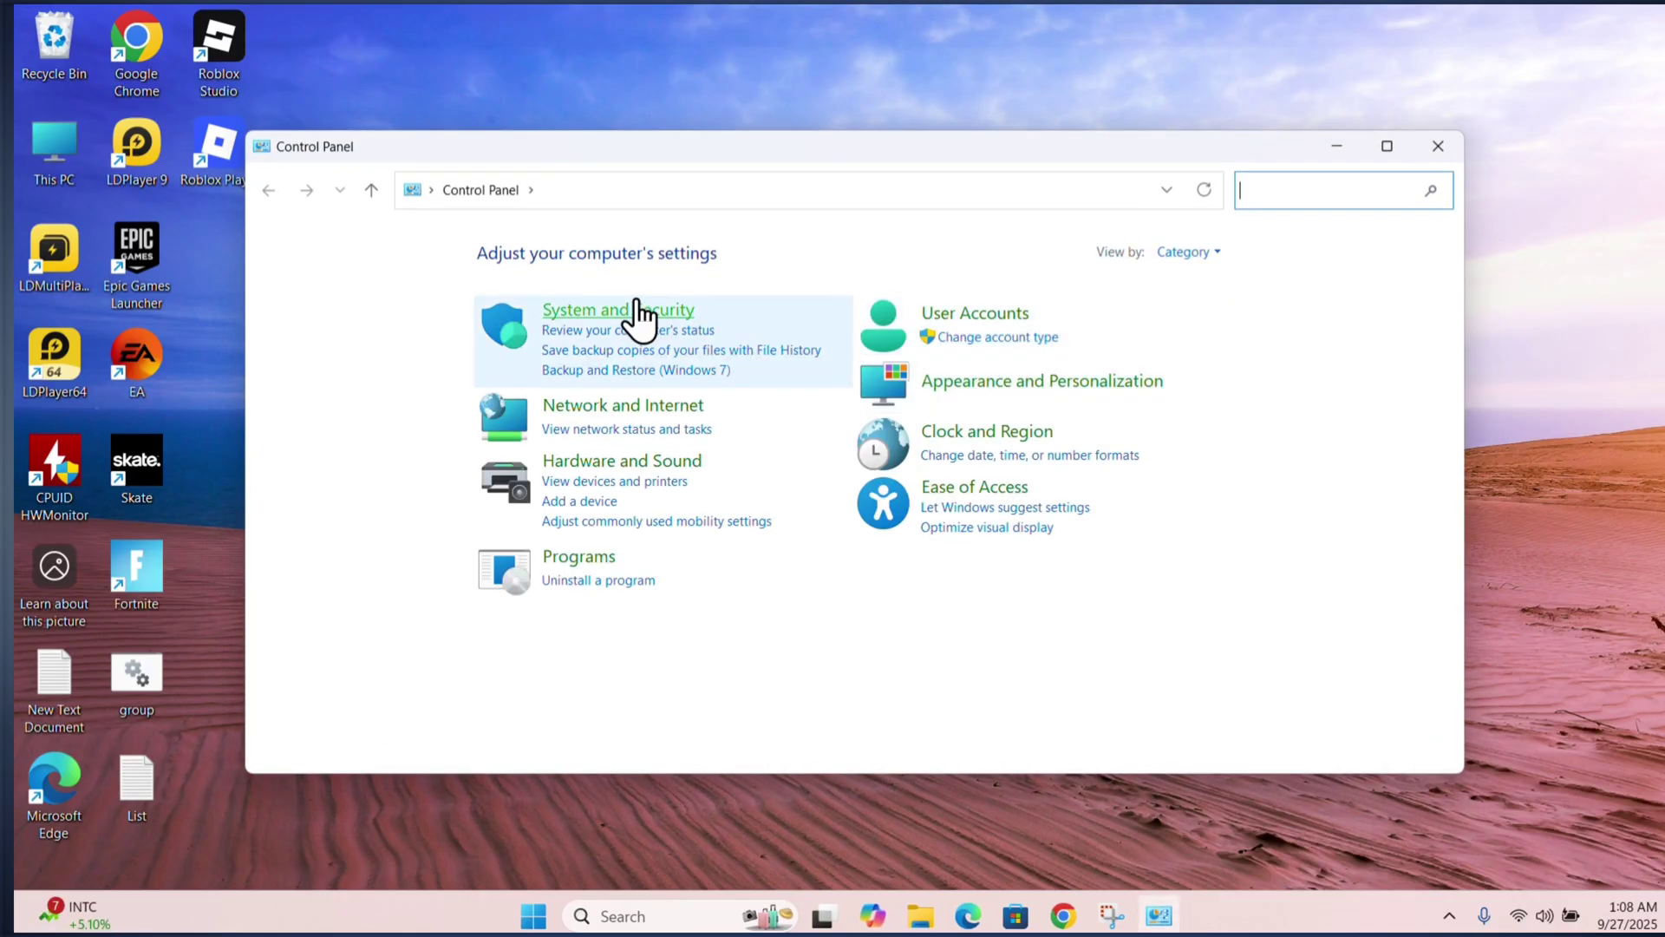
Go from System and Security to Network and Internet, then into Network and Sharing Center
left_click(638, 310)
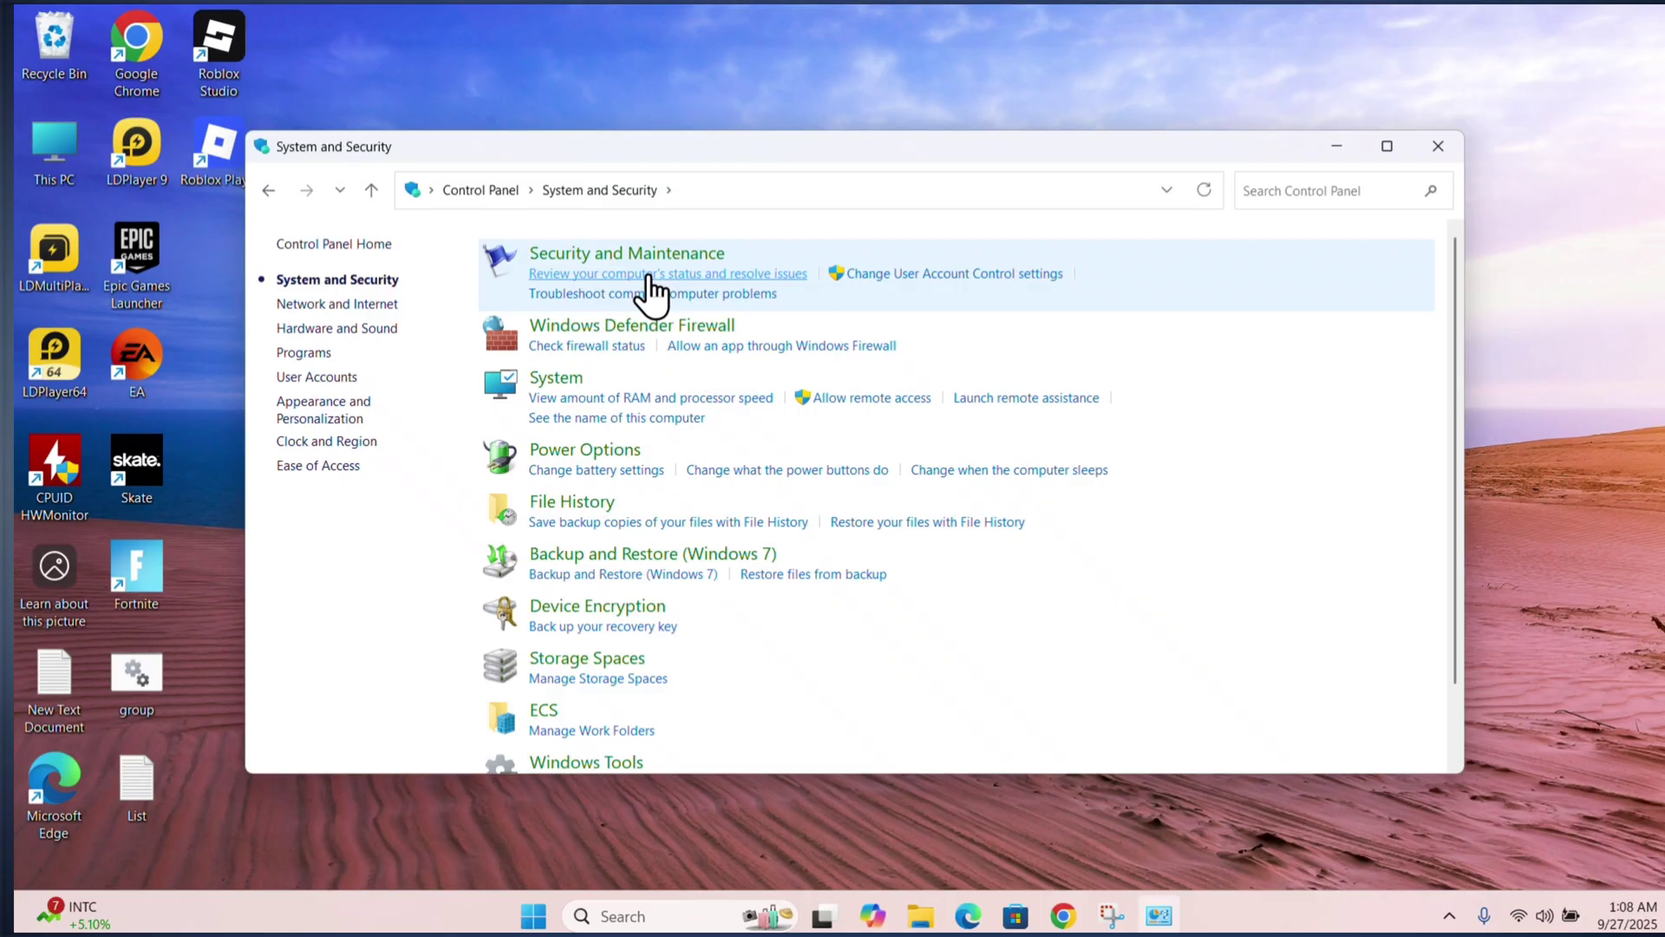
left_click(383, 306)
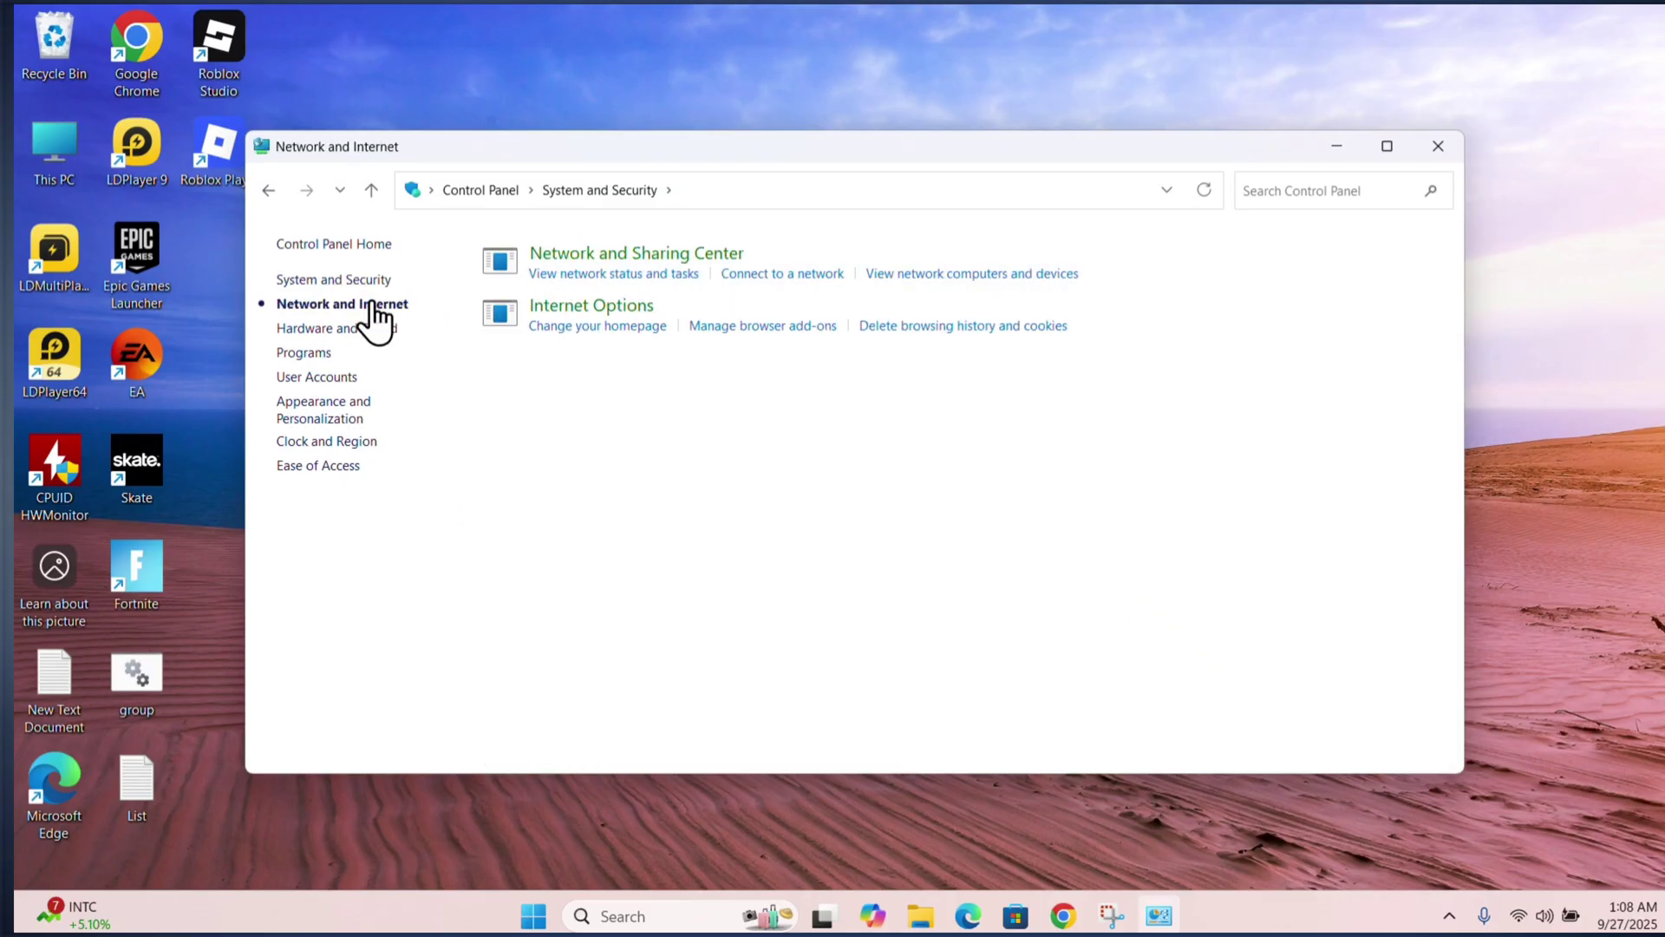
left_click(633, 269)
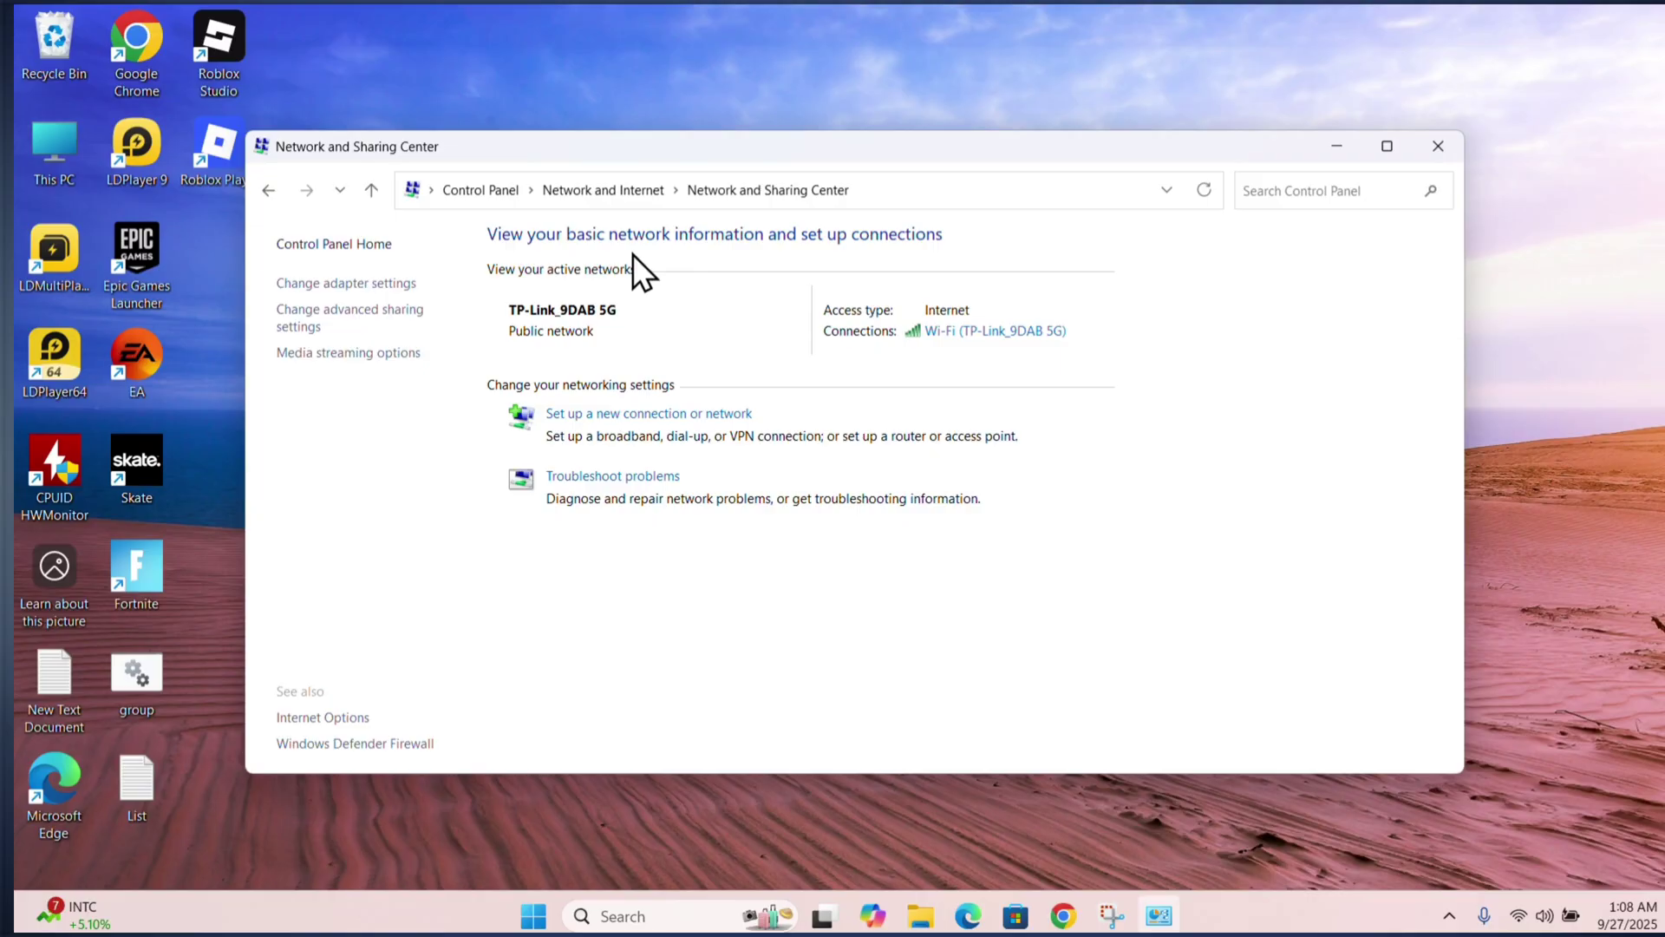
Bring up the Wi-Fi connection's Internet Protocol Version 4 (TCP/IPv4) properties
left_click(955, 330)
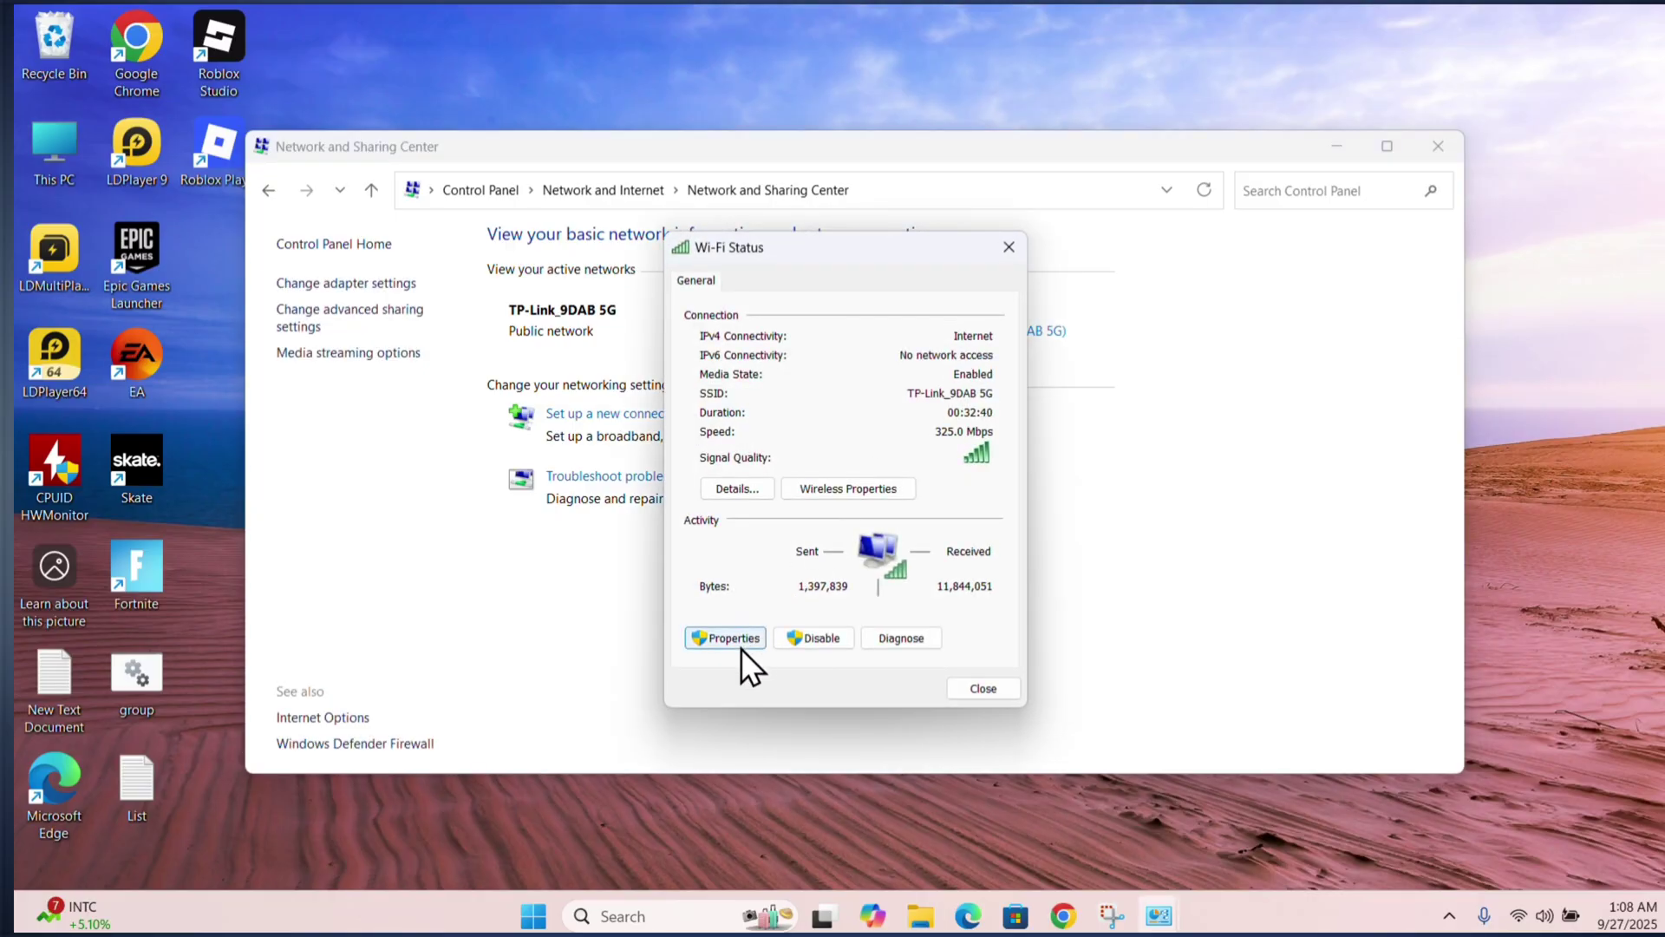
left_click(730, 638)
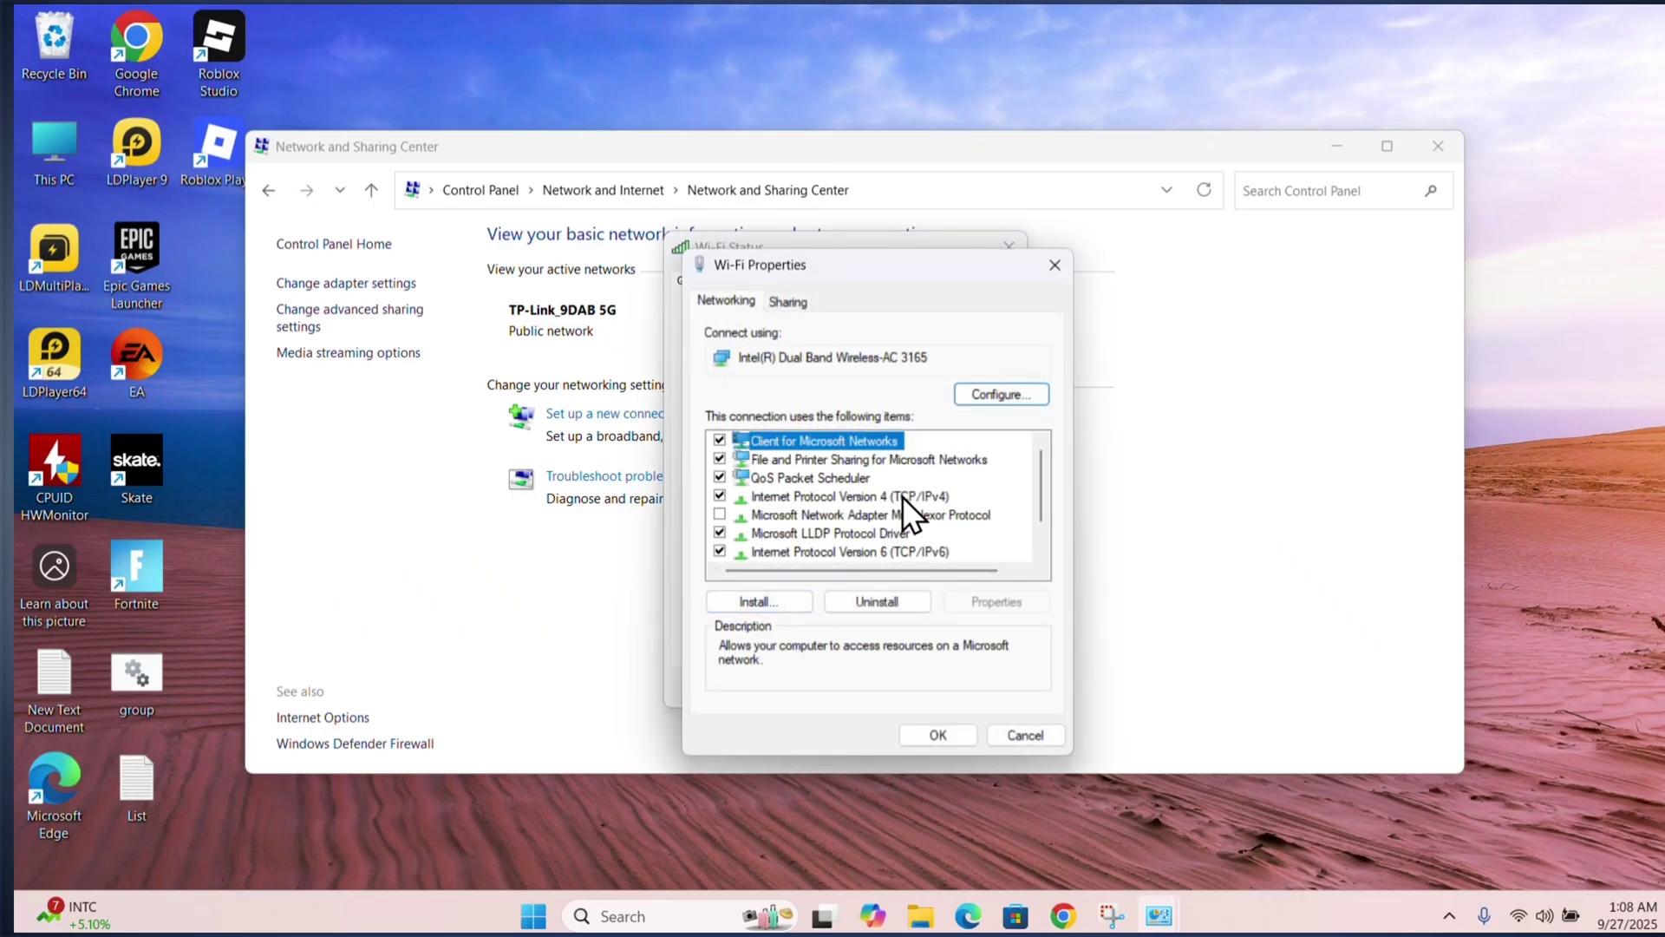
double_click(902, 496)
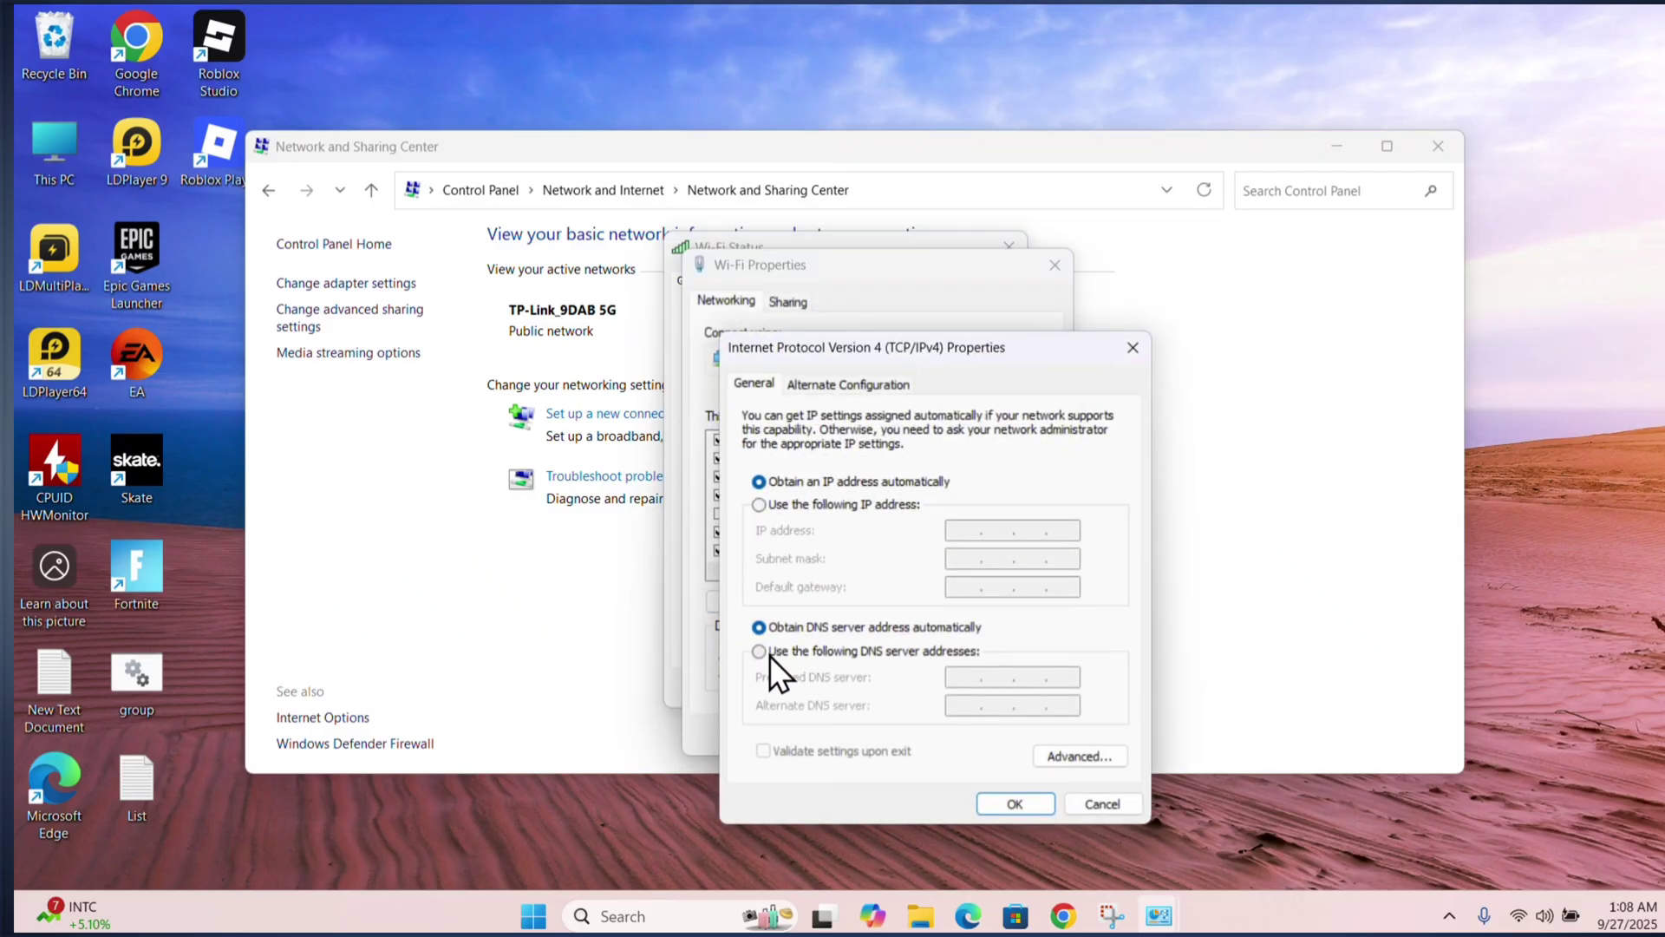
Set the Wi-Fi DNS servers to 8.8.8.8 and 8.8.4.4, saving and closing all dialogs
left_click(758, 650)
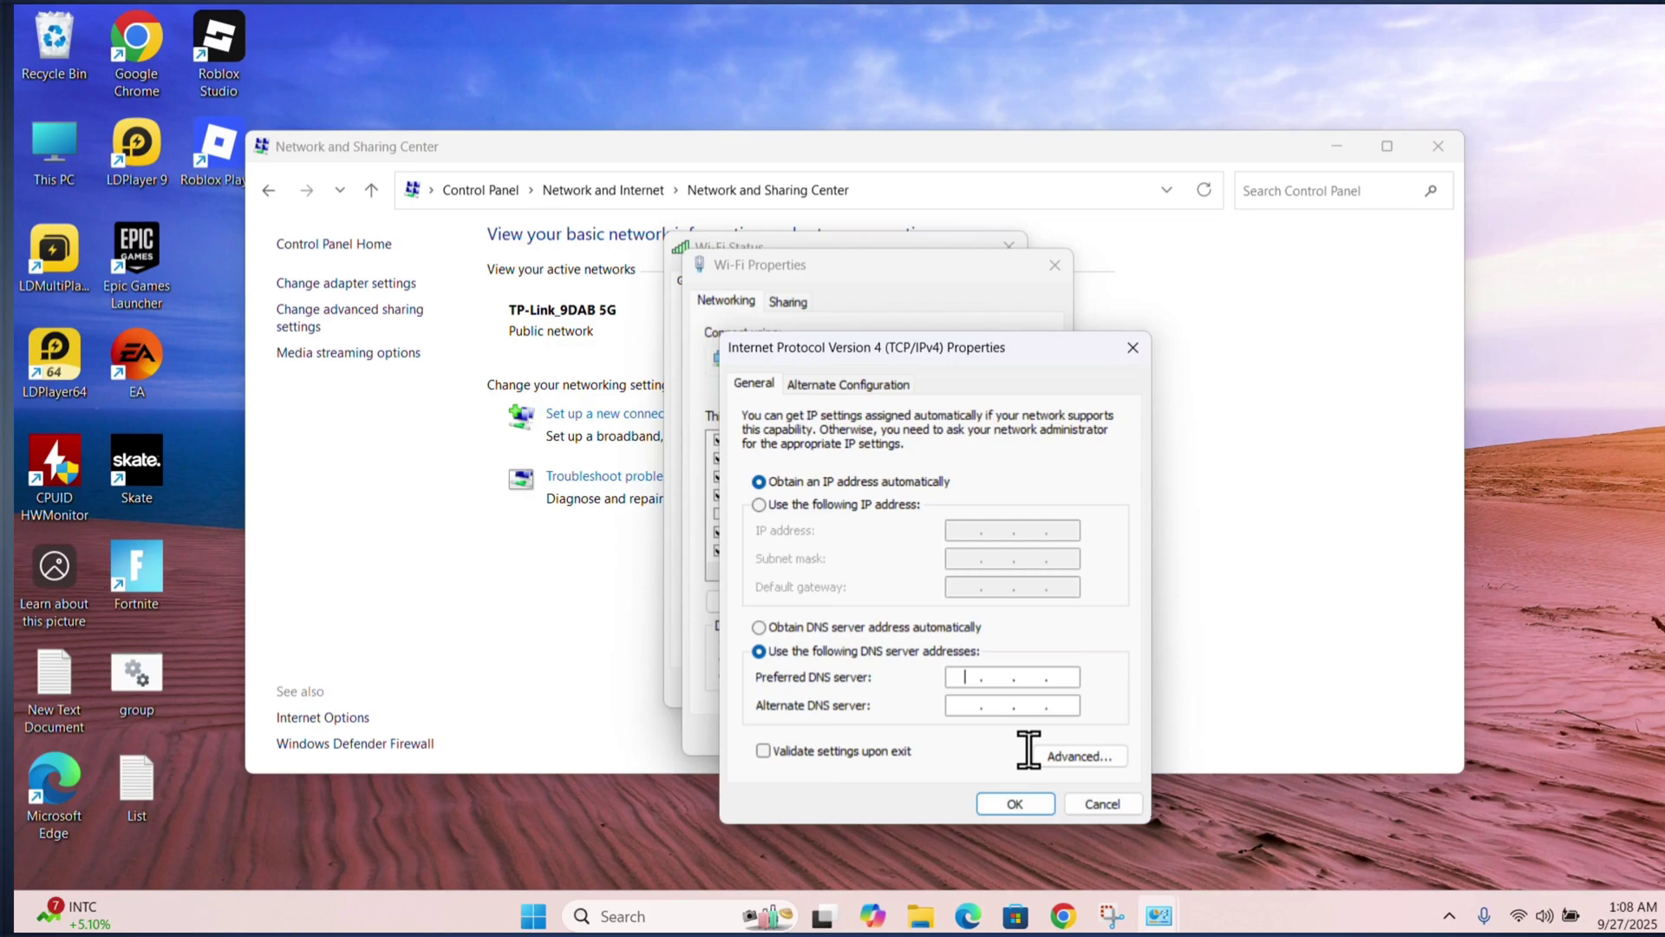
type("8.8.8.8")
left_click(998, 679)
type("8.8.8.8")
key("Tab")
type("8")
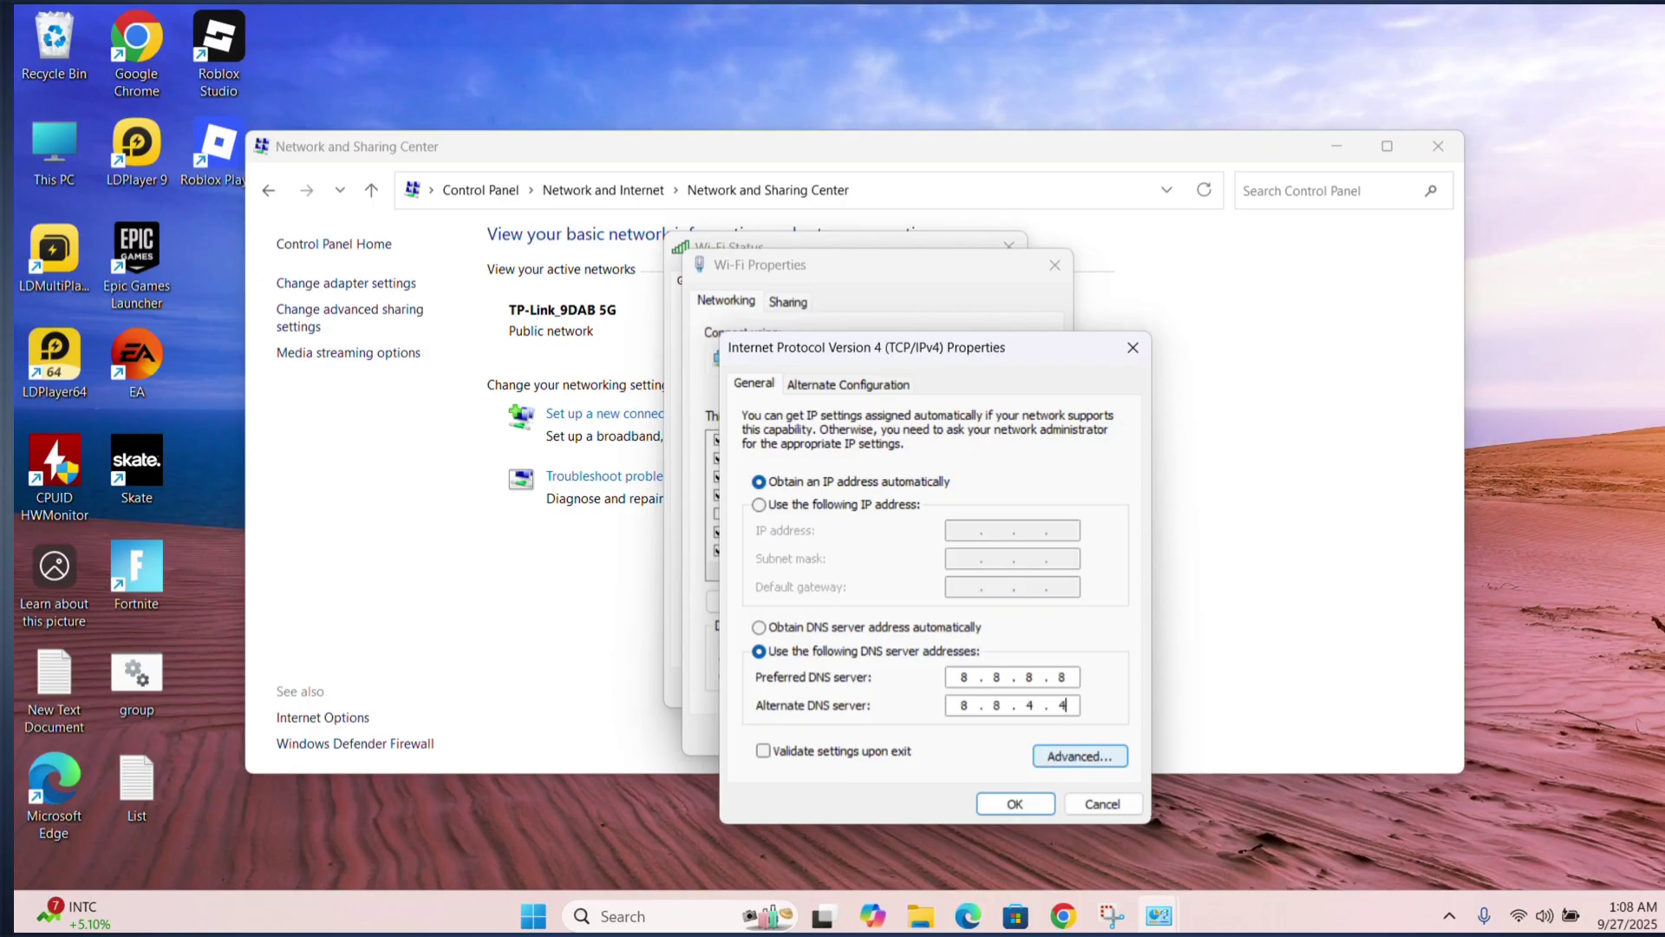
left_click(1017, 804)
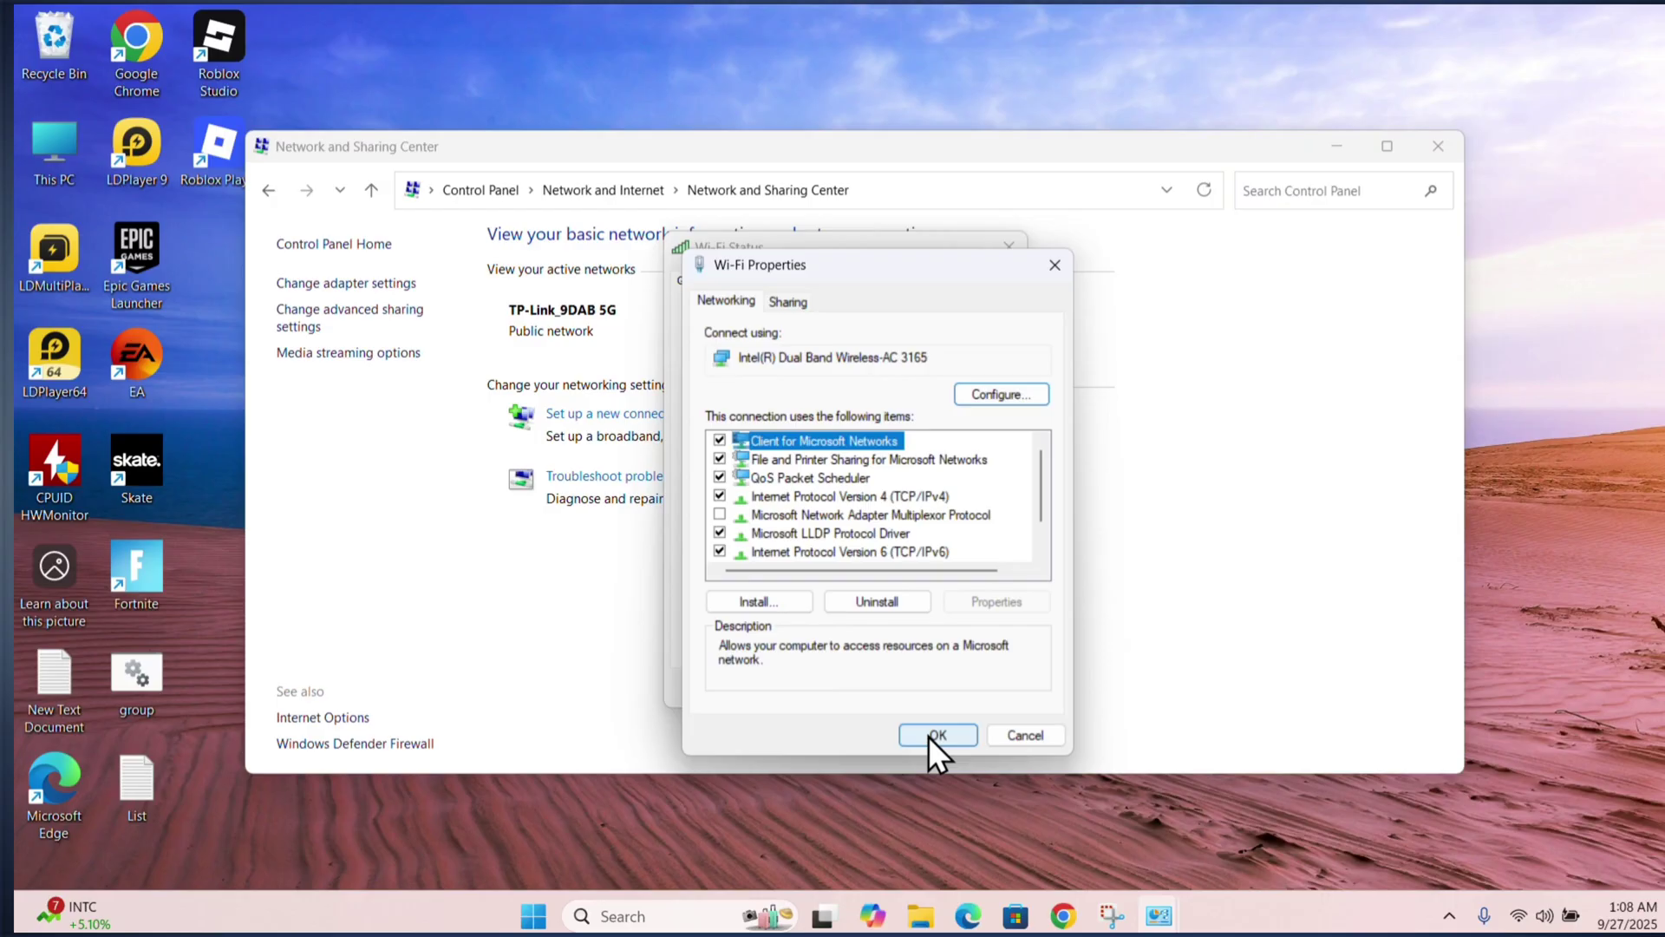
left_click(932, 734)
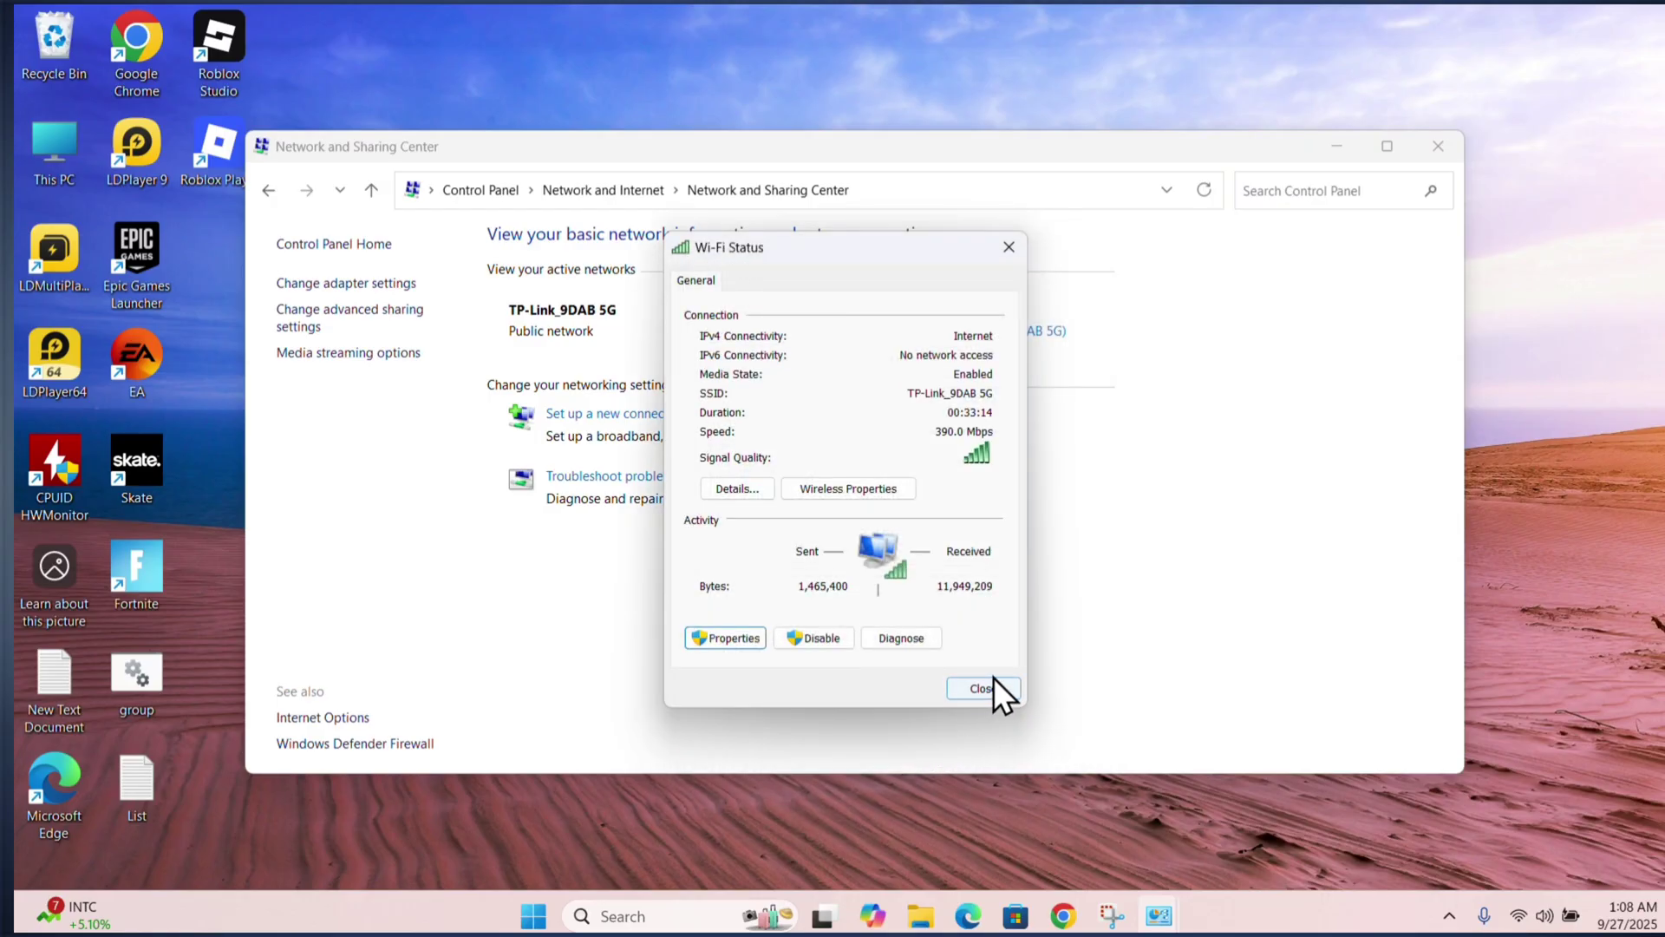
left_click(994, 681)
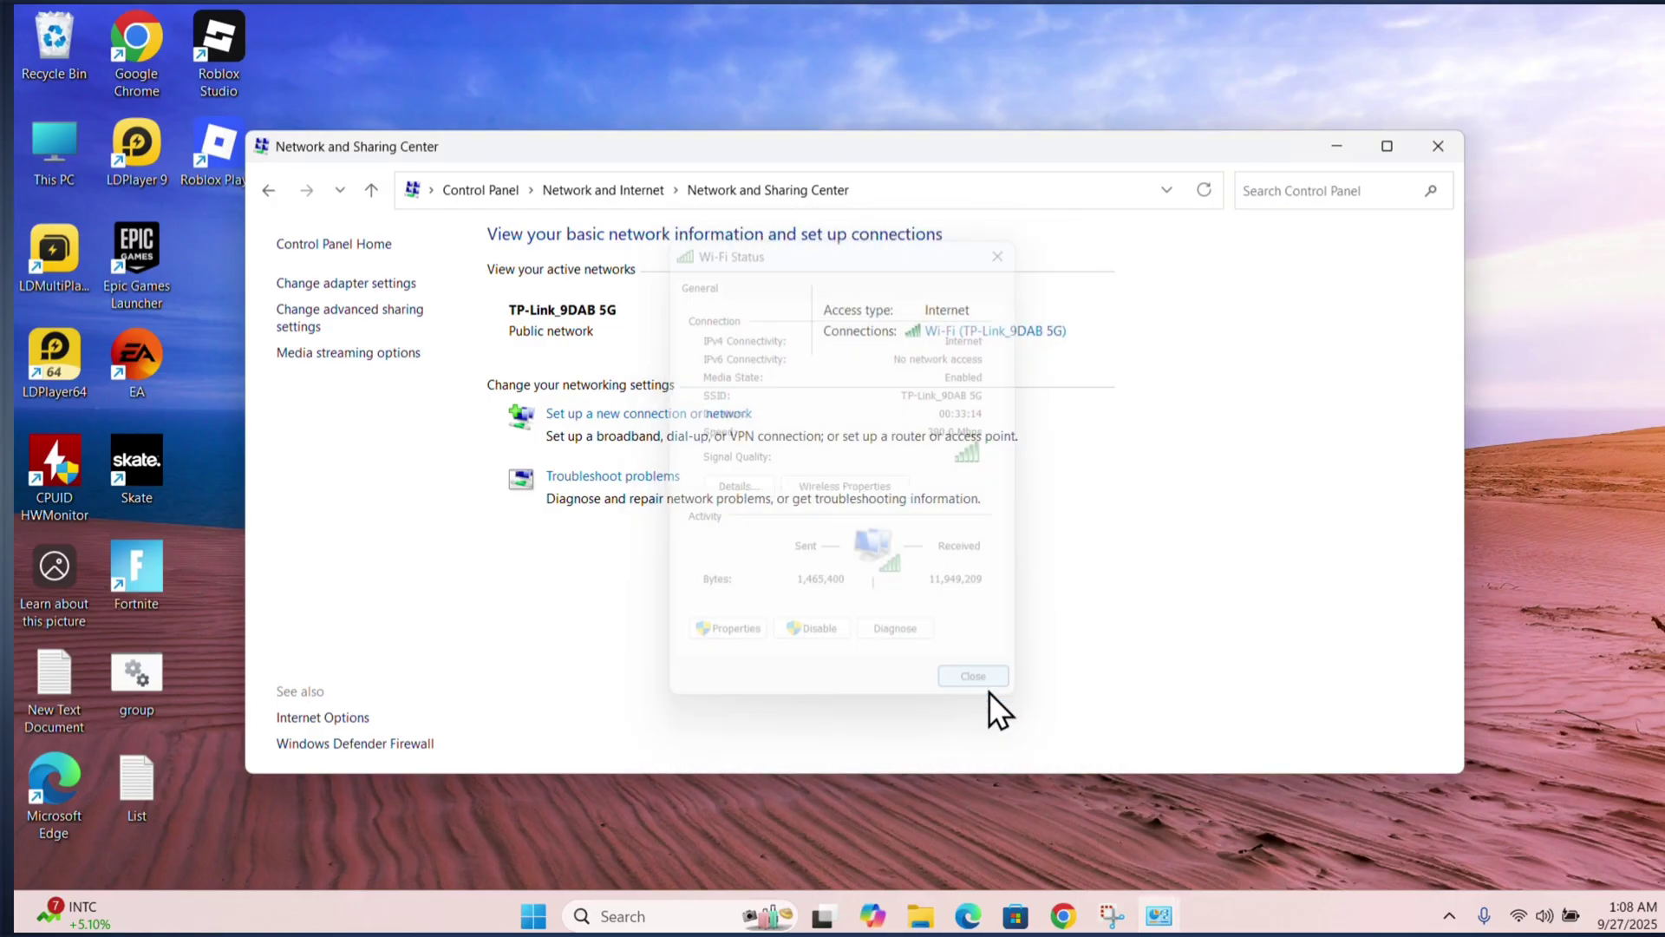
Close Control Panel and show Apps > Installed apps in Windows Settings
left_click(1458, 155)
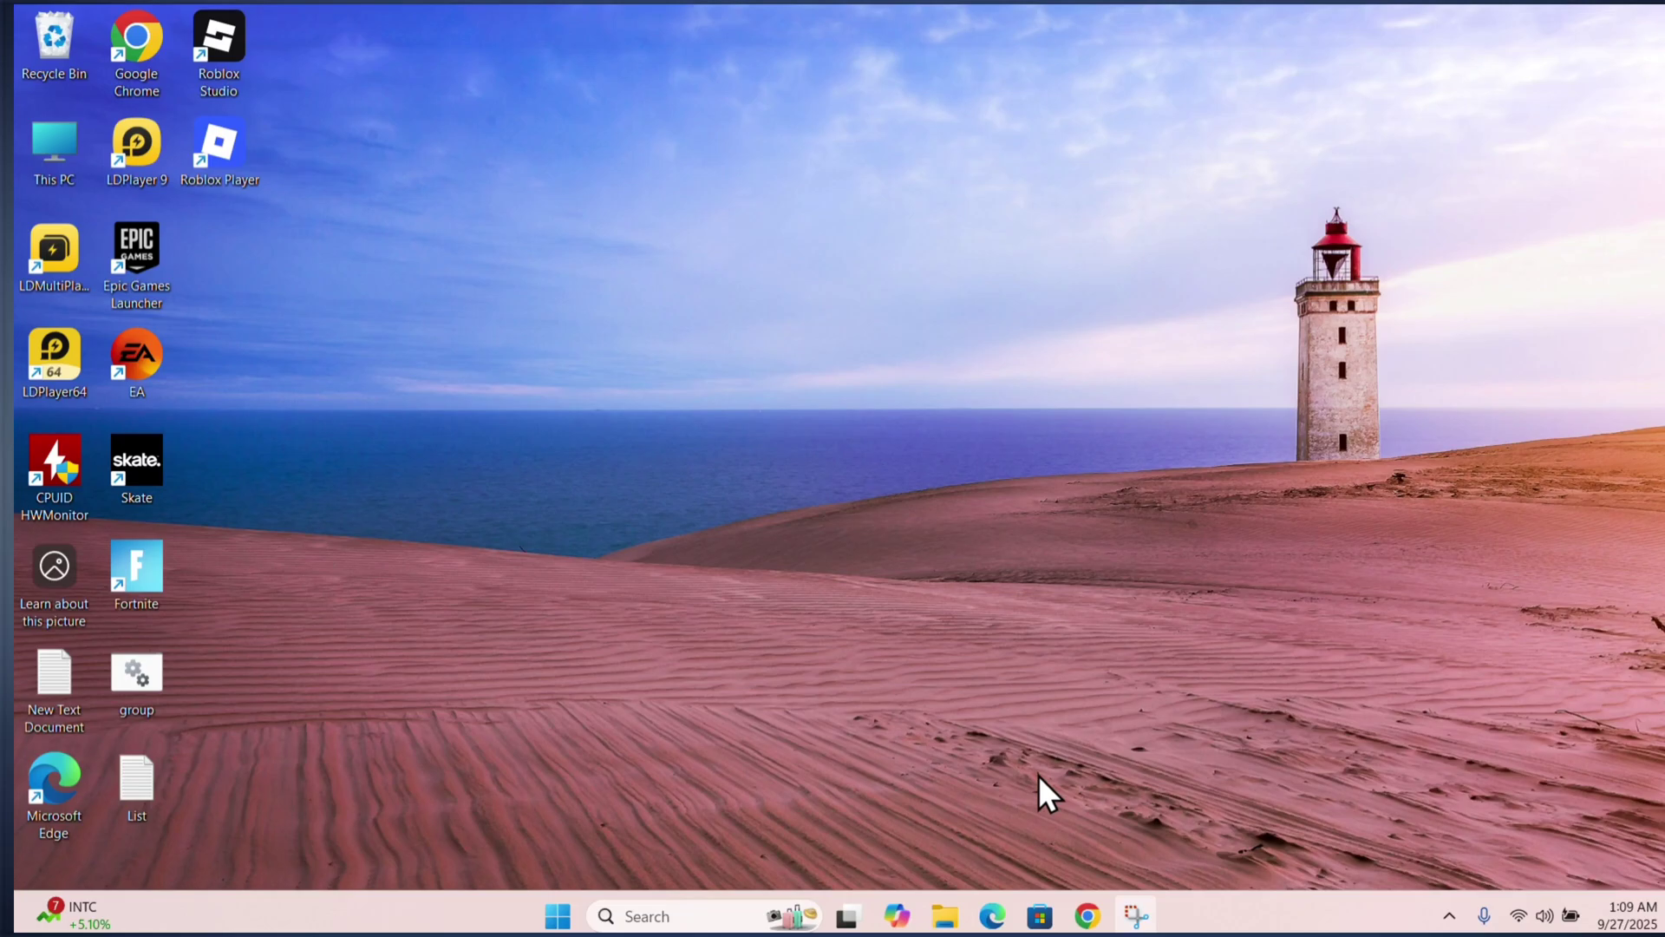
left_click(558, 914)
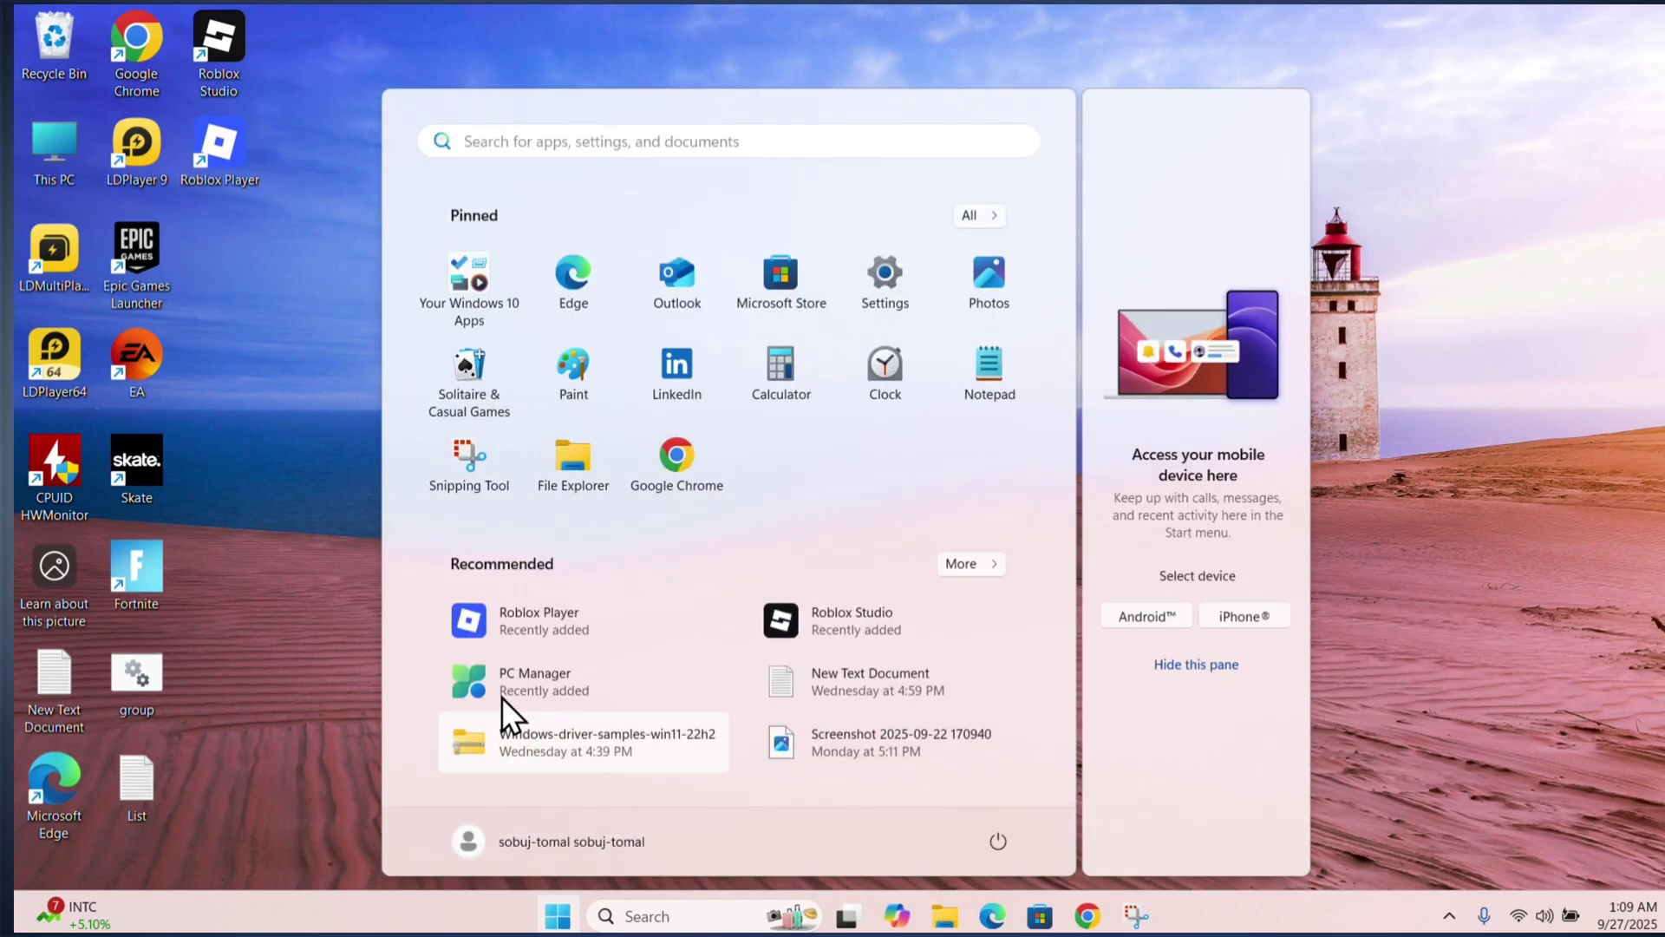
left_click(900, 279)
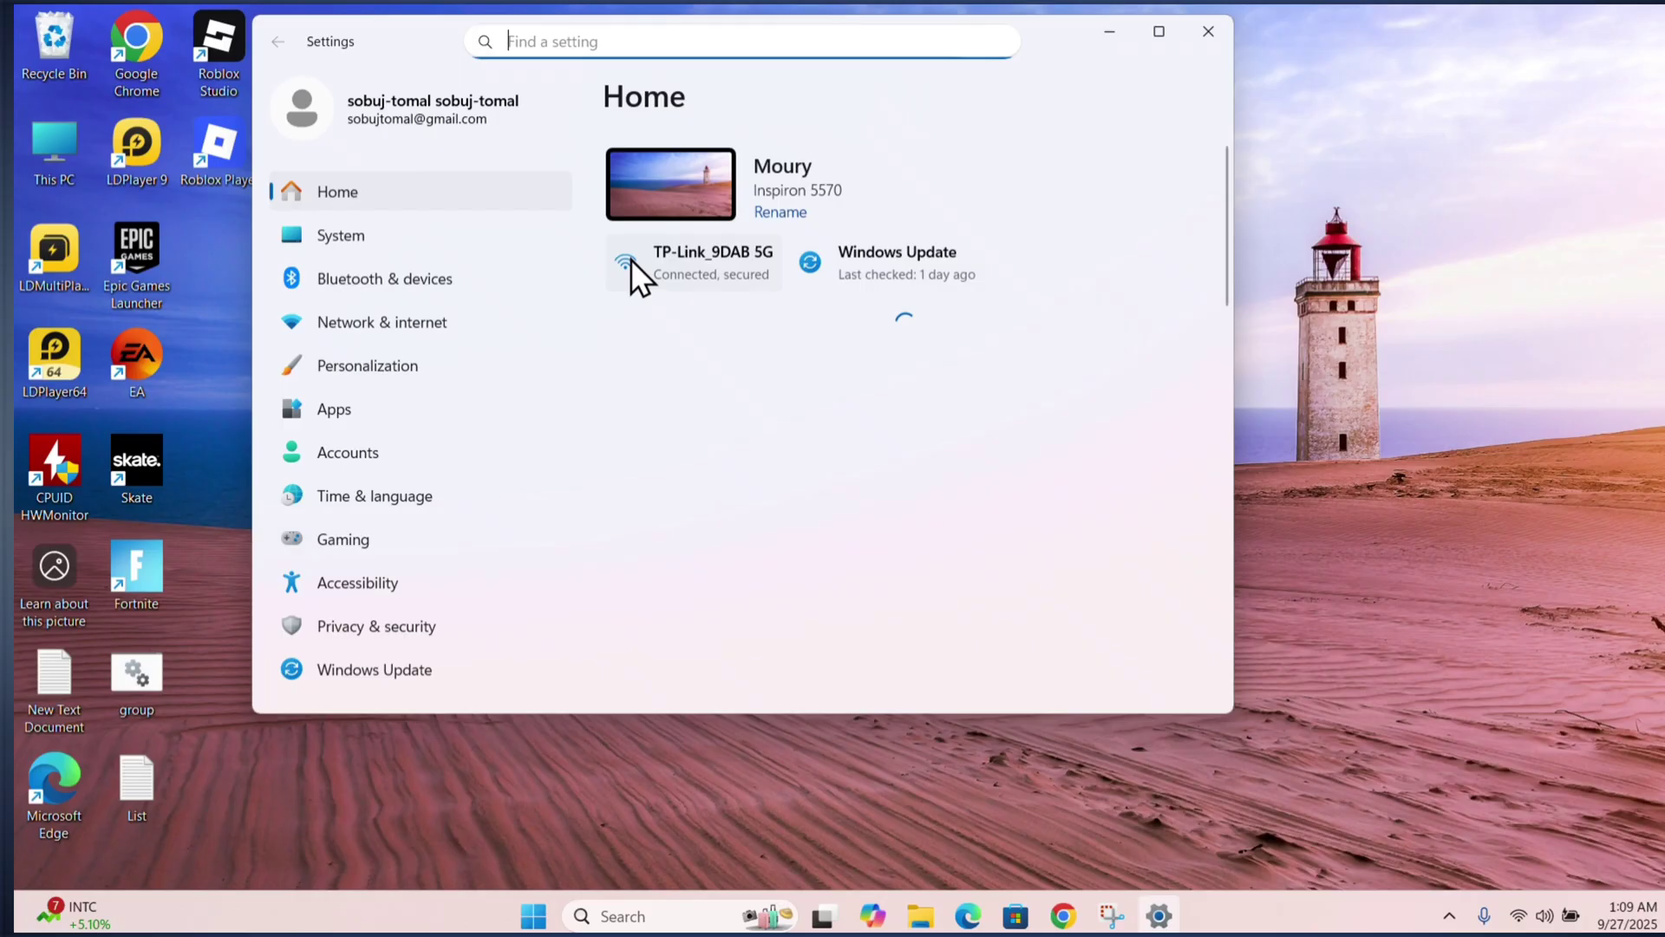
left_click(354, 409)
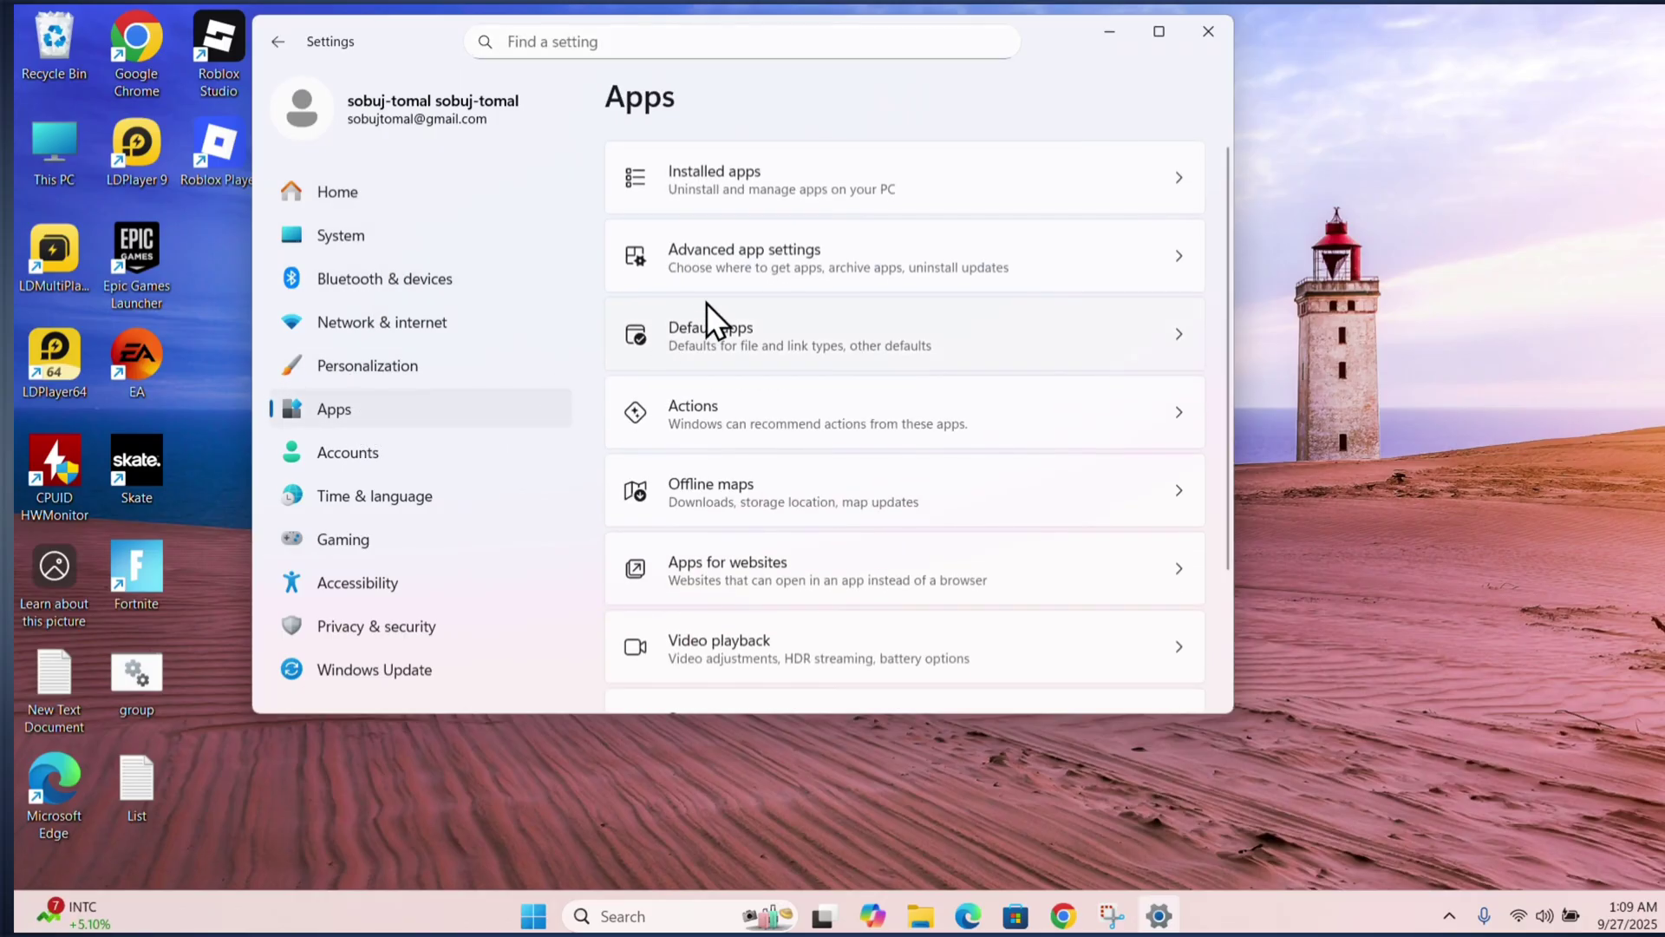
left_click(822, 186)
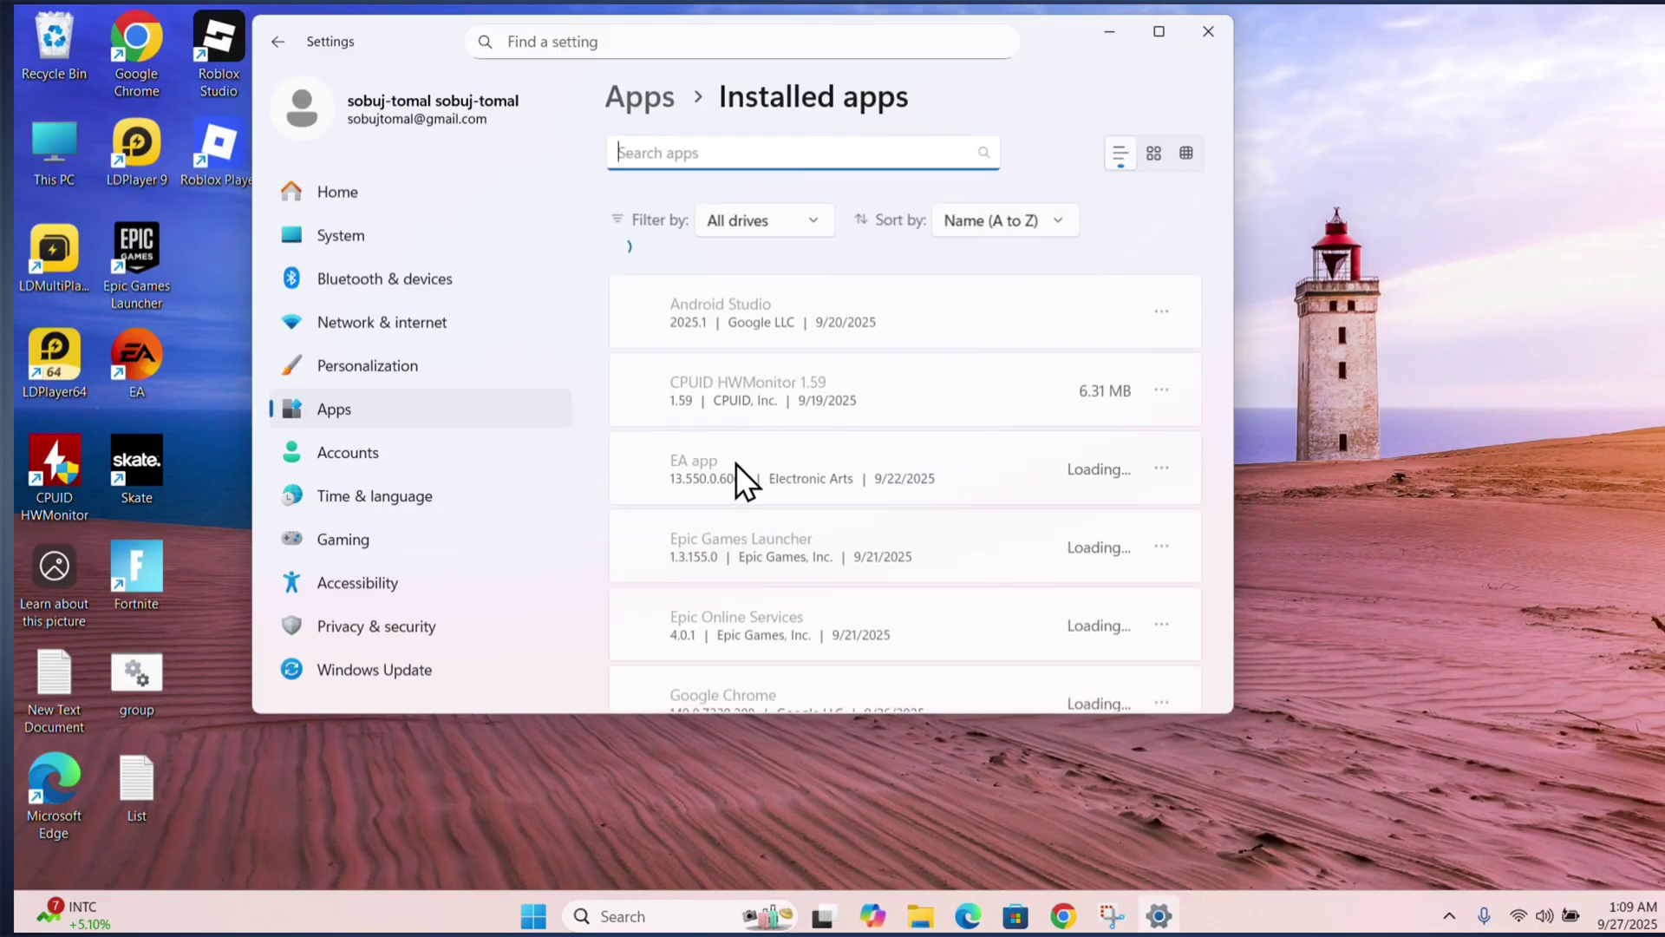
Uninstall Roblox Player from the installed apps list, then close Settings
scroll(736, 463, "down", 5)
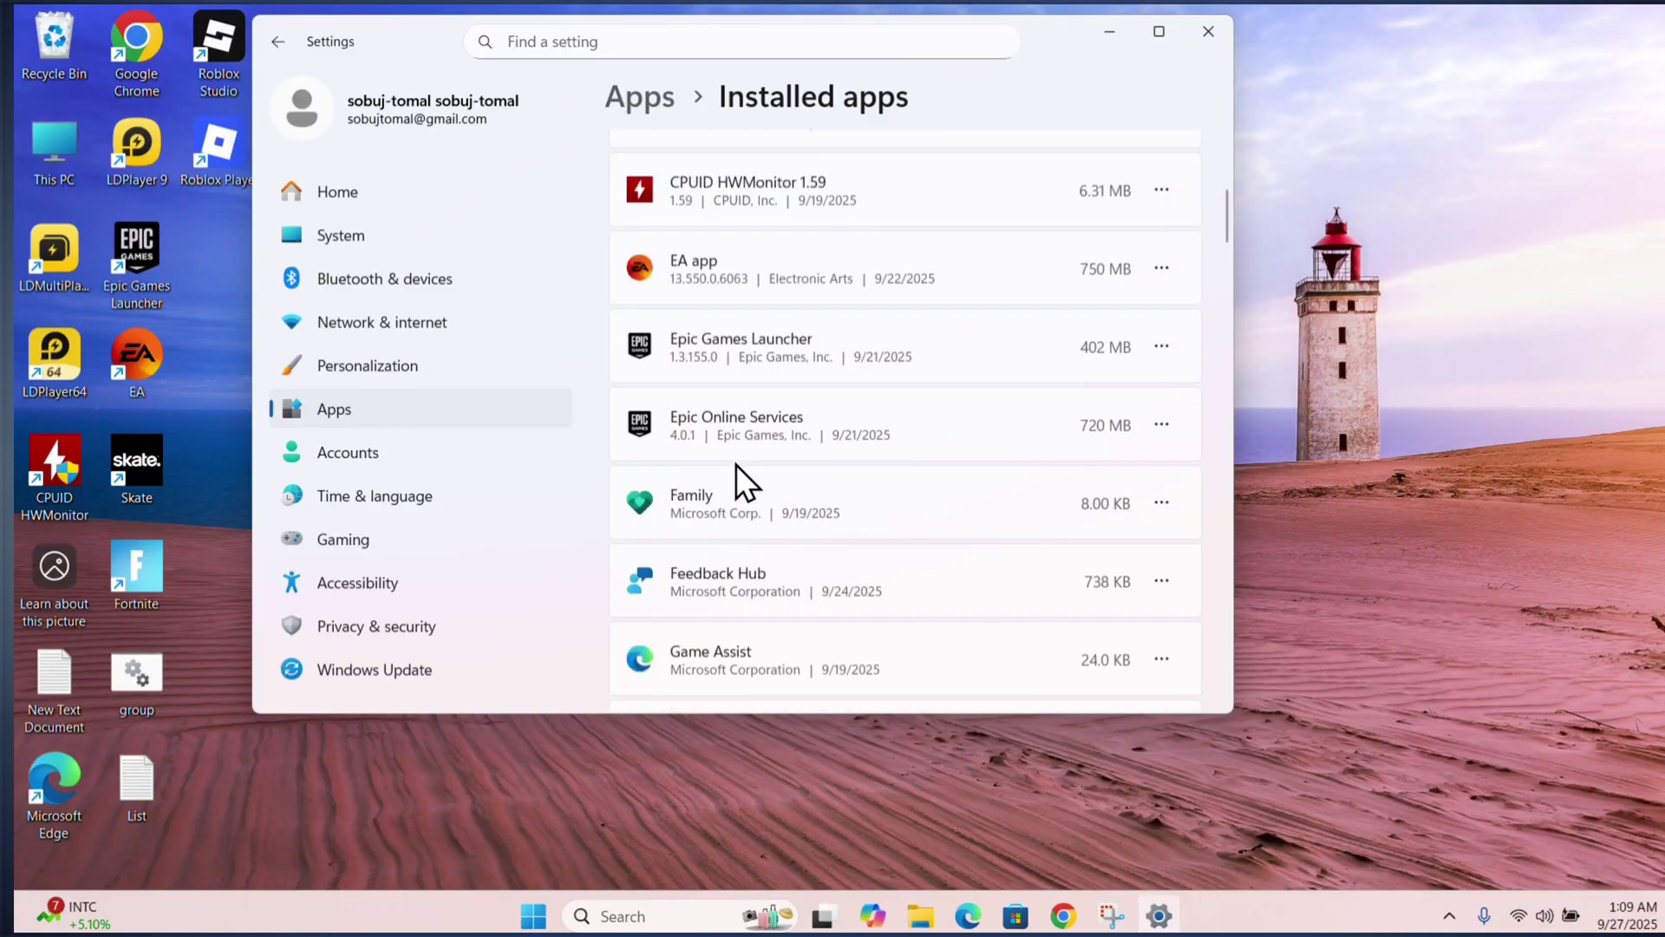
scroll(736, 465, "down", 10)
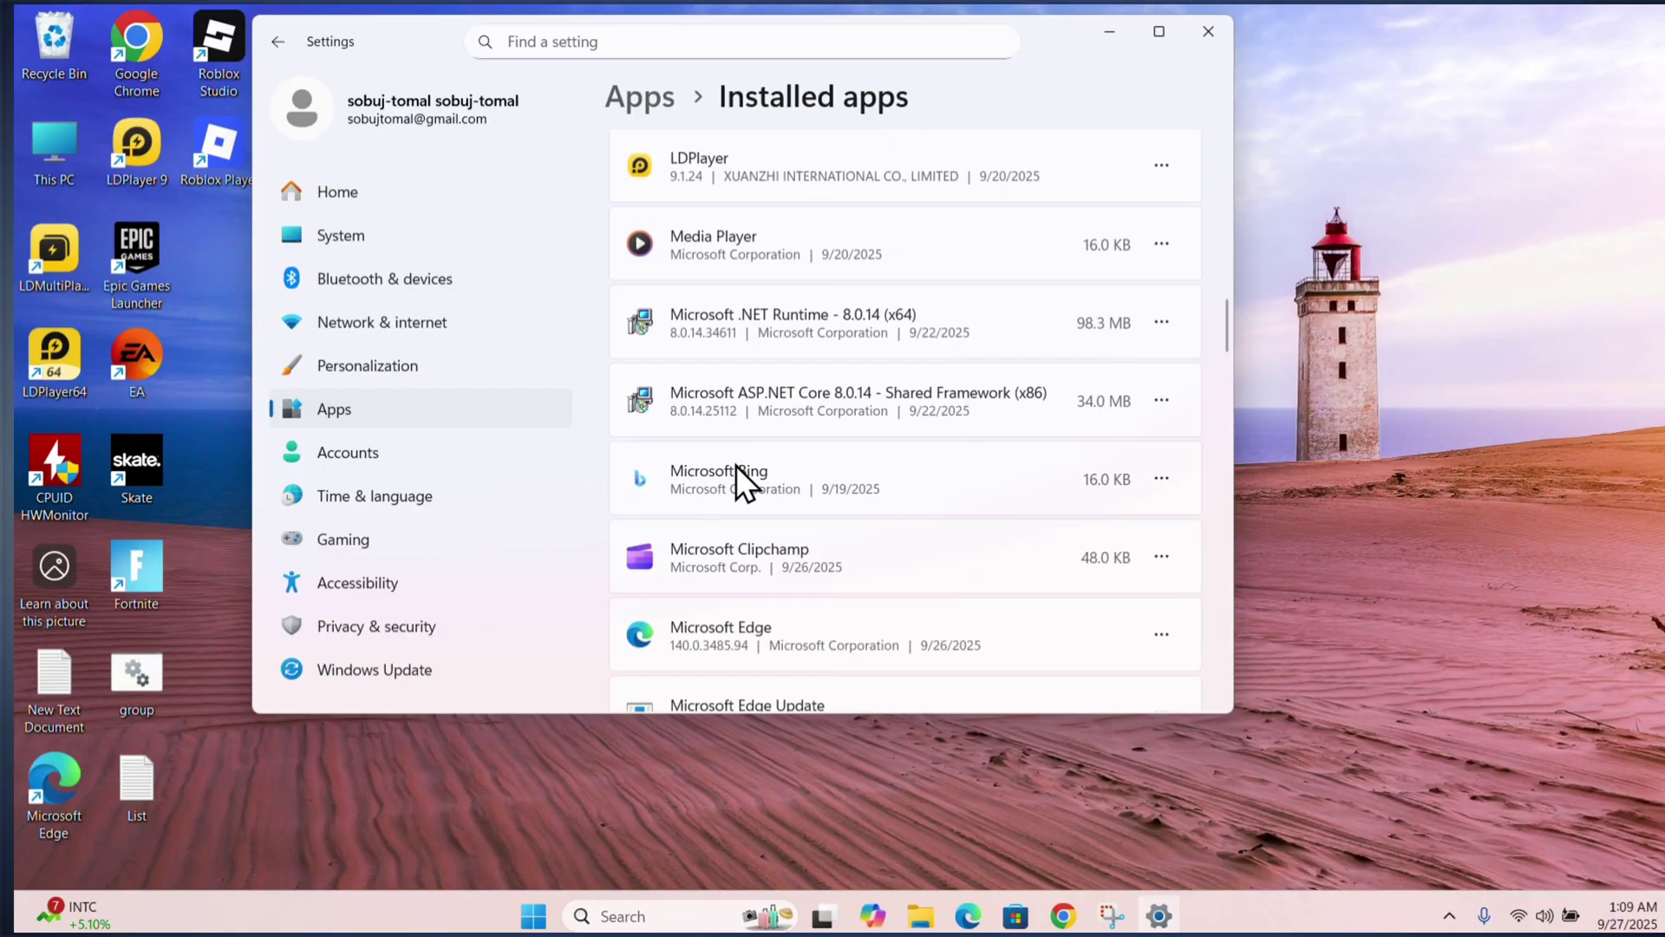
scroll(735, 465, "down", 10)
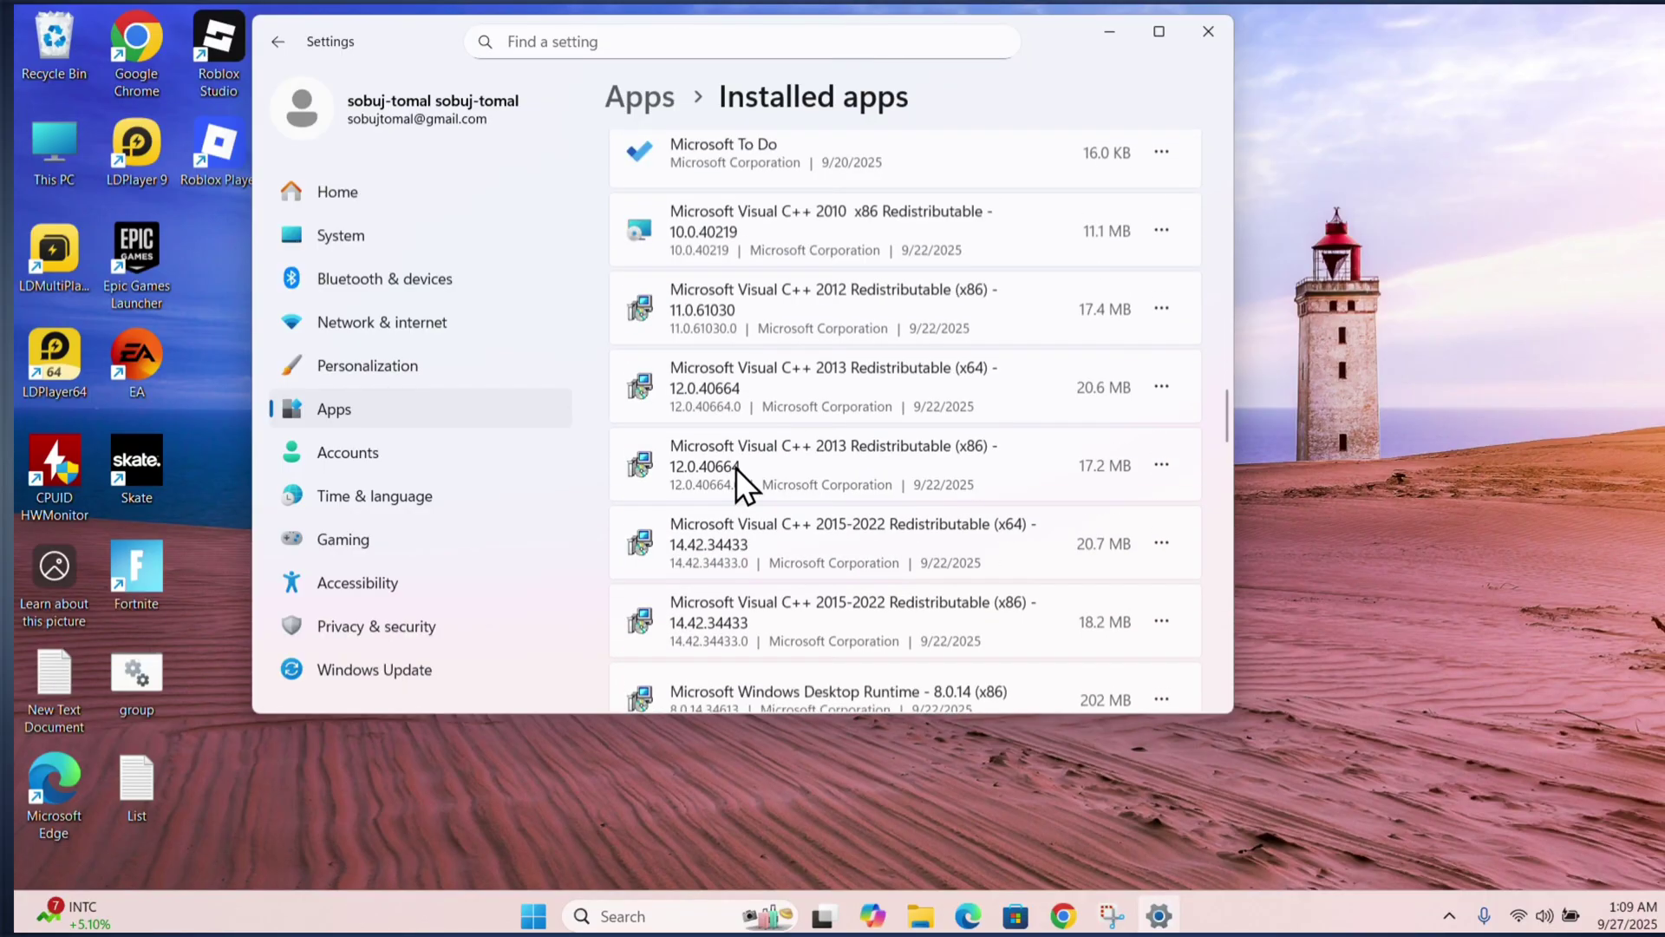
scroll(736, 467, "down", 10)
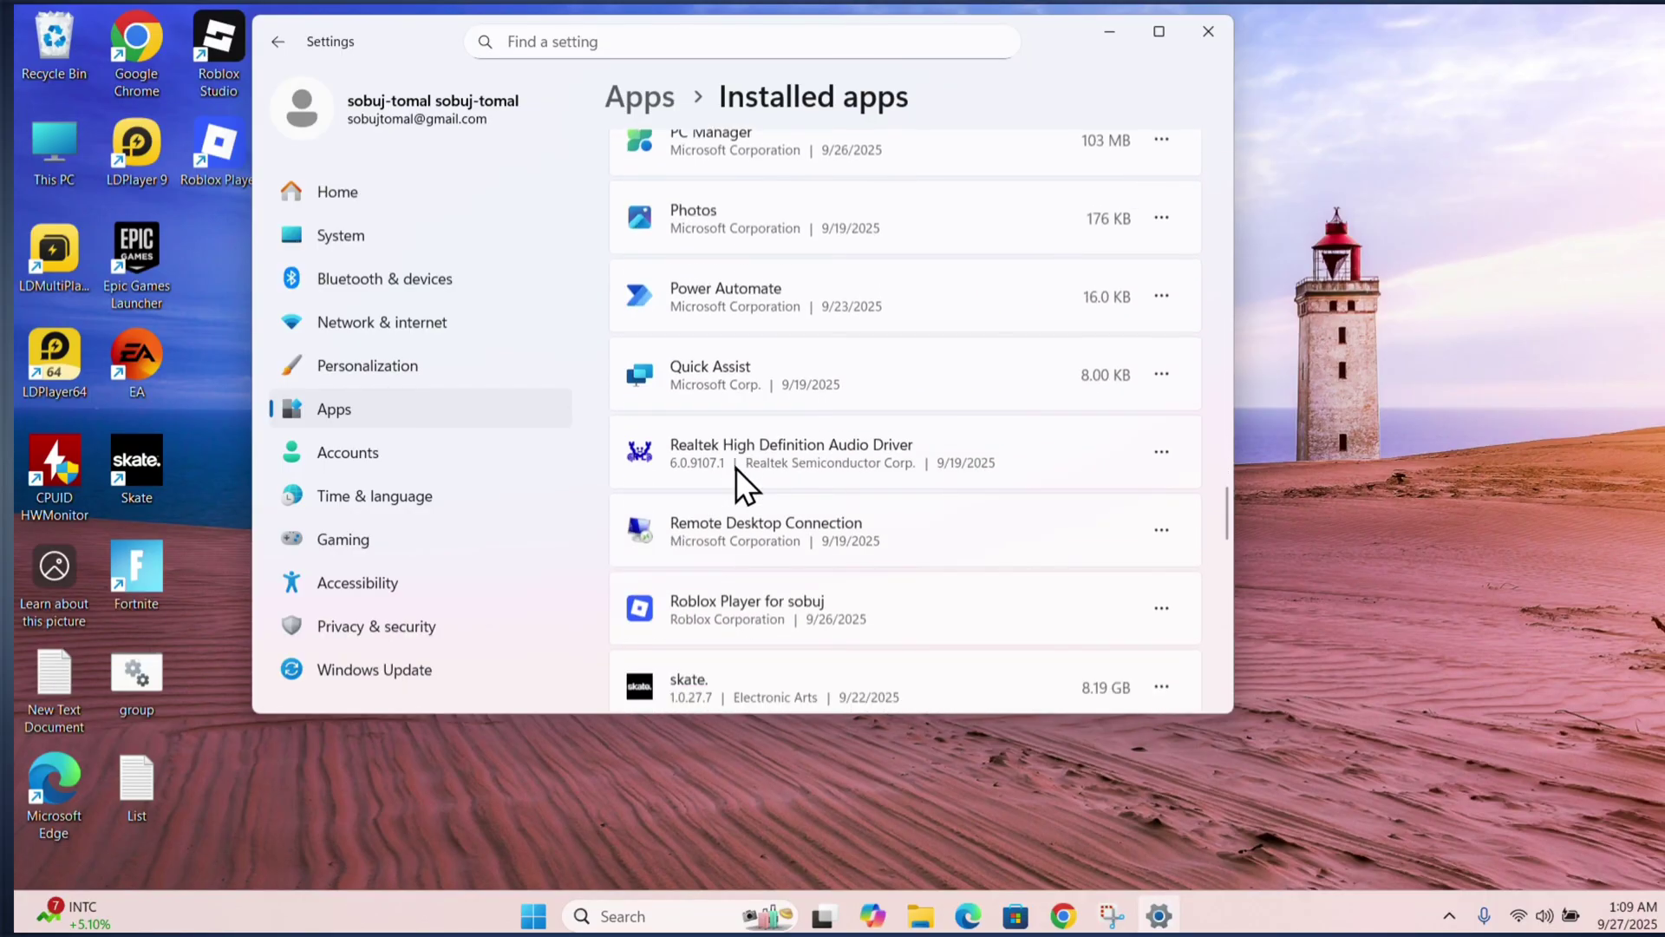
scroll(736, 467, "down", 3)
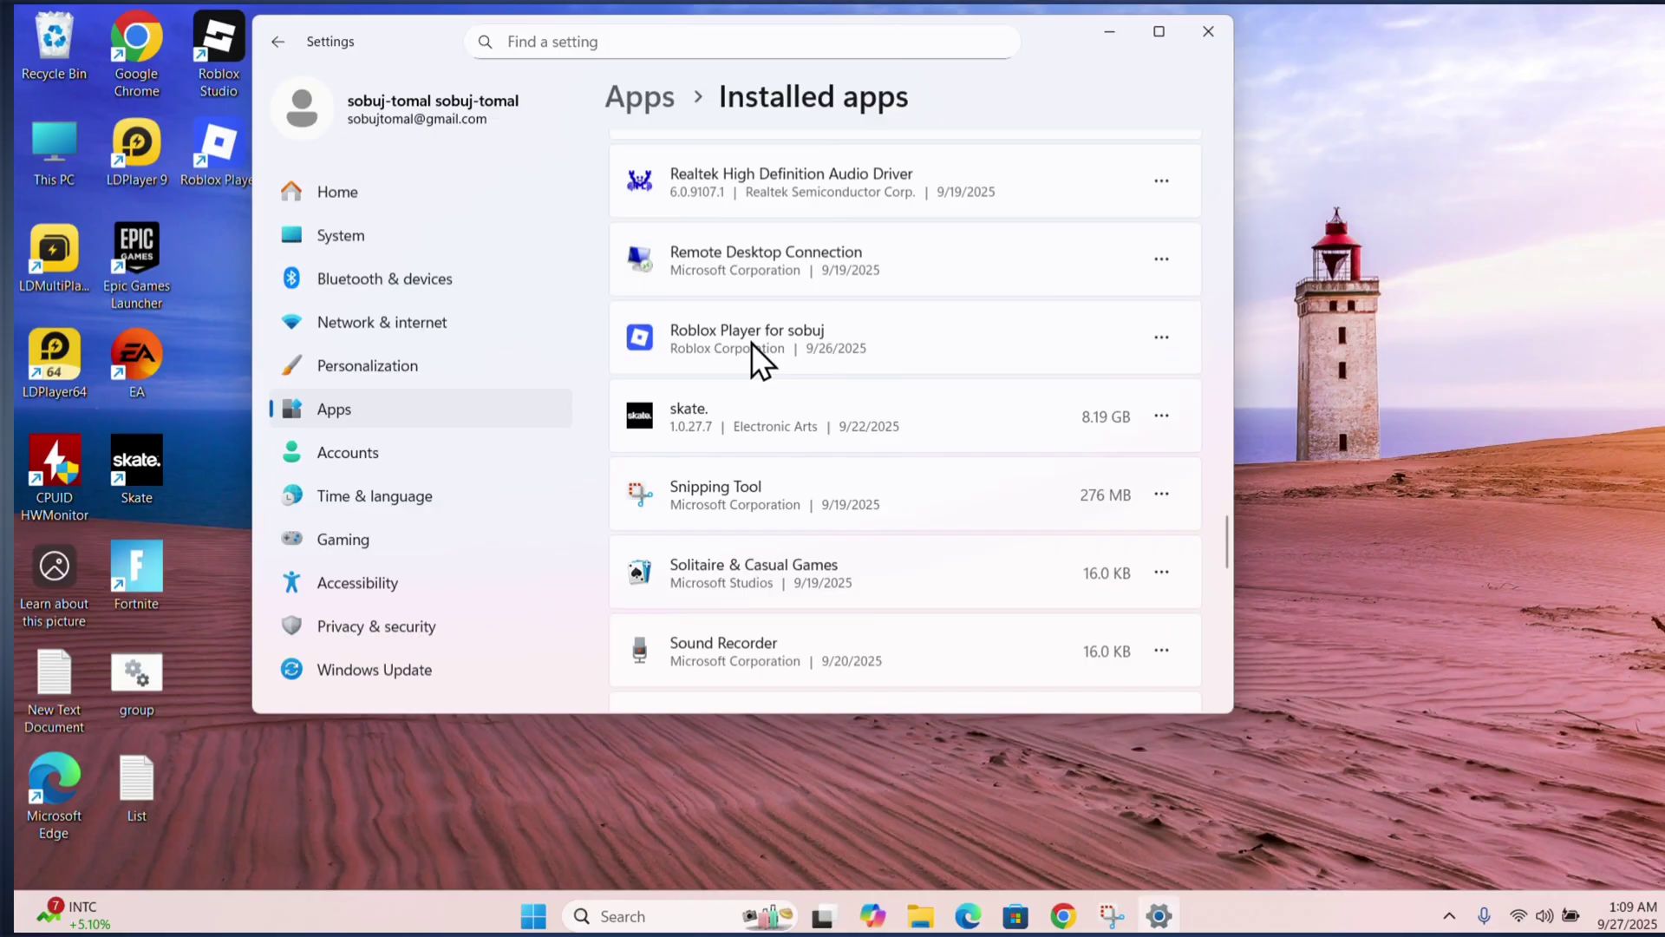
left_click(1159, 338)
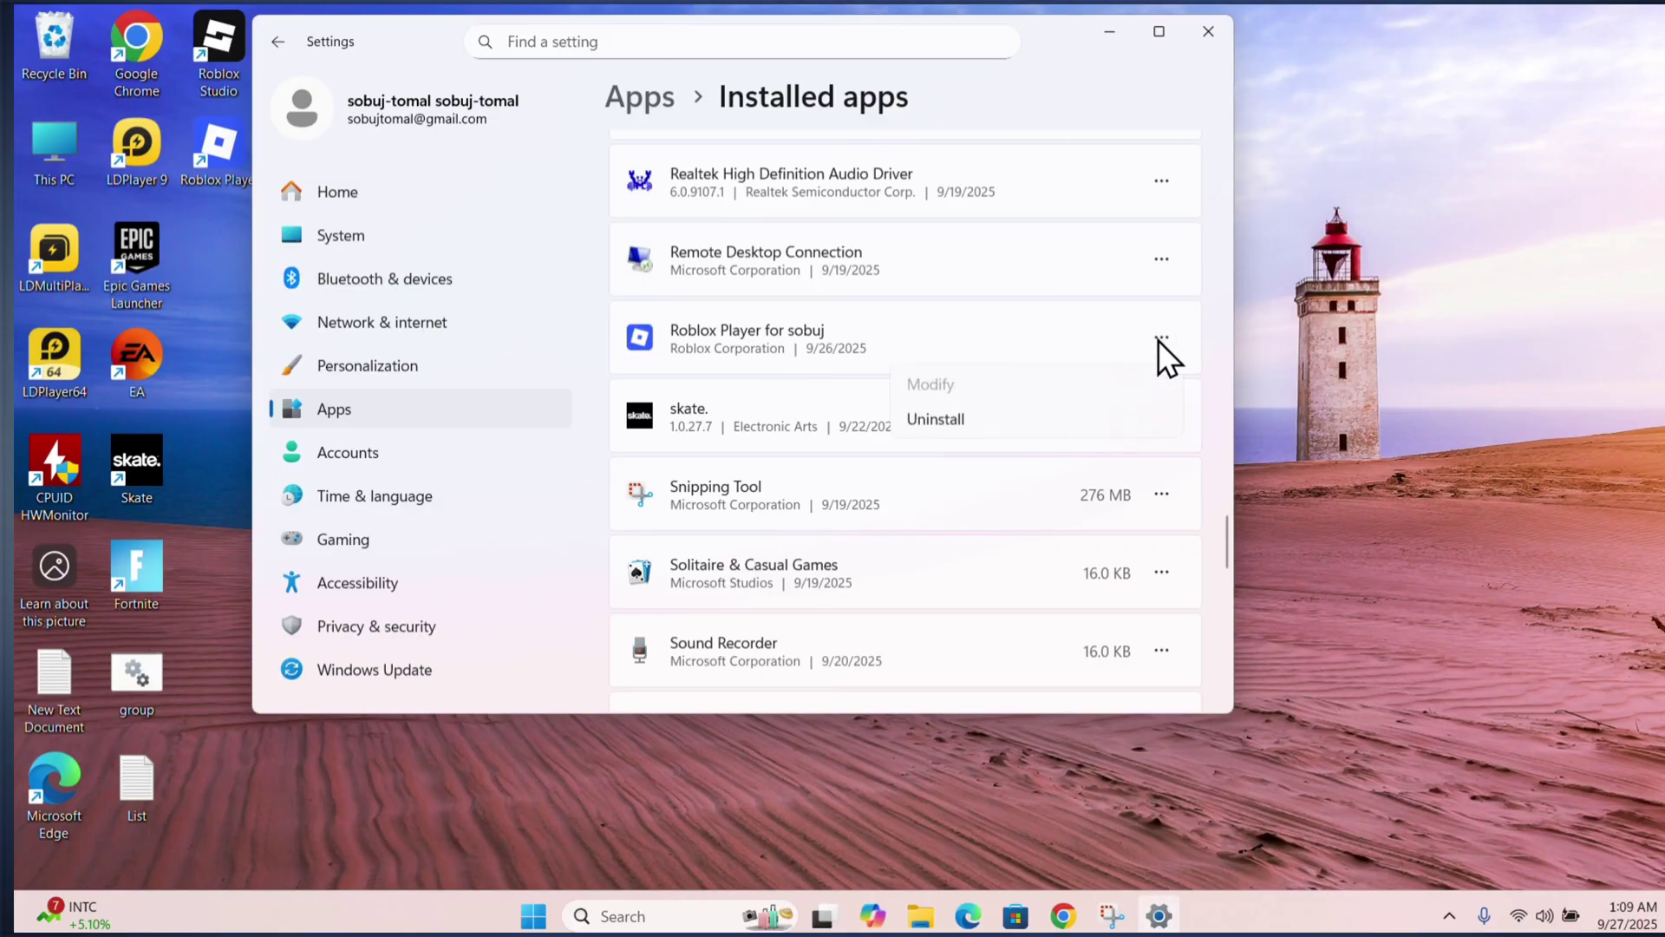
left_click(995, 416)
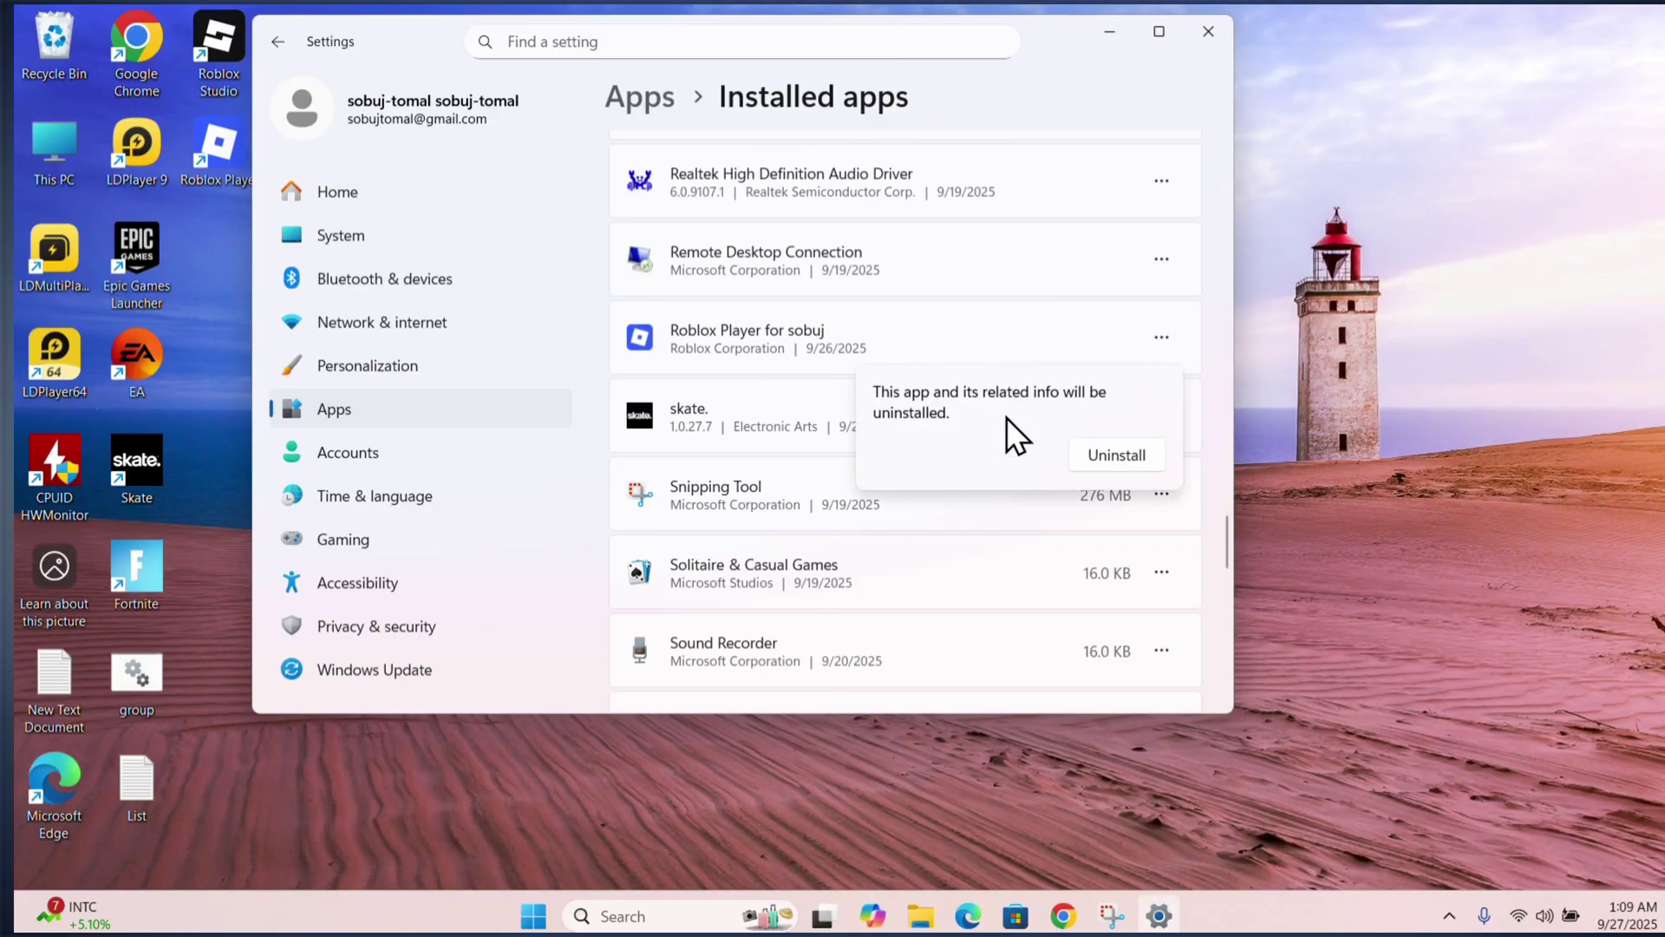
left_click(1116, 455)
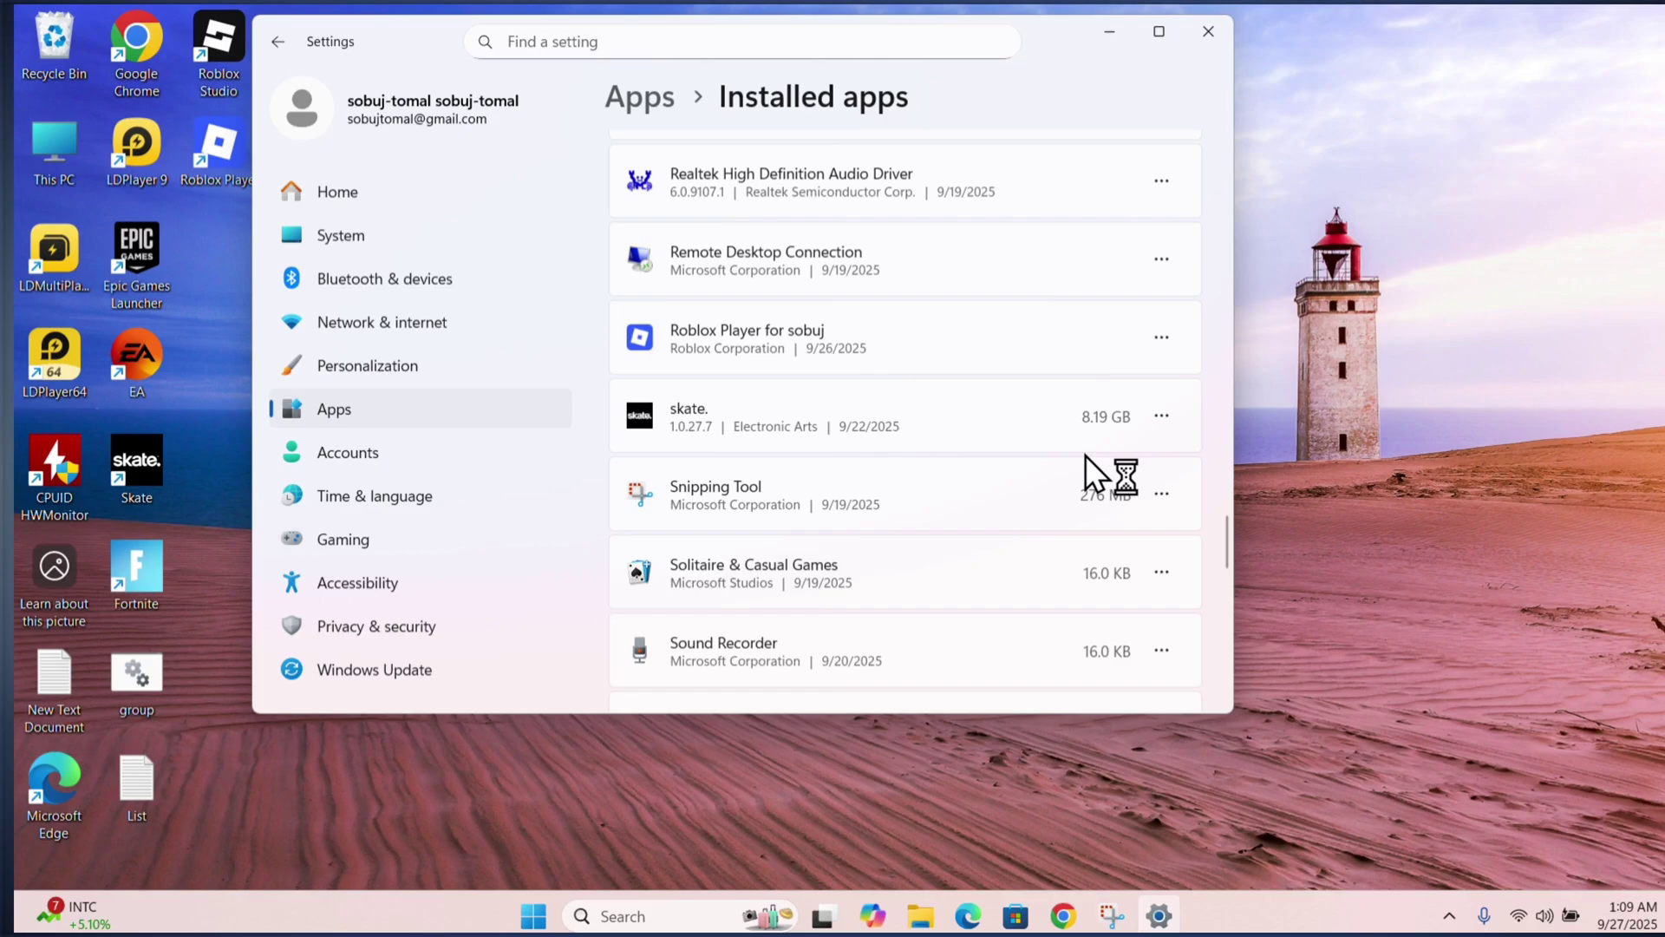
left_click(1201, 39)
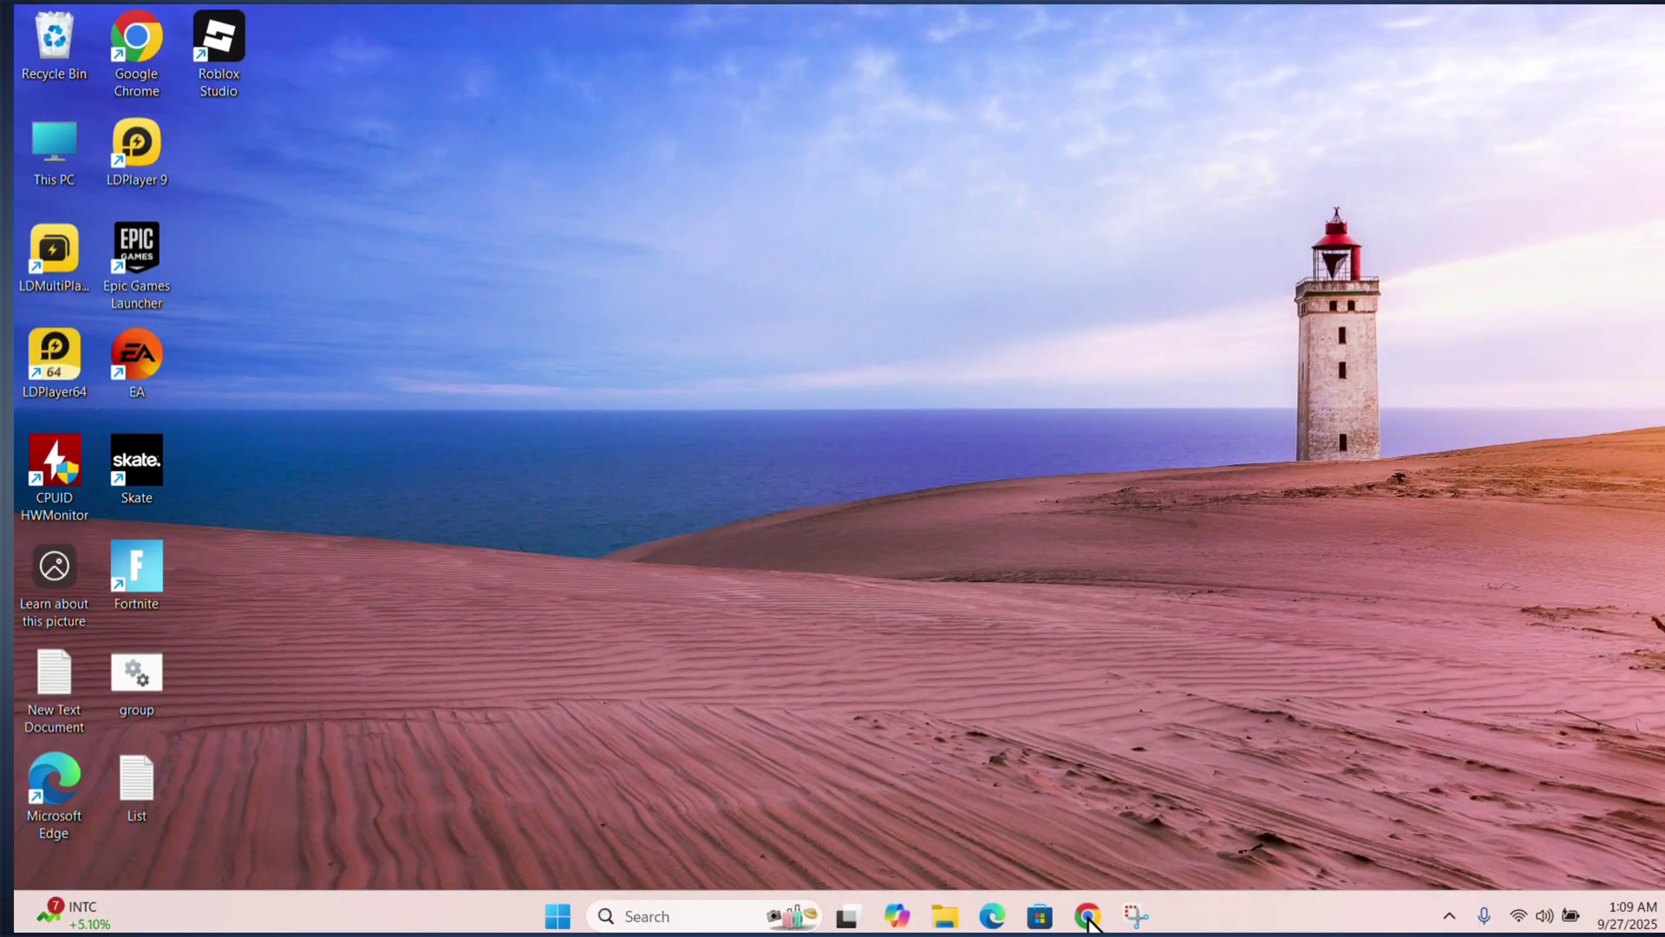
Download the Roblox Windows app from roblox.com/download in Chrome and run RobloxPlayerInstaller
left_click(1088, 917)
left_click(435, 72)
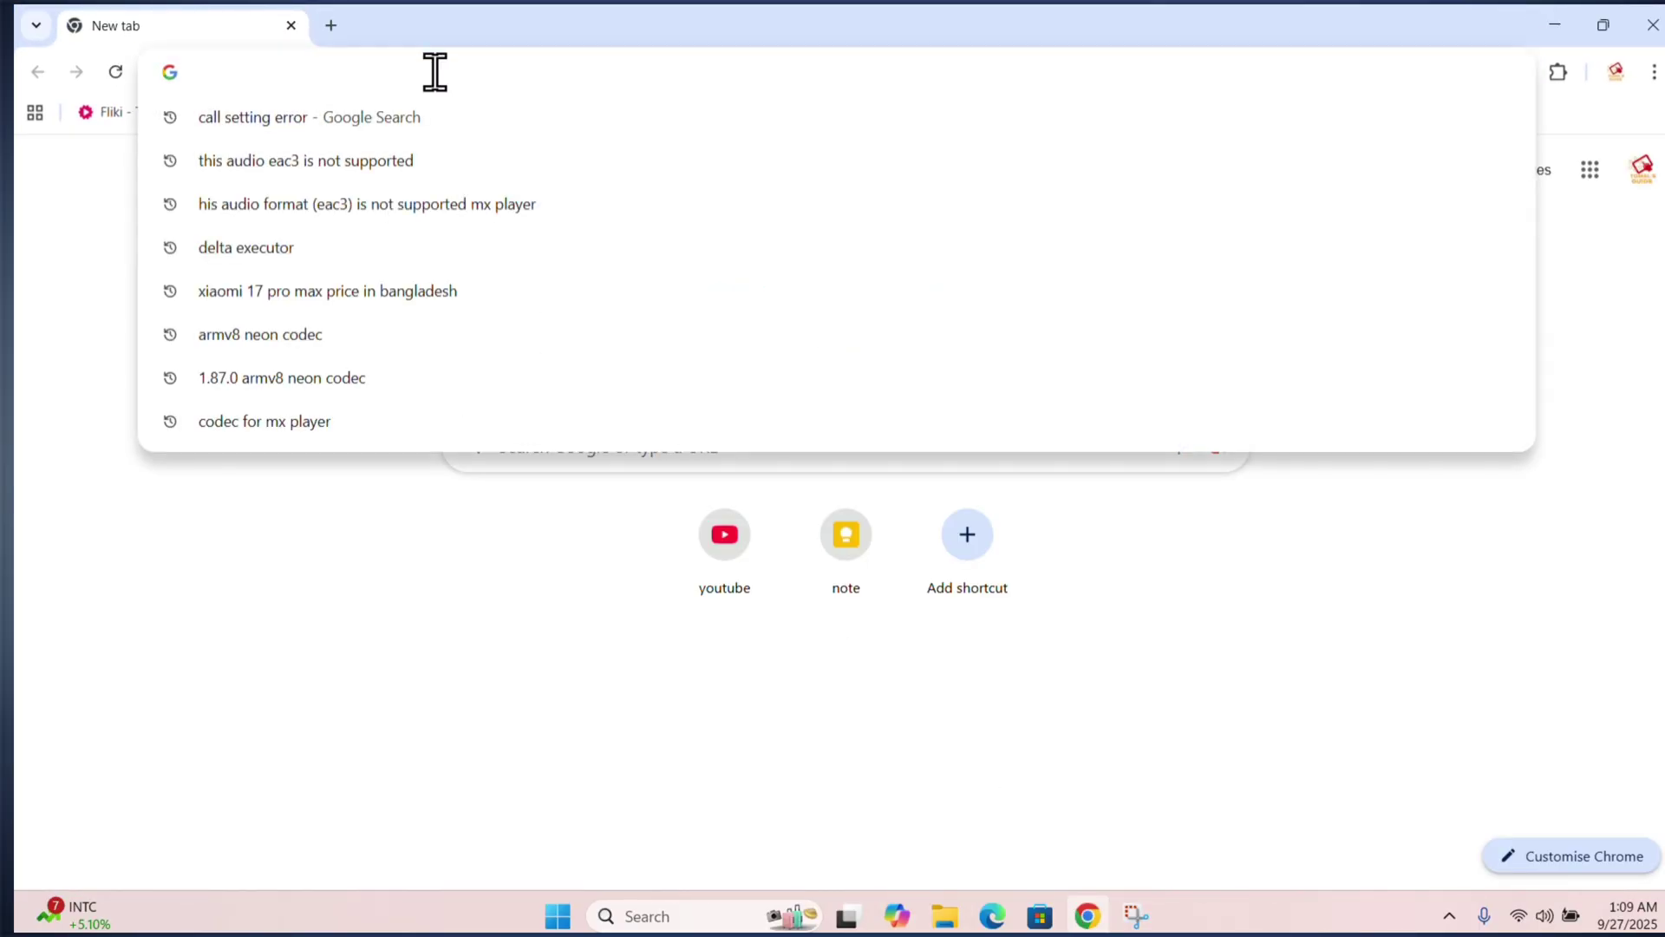
type("roblox.com/download")
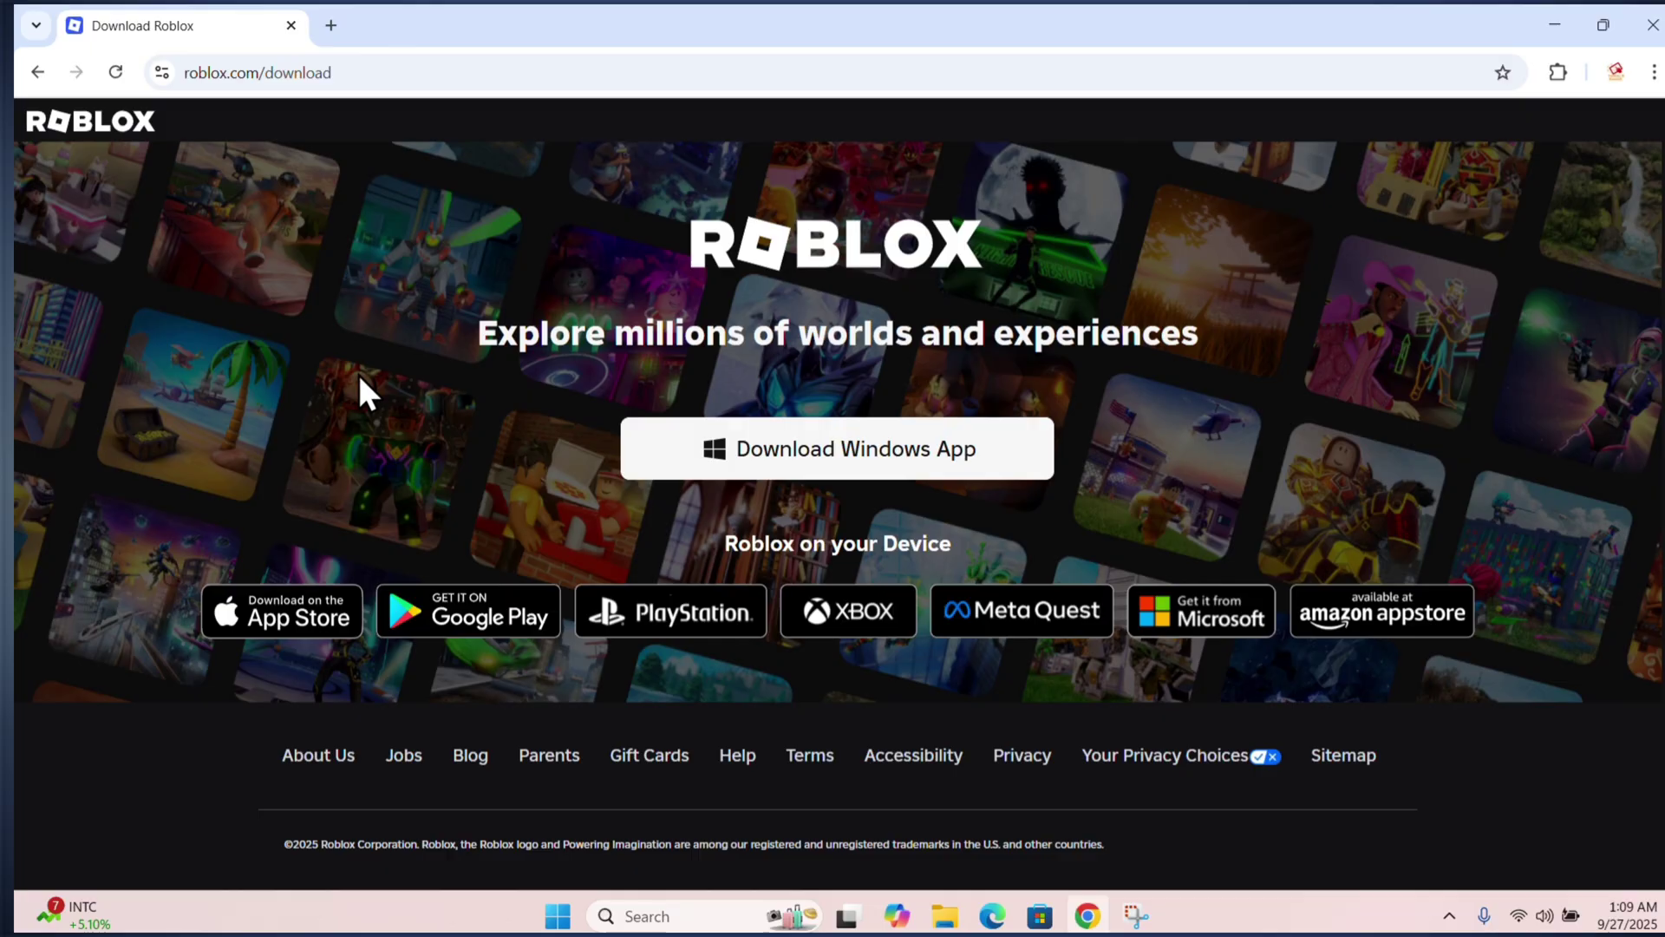
left_click(894, 438)
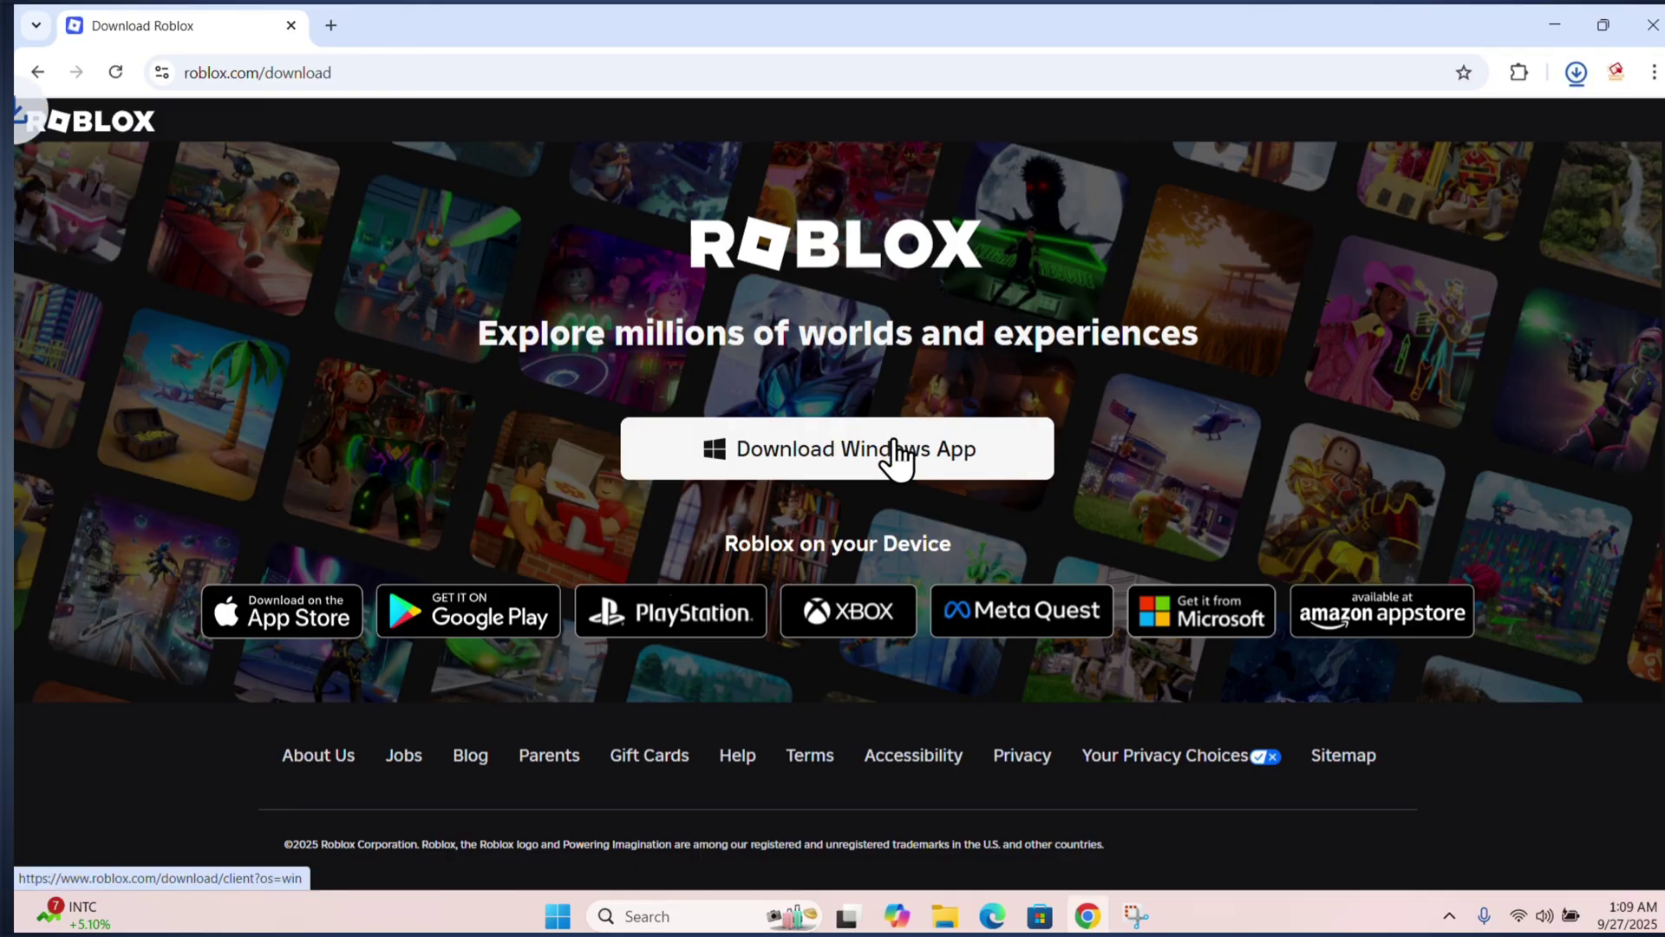
left_click(894, 447)
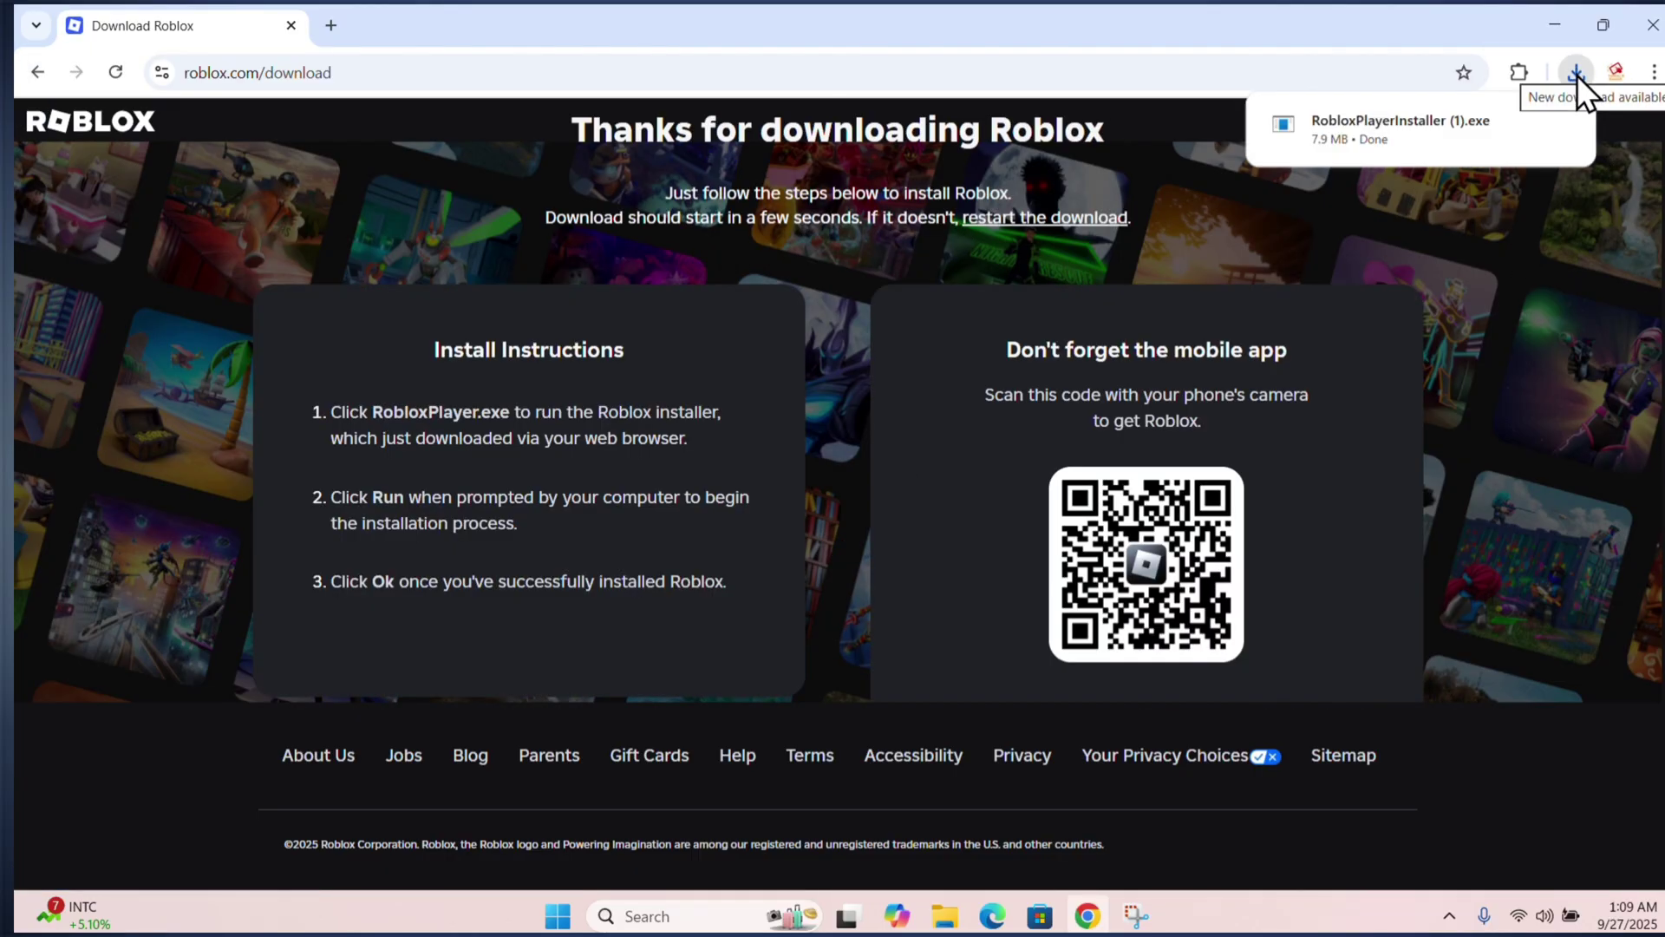
left_click(1561, 122)
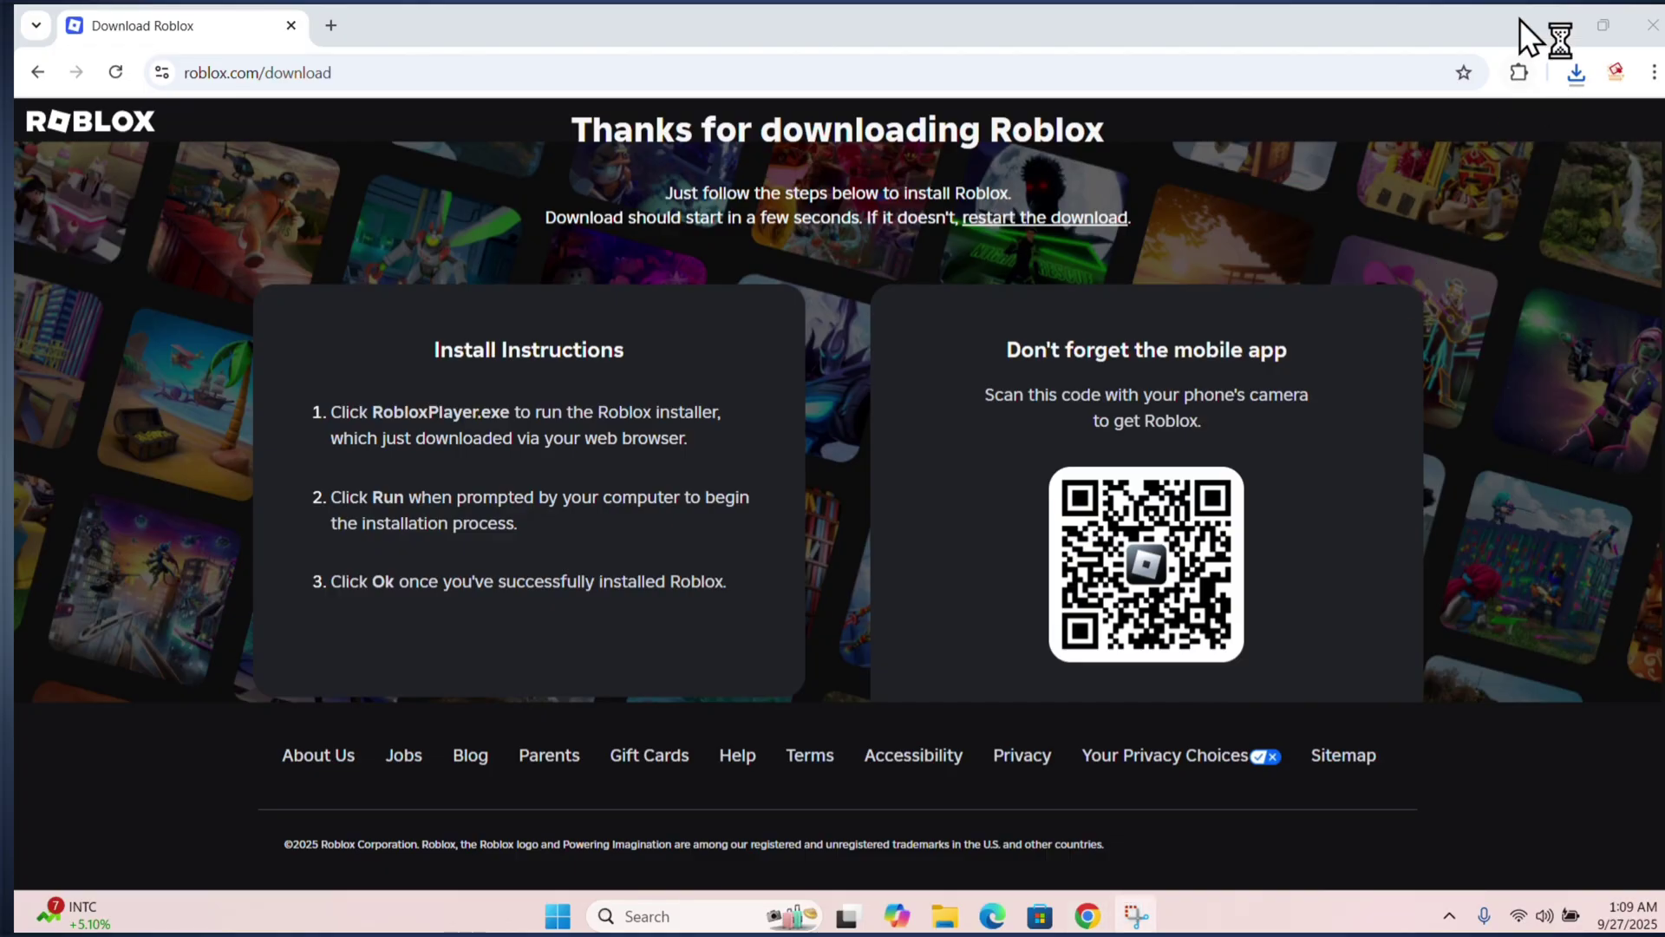
Minimize Chrome, let the Roblox reinstall finish, and choose Sign In on the start screen
left_click(1554, 24)
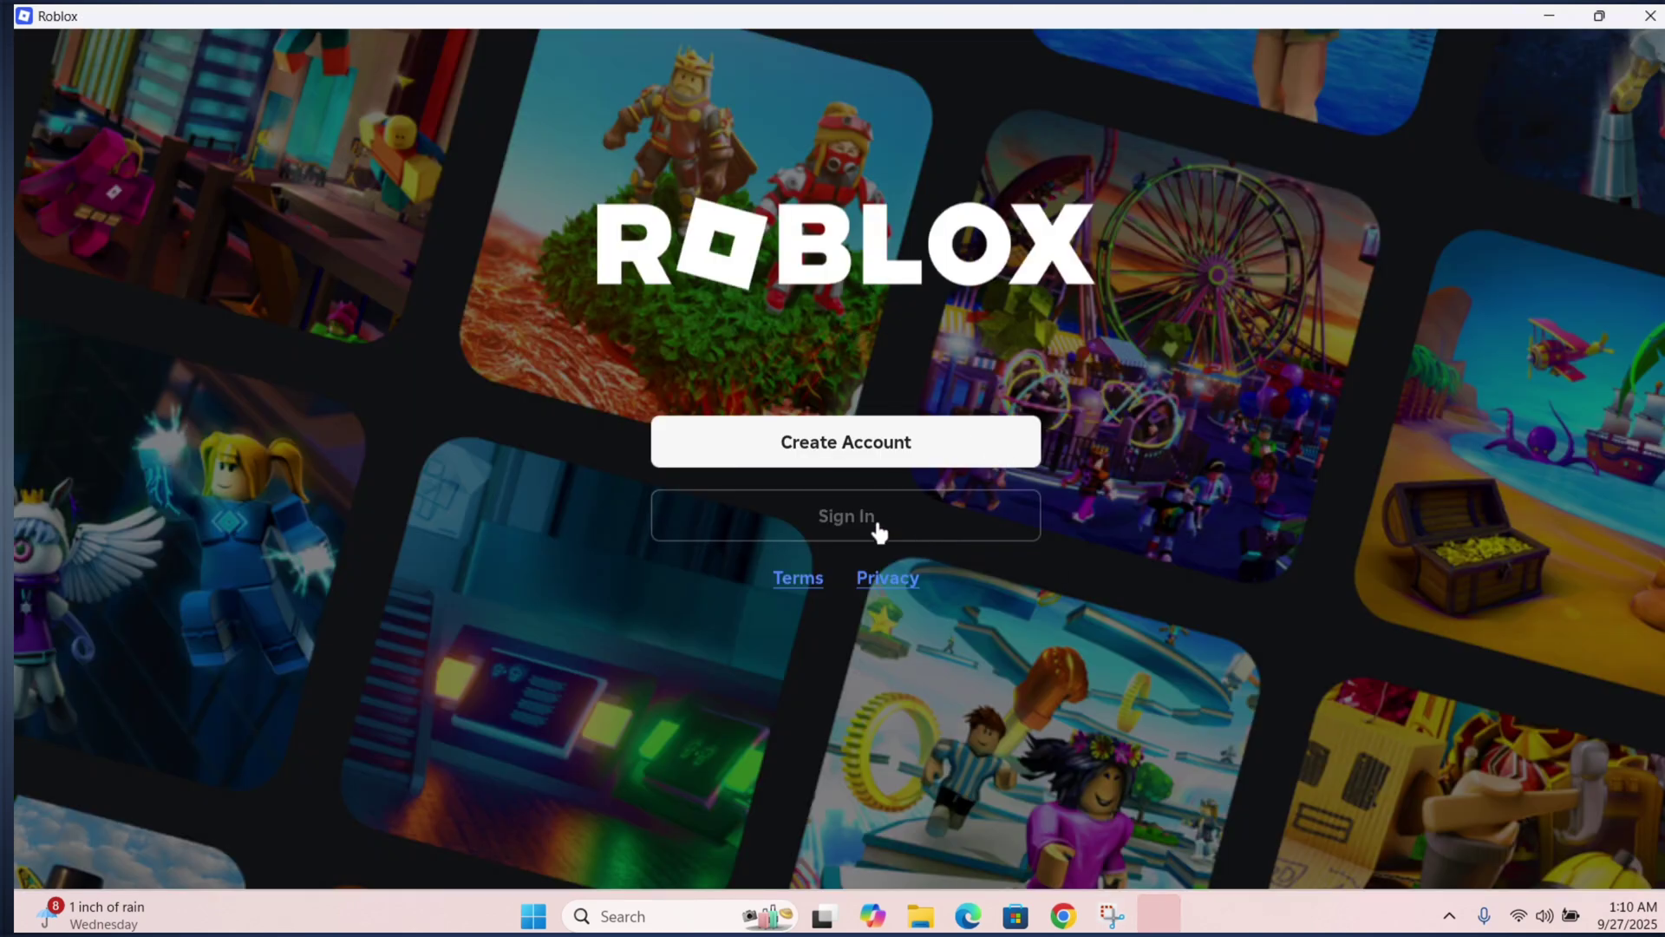
left_click(824, 523)
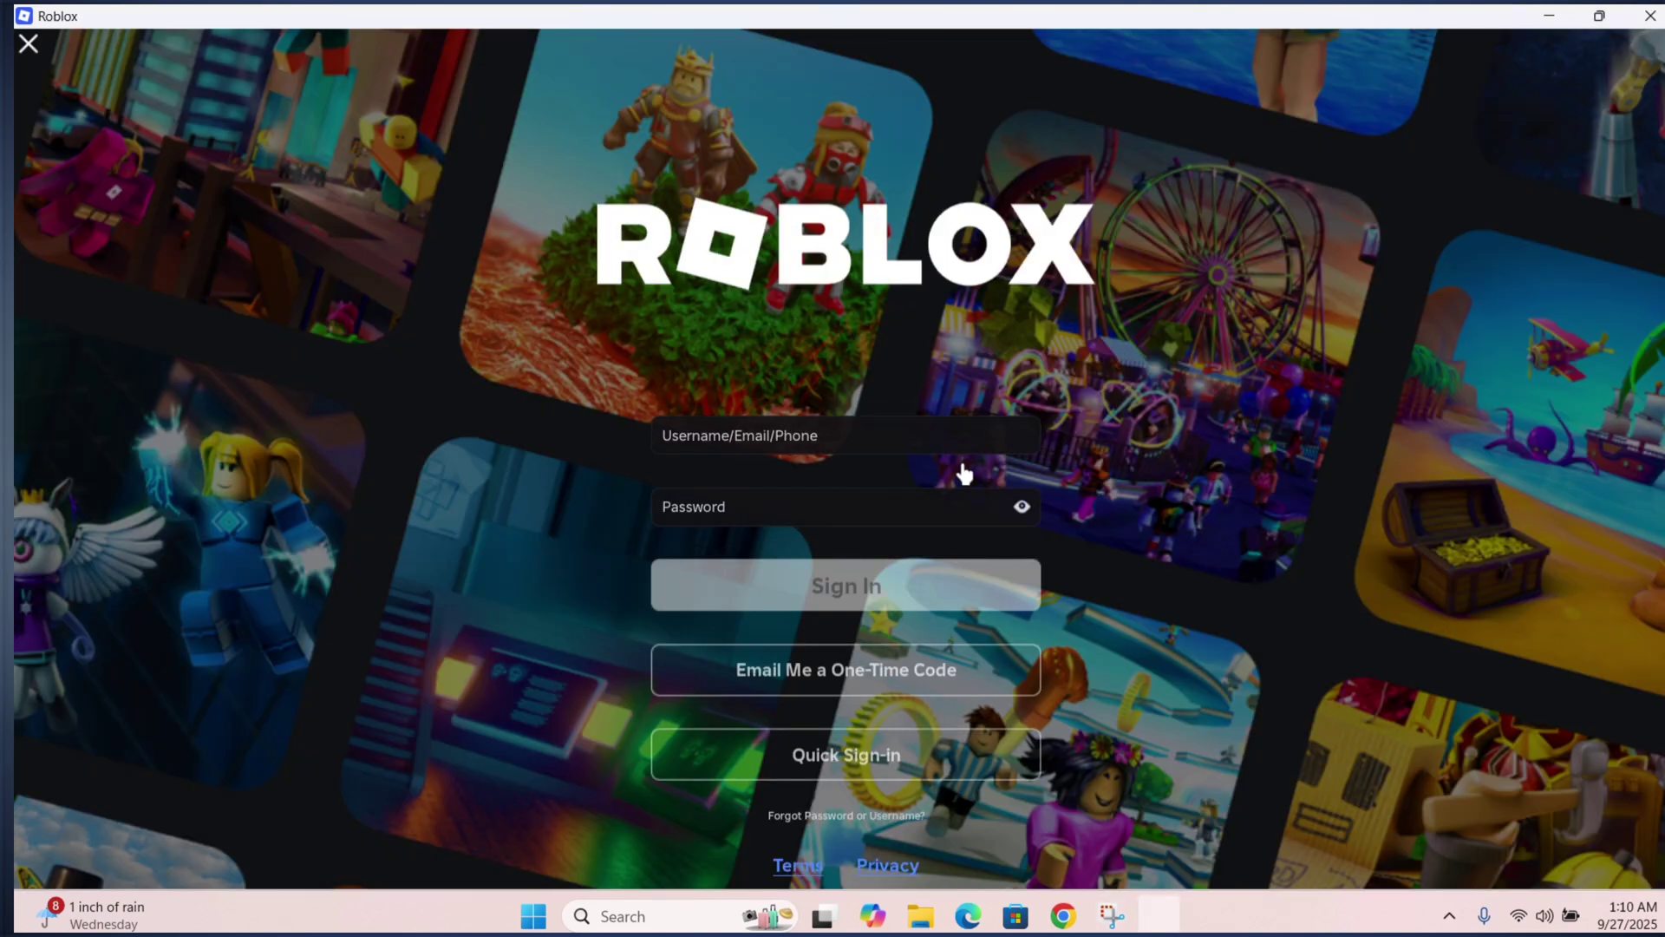